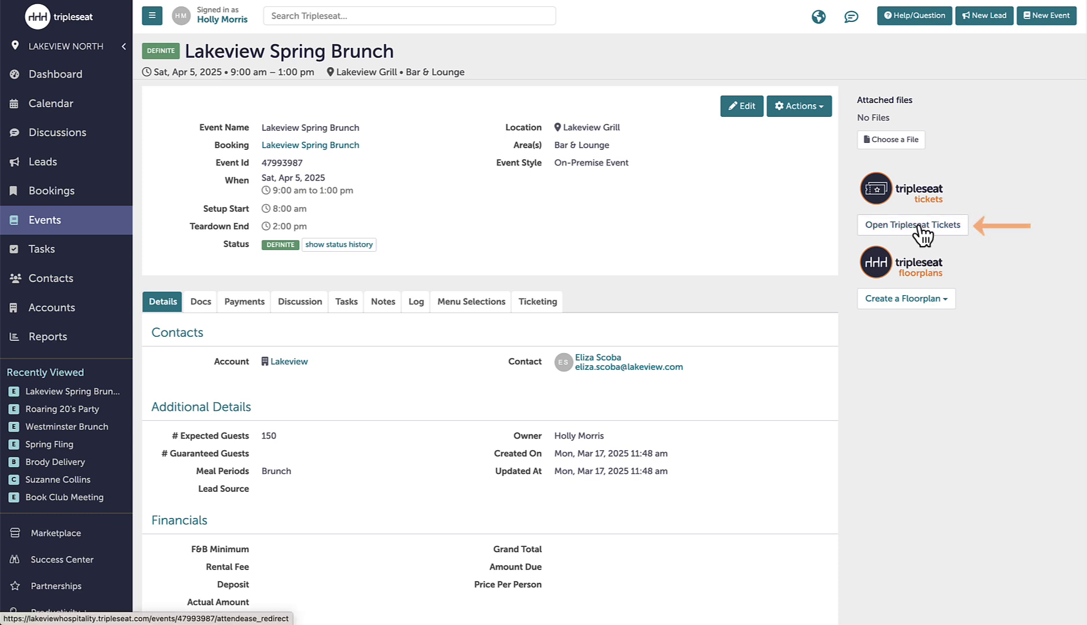
# Step: Open the Lakeview Spring Brunch event in Tripleseat Tickets and review the title, location, dates and times carried over
pyautogui.click(917, 226)
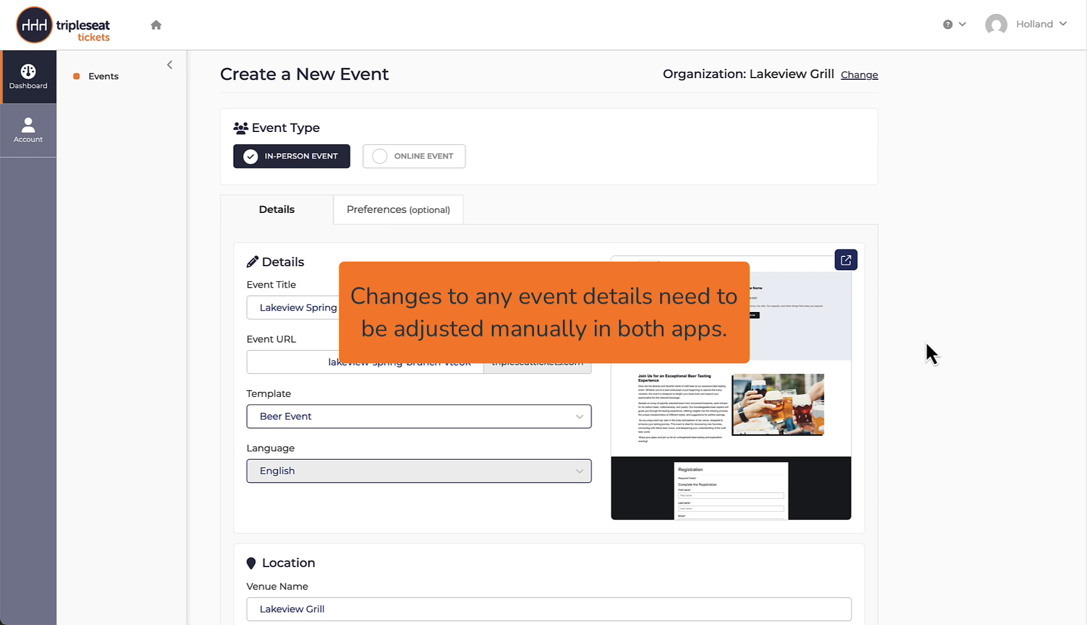
pyautogui.scroll(-1, 924, 344)
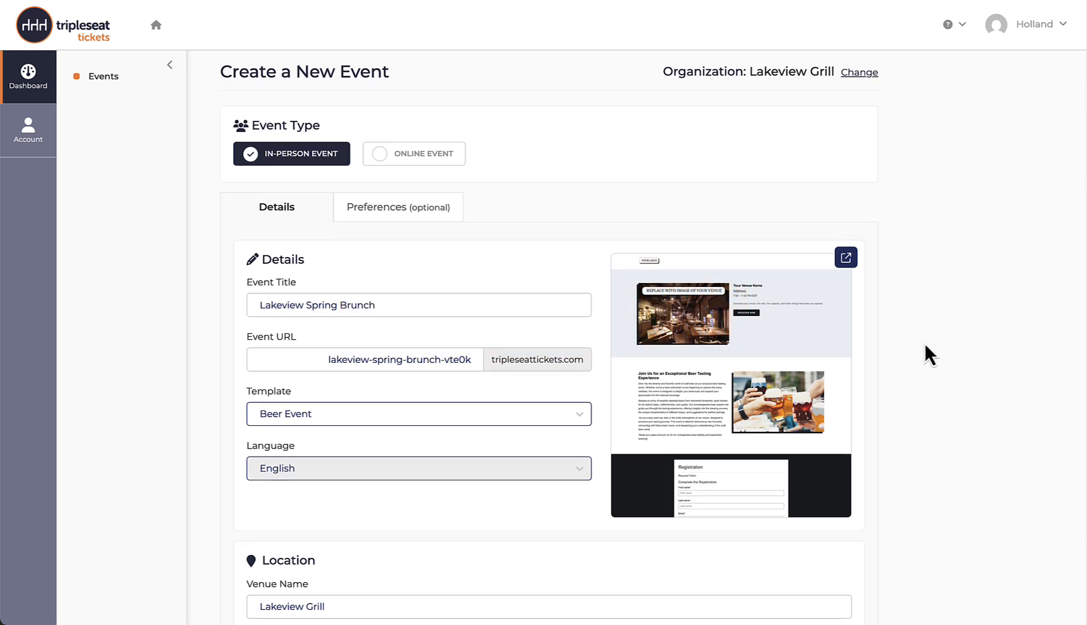
pyautogui.scroll(-2, 925, 346)
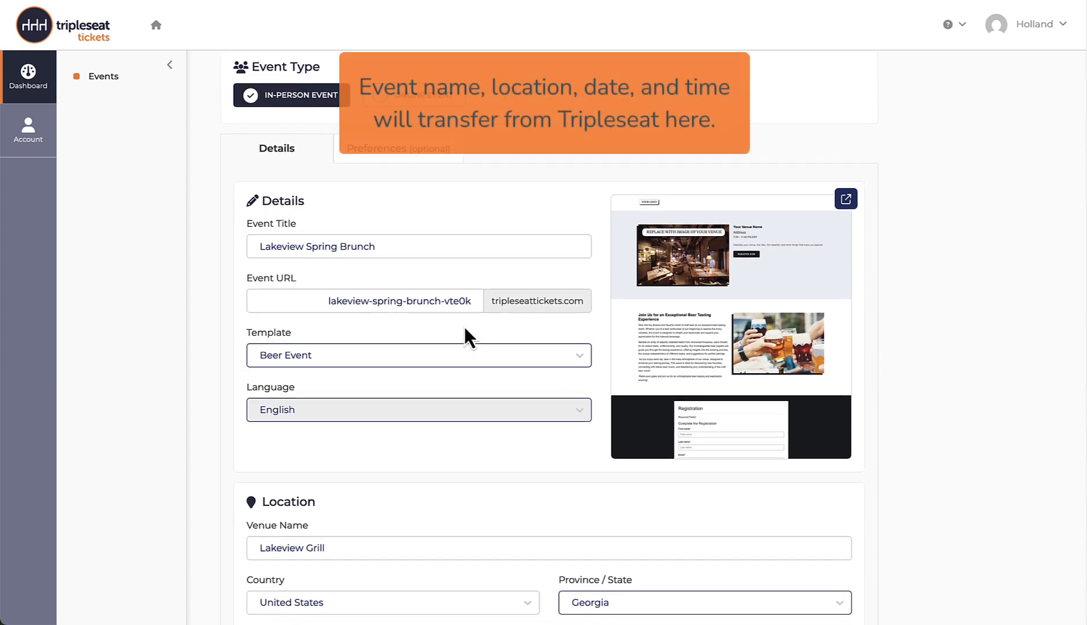
pyautogui.scroll(-4, 458, 322)
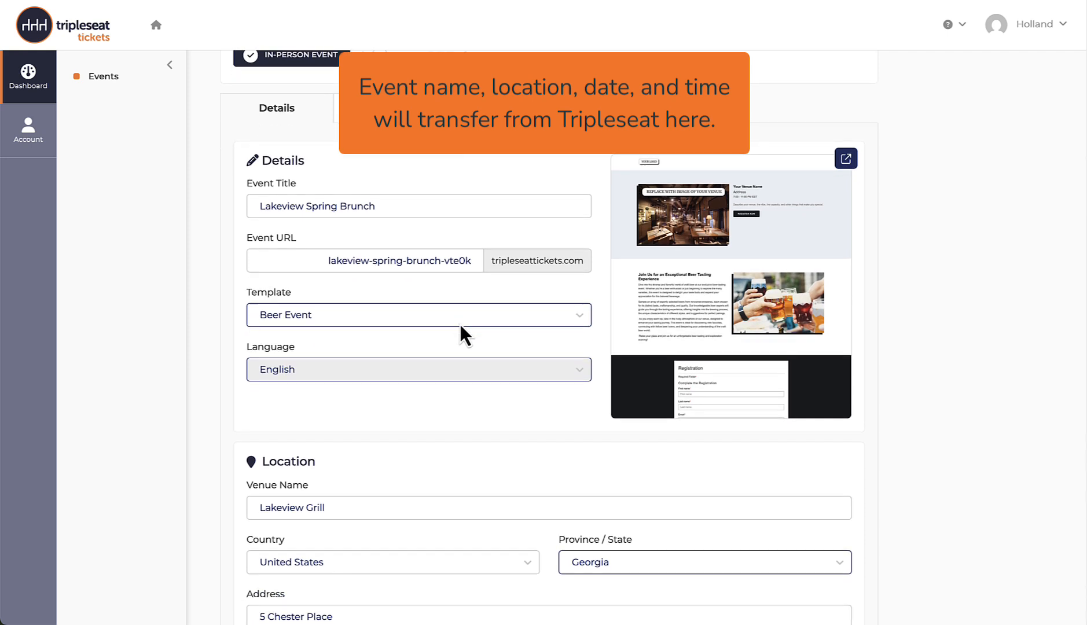
pyautogui.scroll(-2, 776, 439)
pyautogui.click(815, 437)
pyautogui.scroll(-4, 815, 438)
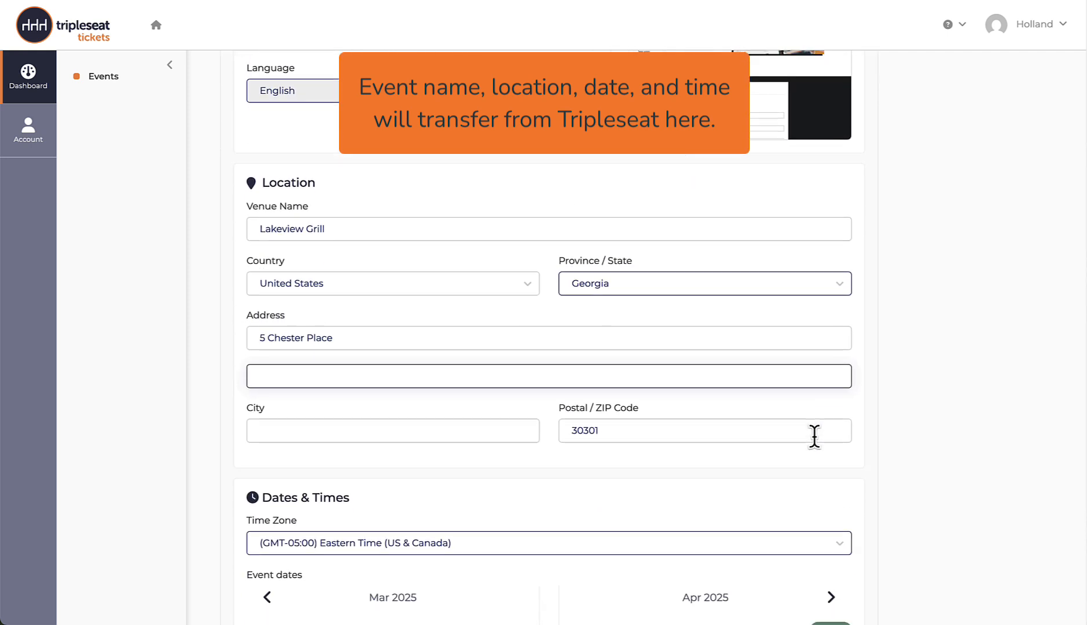
pyautogui.scroll(-3, 816, 441)
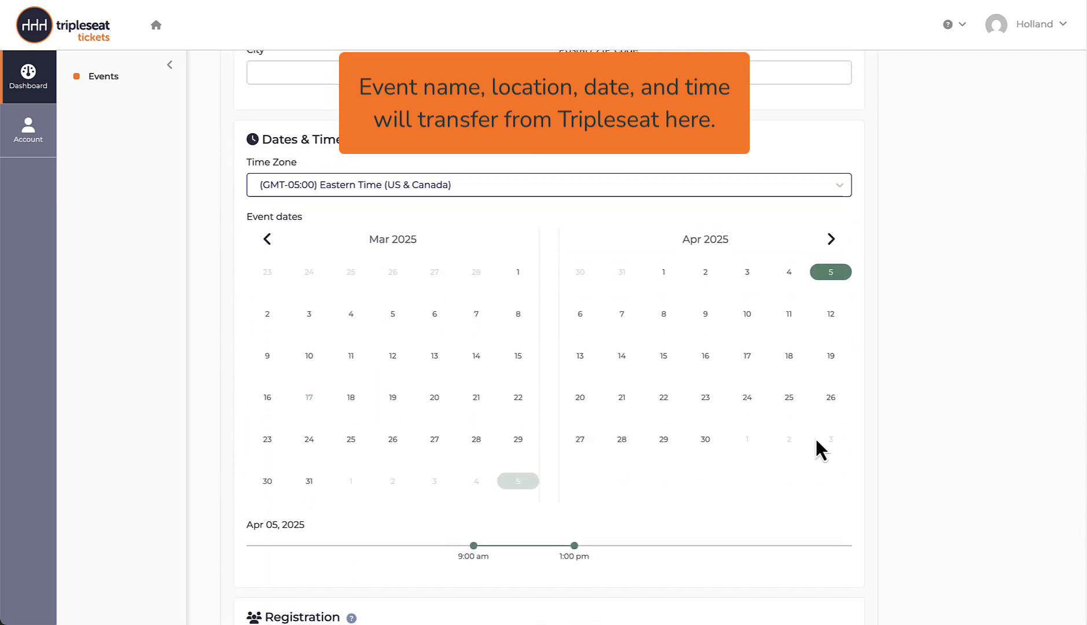
pyautogui.scroll(10, 587, 544)
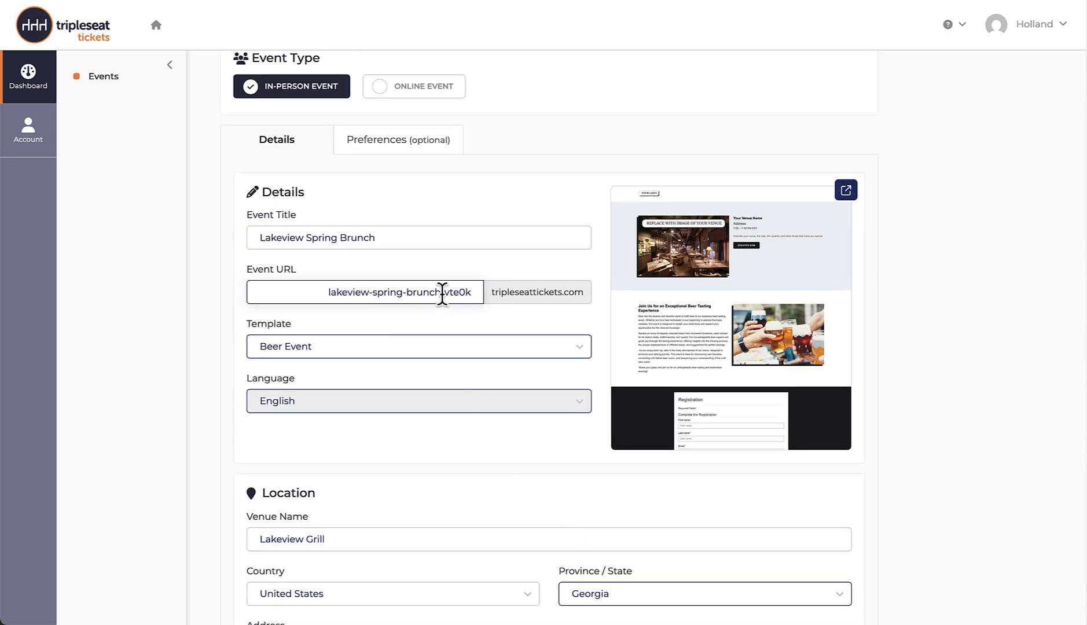
# Step: Shorten the new event's URL to lakeview-spring-brunch by removing the random suffix
pyautogui.moveTo(441, 290); pyautogui.dragTo(487, 297)
pyautogui.press('BackSpace')
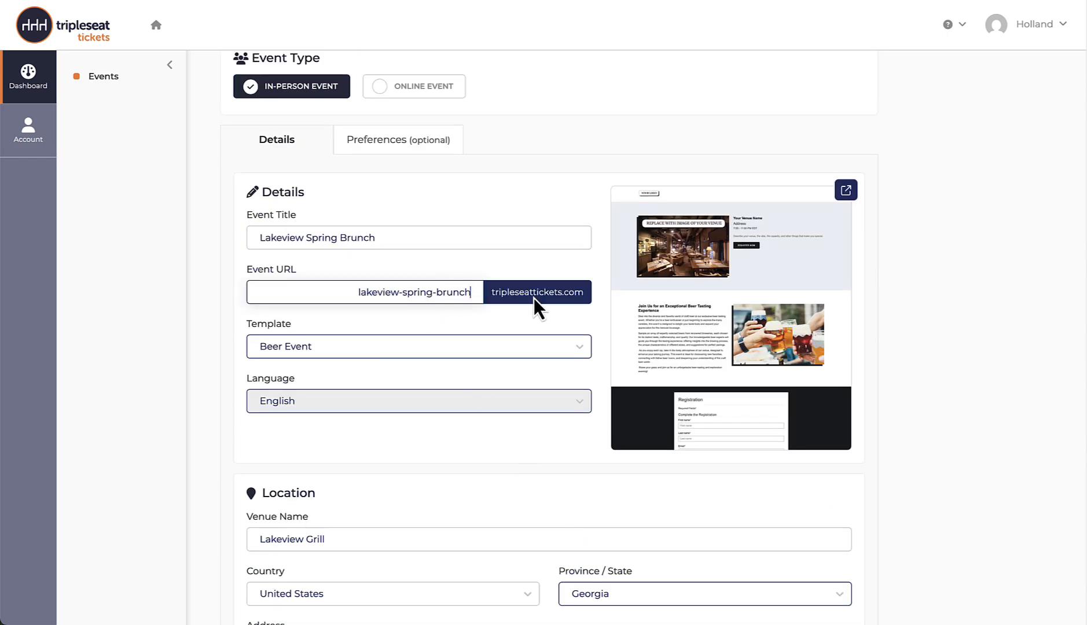
pyautogui.click(502, 346)
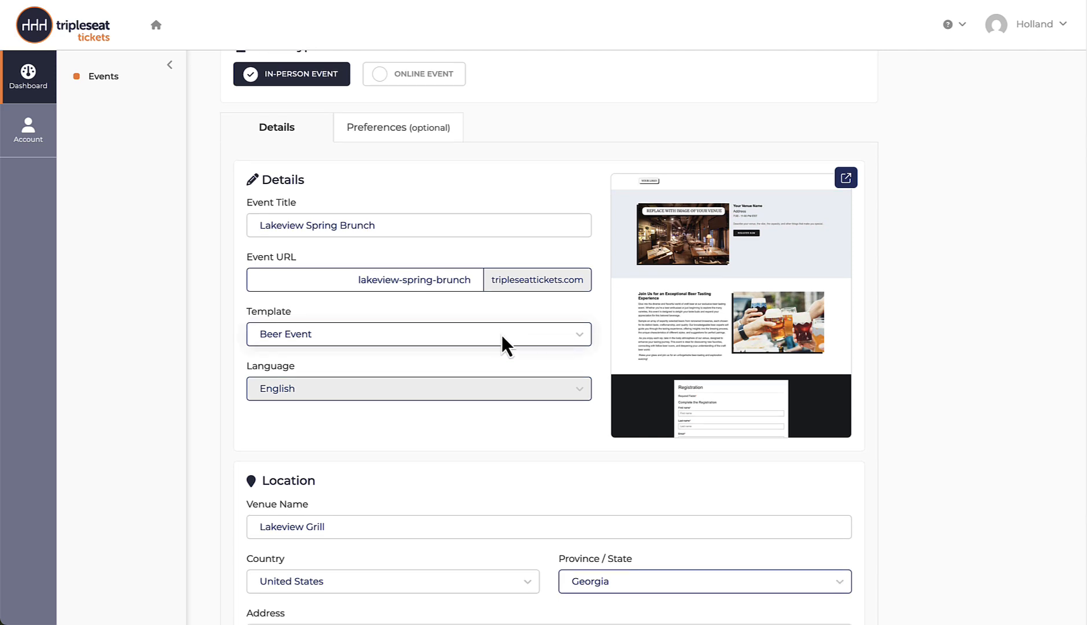
# Step: In the registration details, name the ticket "General Admission Ticket" and set its price to 35.00 USD
pyautogui.scroll(-15, 901, 440)
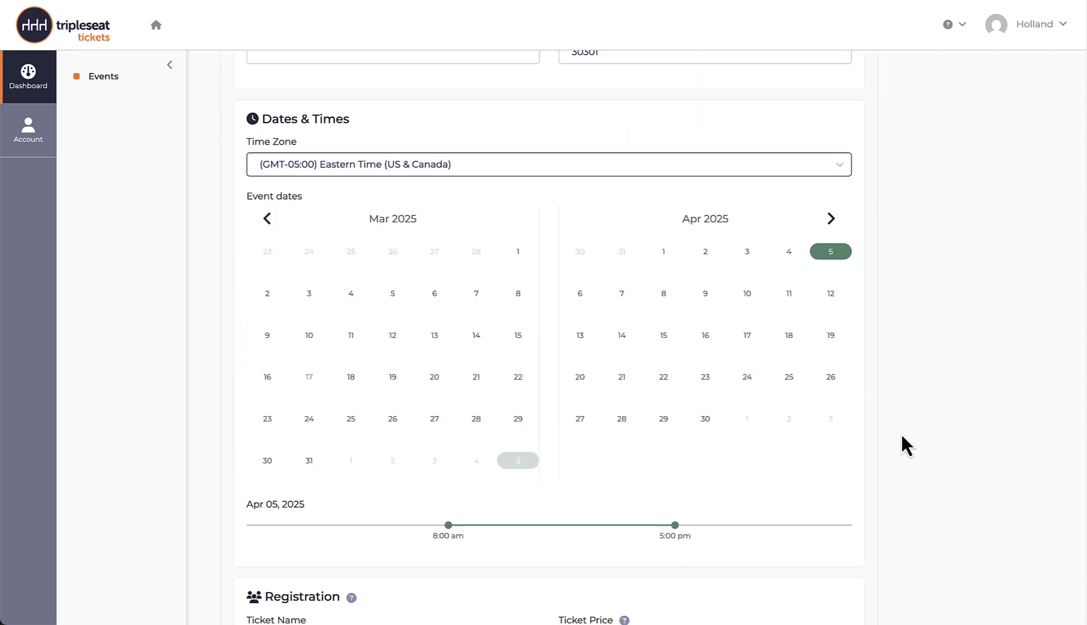
pyautogui.scroll(-5, 902, 437)
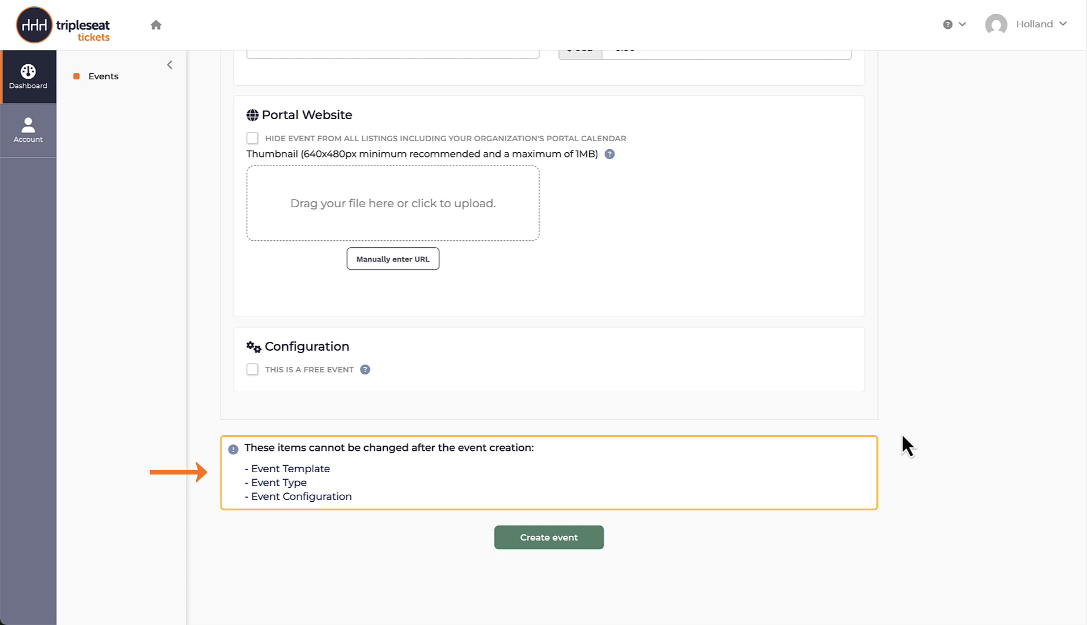
pyautogui.scroll(5, 902, 436)
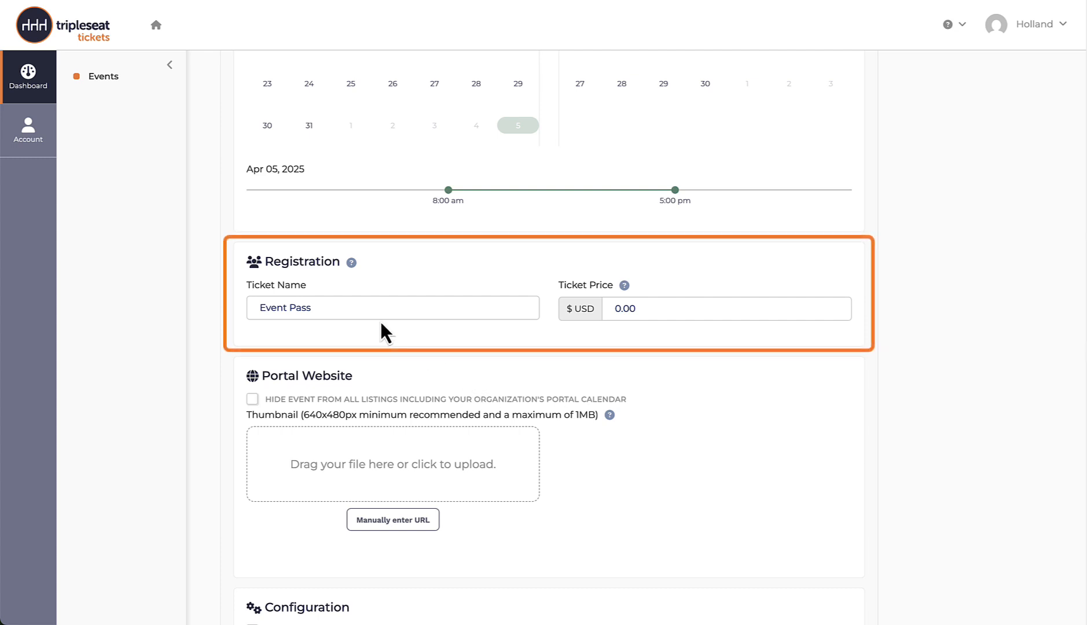
pyautogui.moveTo(355, 310); pyautogui.dragTo(230, 307)
pyautogui.write('Gener')
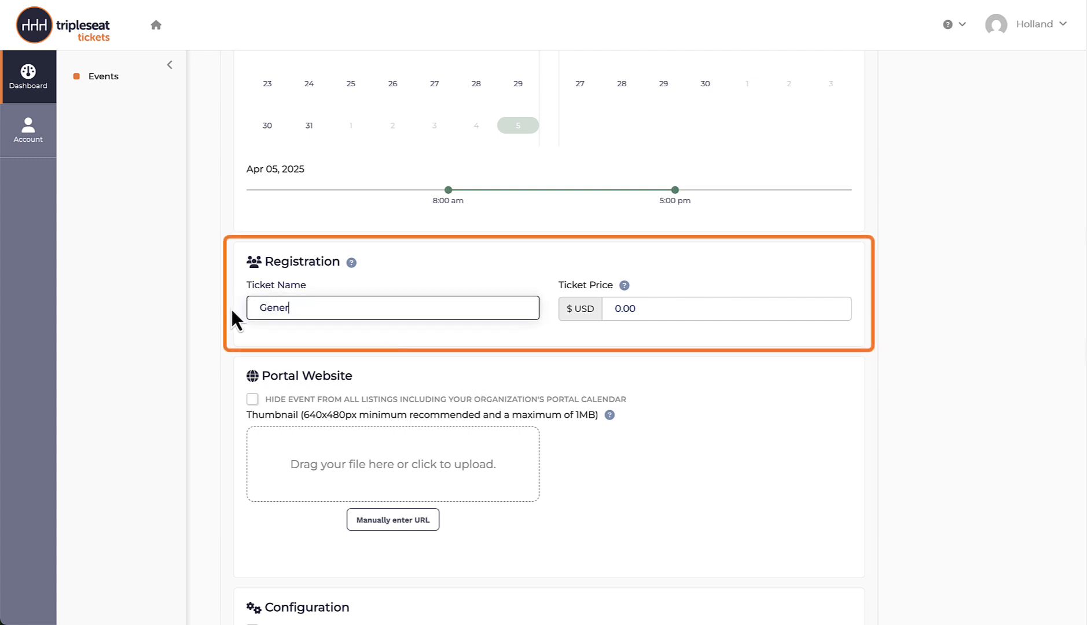
pyautogui.write('al Admission Ticket')
pyautogui.click(617, 308)
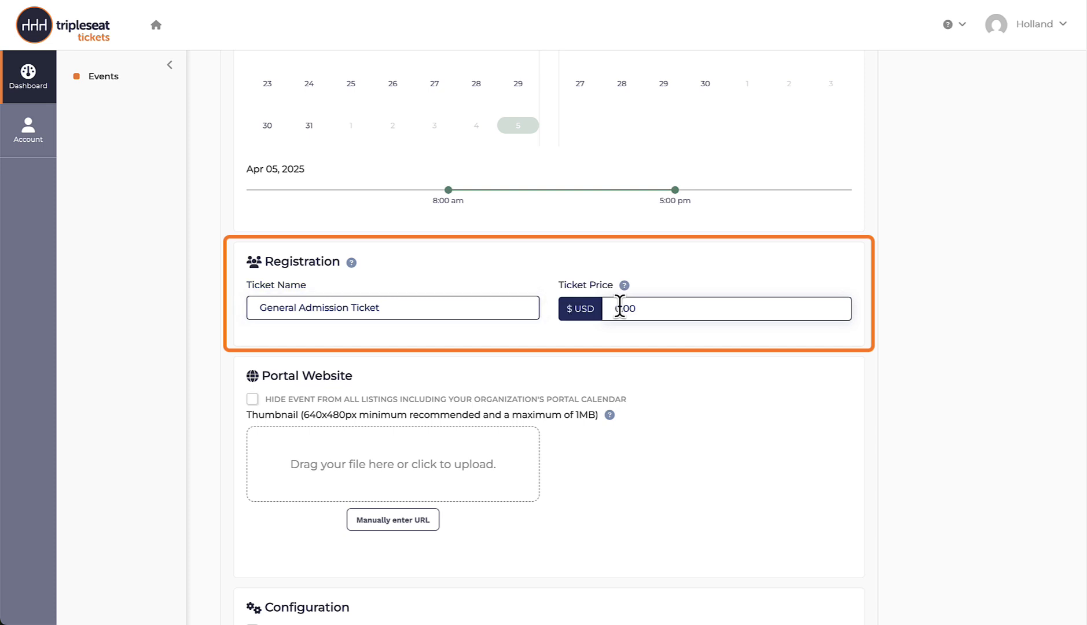
pyautogui.write('35')
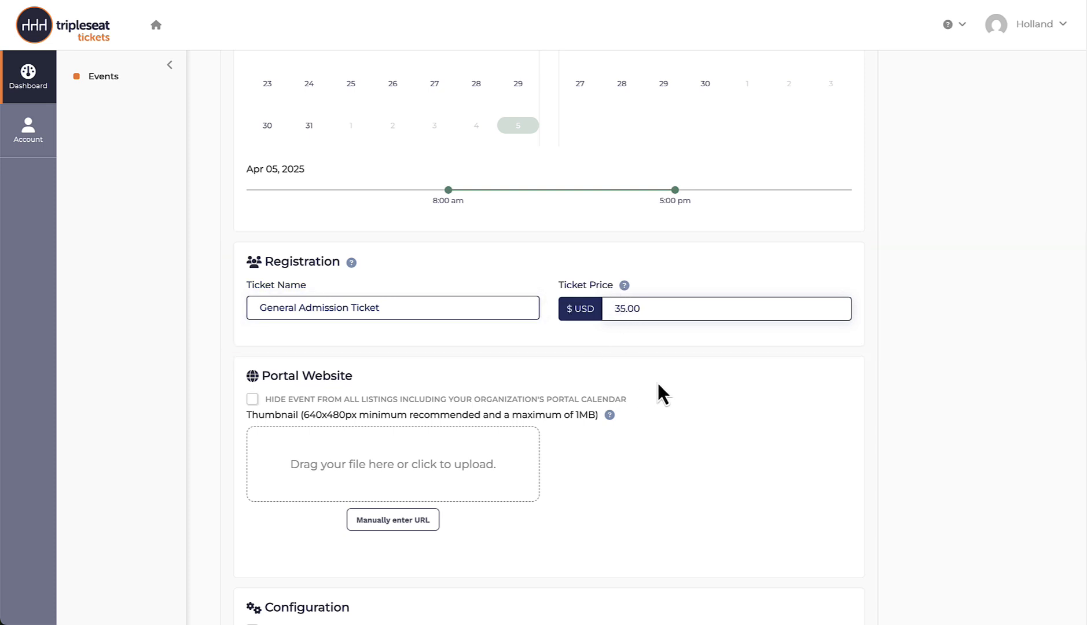
pyautogui.click(700, 370)
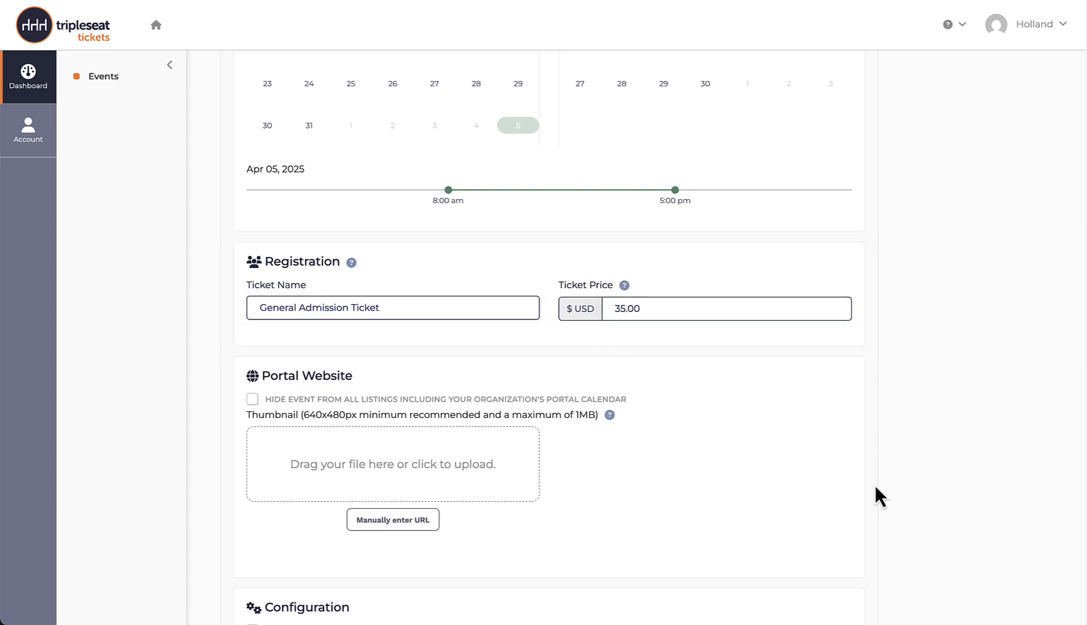
# Step: Set the event template to Chef Culinary and create the event after reviewing the optional preferences
pyautogui.scroll(12, 874, 488)
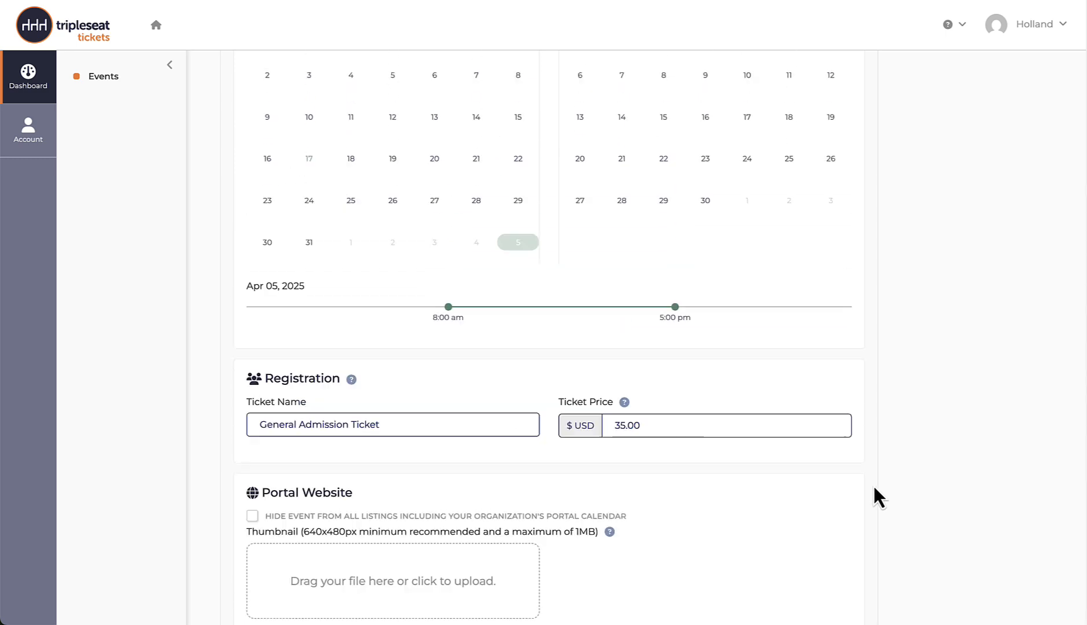
pyautogui.scroll(3, 873, 488)
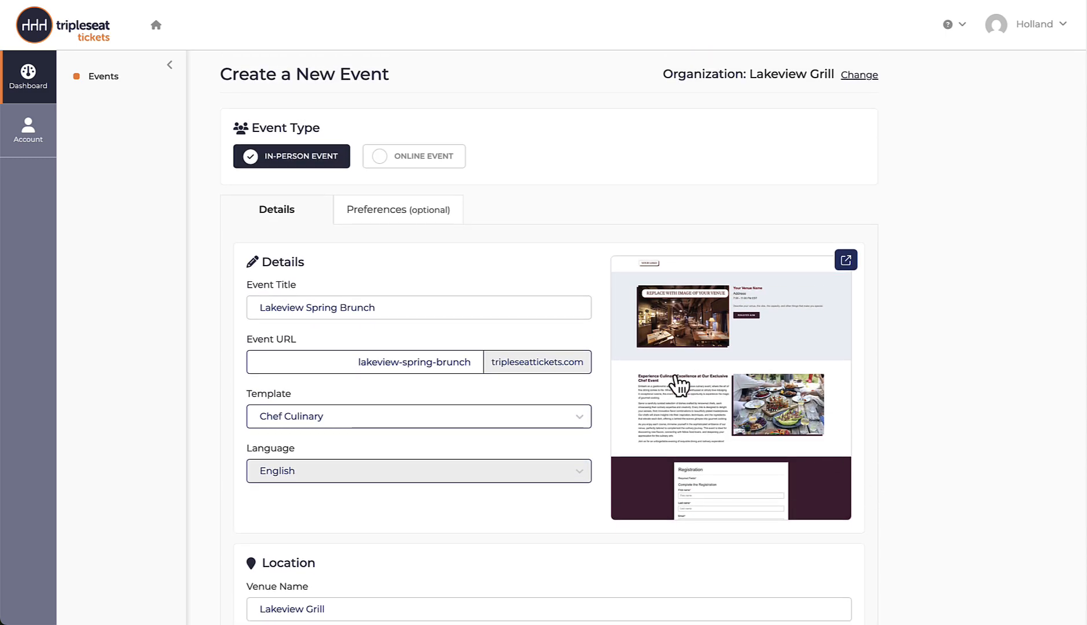
pyautogui.click(383, 213)
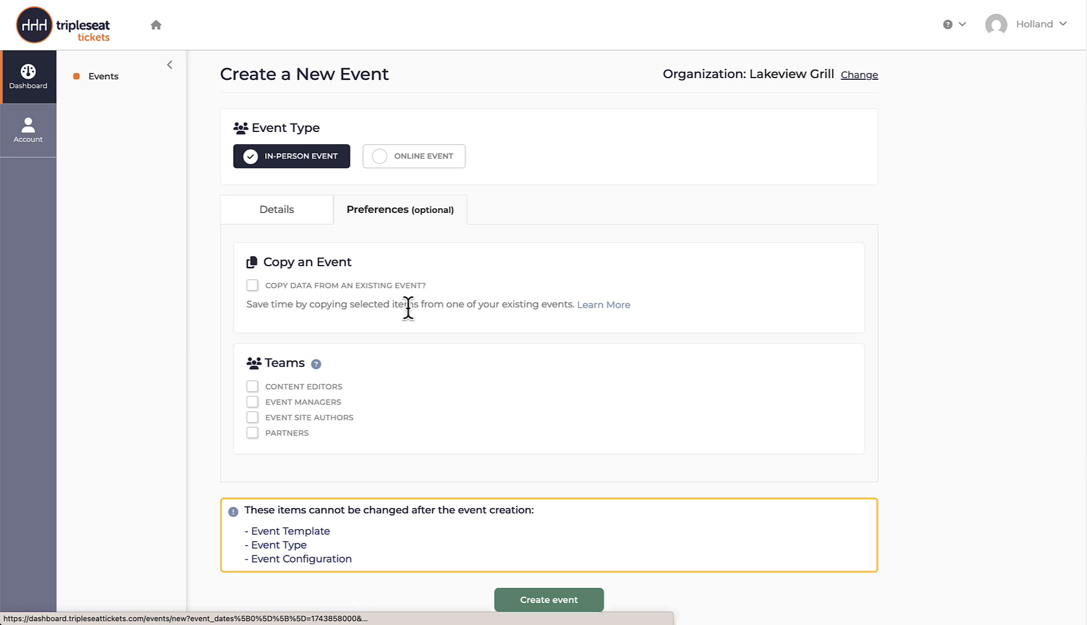
pyautogui.scroll(-1, 396, 308)
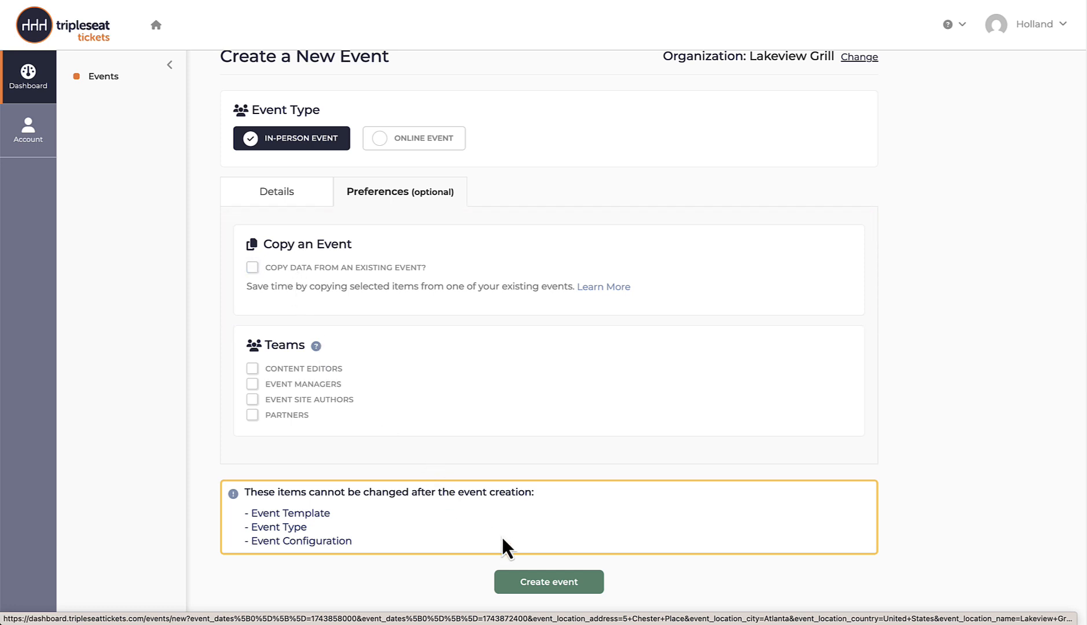
pyautogui.click(554, 581)
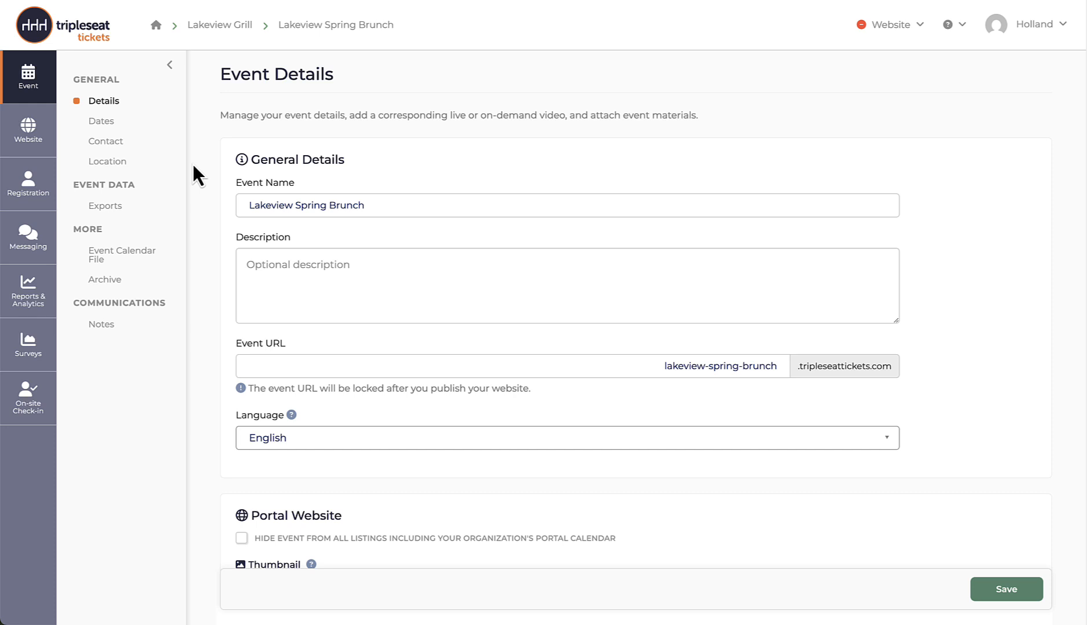
# Step: Look through the event's Website, Registration, Messaging, Reports & Analytics, Surveys and On-site Check-in sections
pyautogui.click(44, 139)
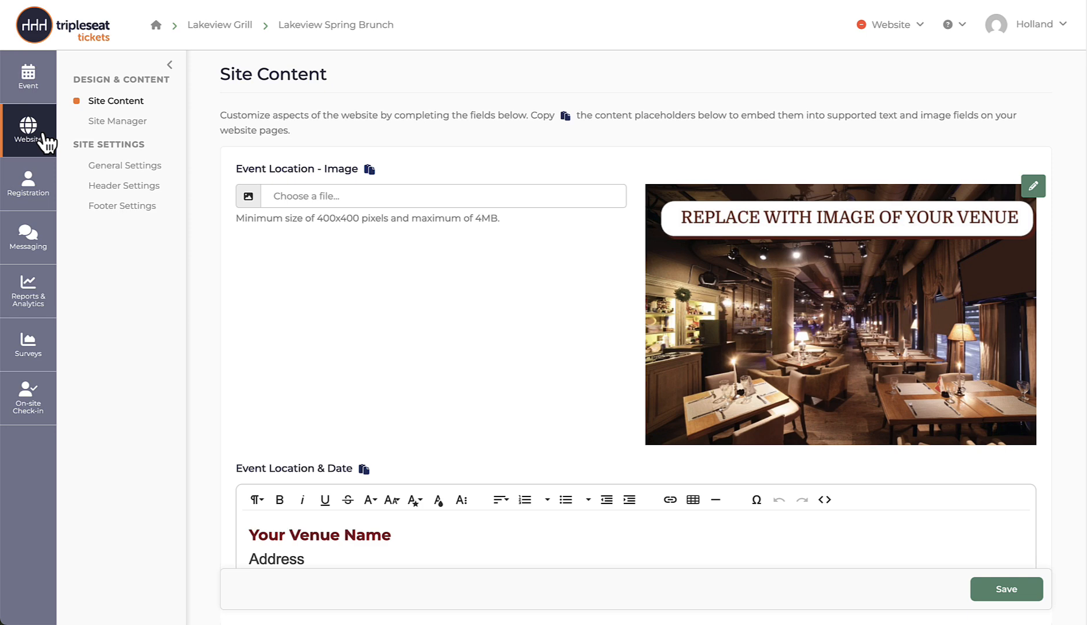
pyautogui.click(37, 183)
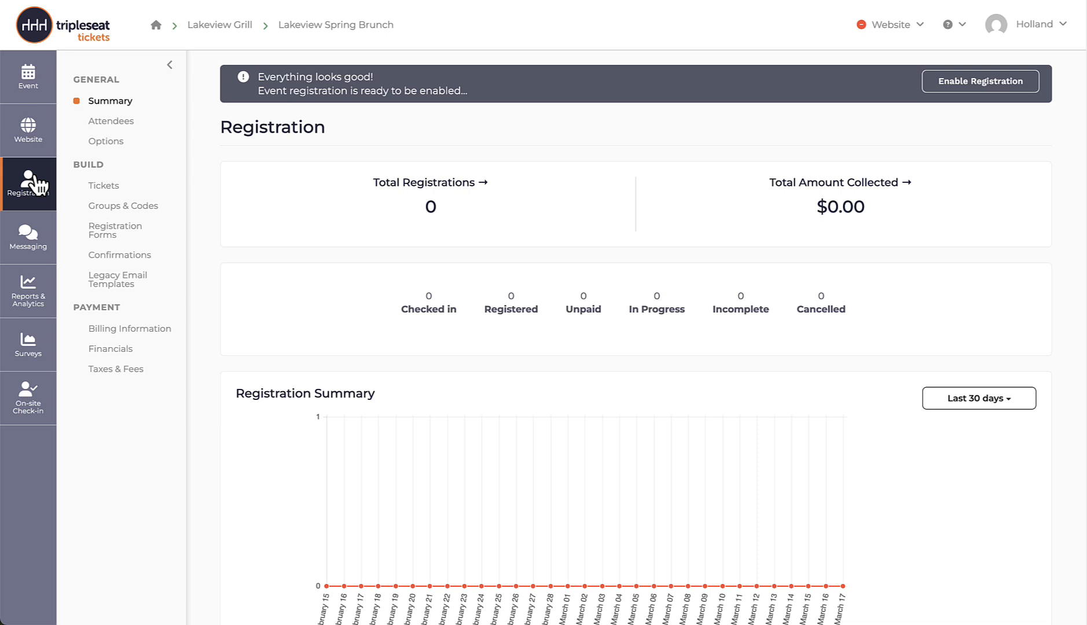
pyautogui.click(38, 242)
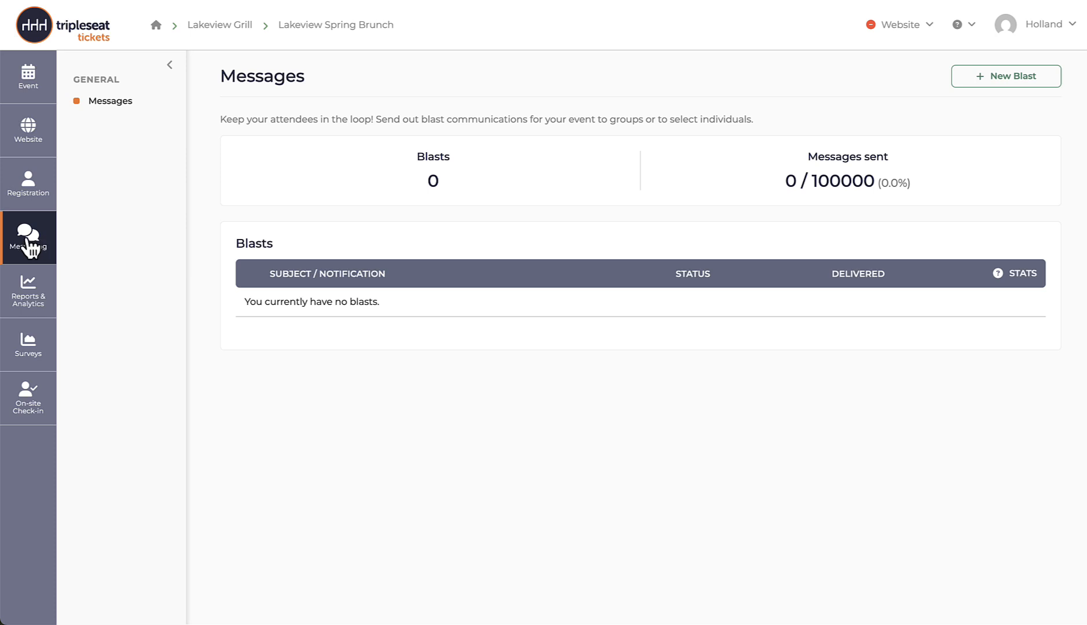
pyautogui.click(35, 298)
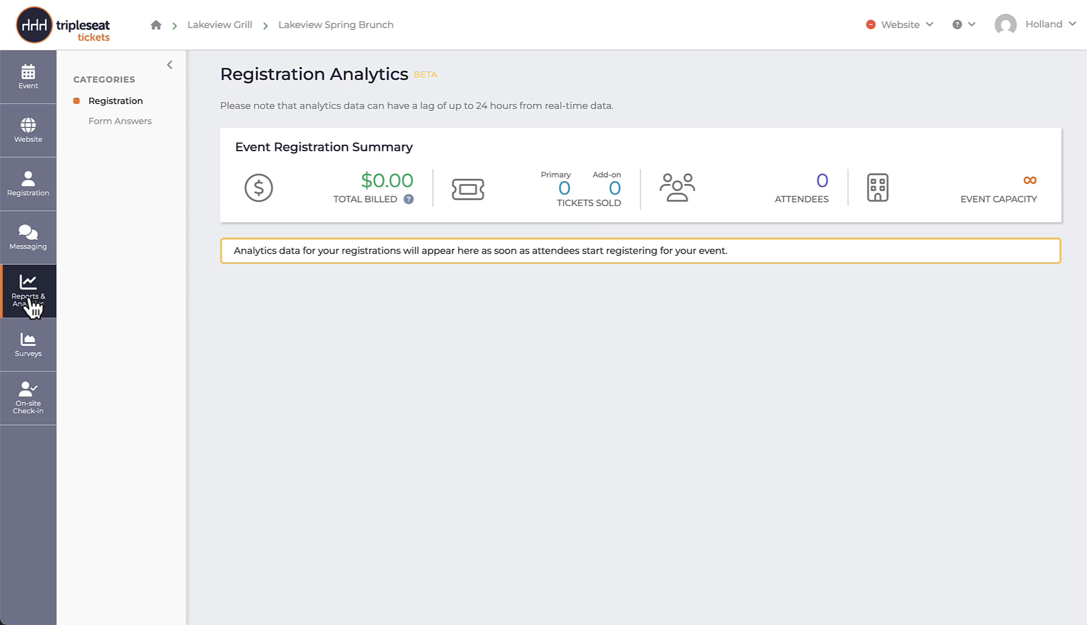
pyautogui.click(33, 348)
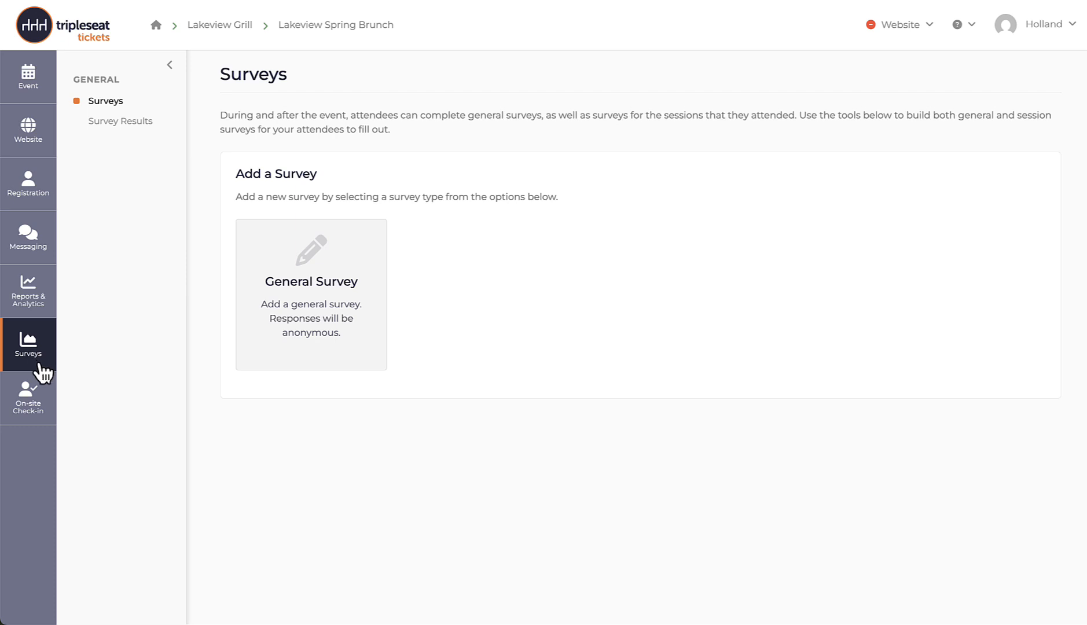
pyautogui.click(44, 412)
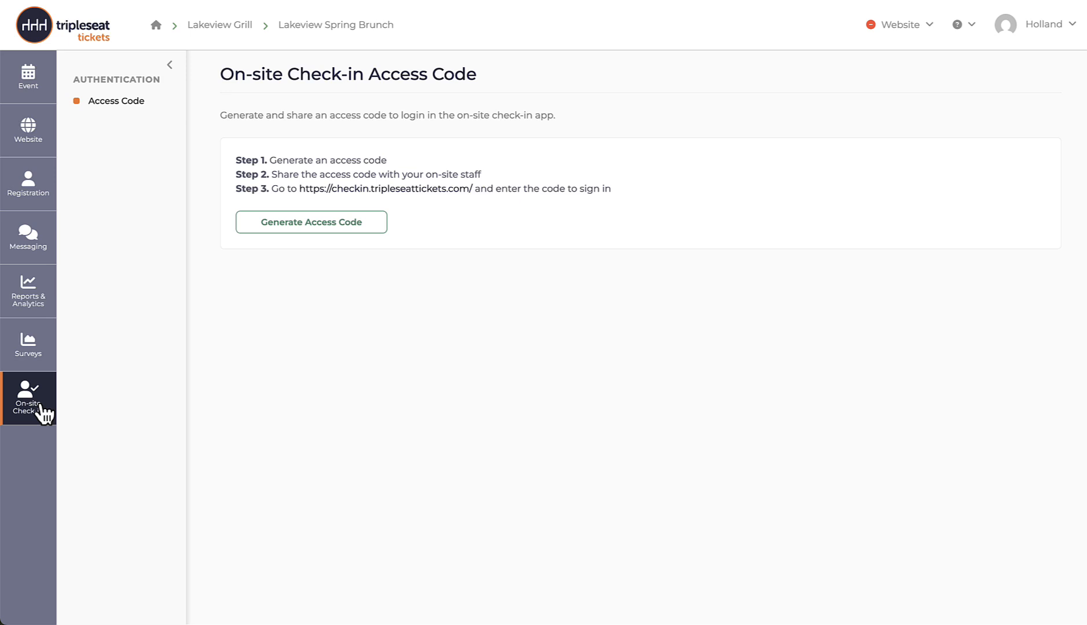
# Step: In the event details, enter a description inviting guests to the season's first Spring brunch, catered by the in-house chef, with General Admission tickets selling until March 31st
pyautogui.click(48, 88)
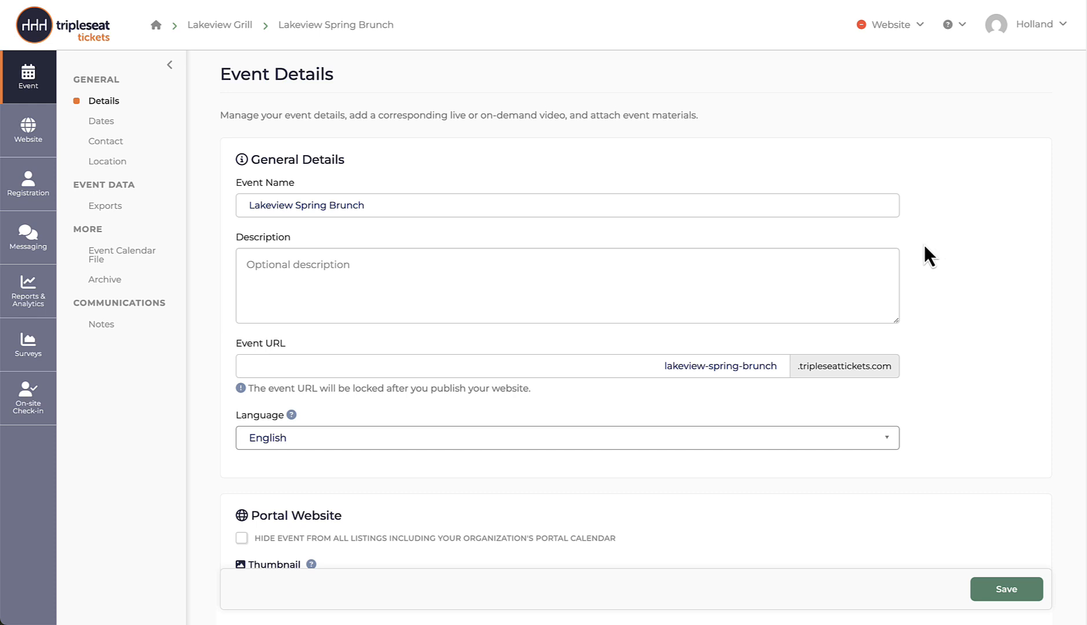
pyautogui.click(537, 276)
pyautogui.write('Come join us for')
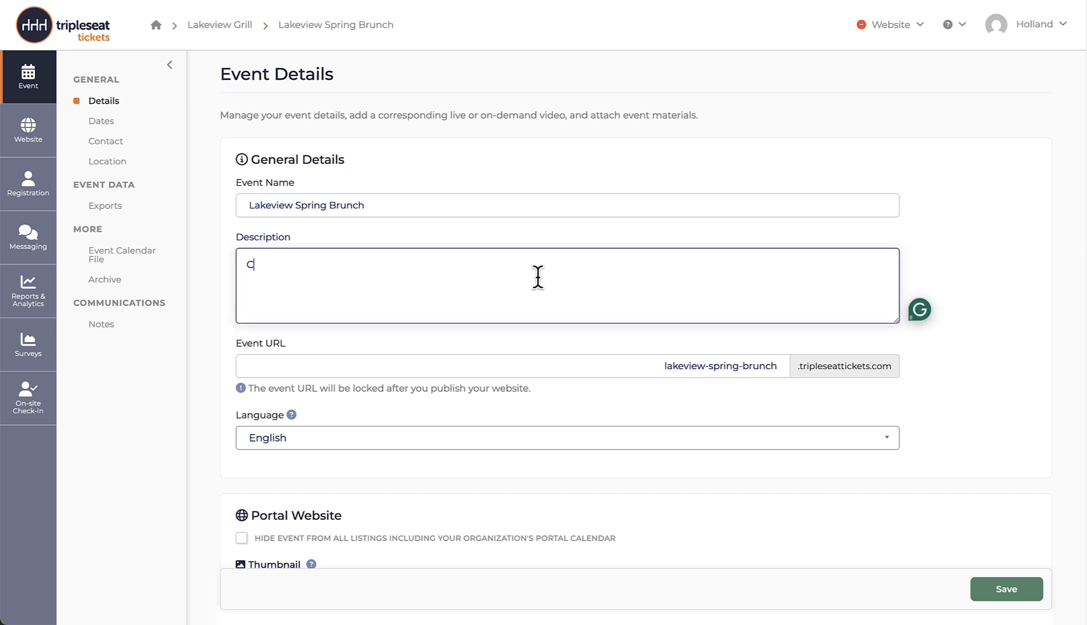
pyautogui.write('first')
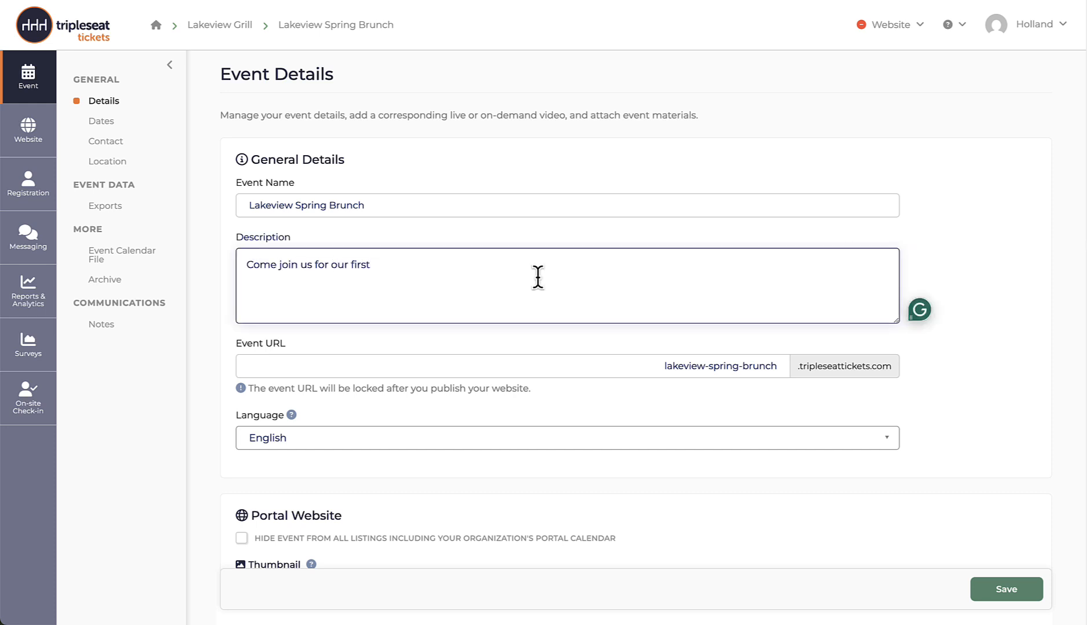
pyautogui.write(' Spring brunch of the season, c')
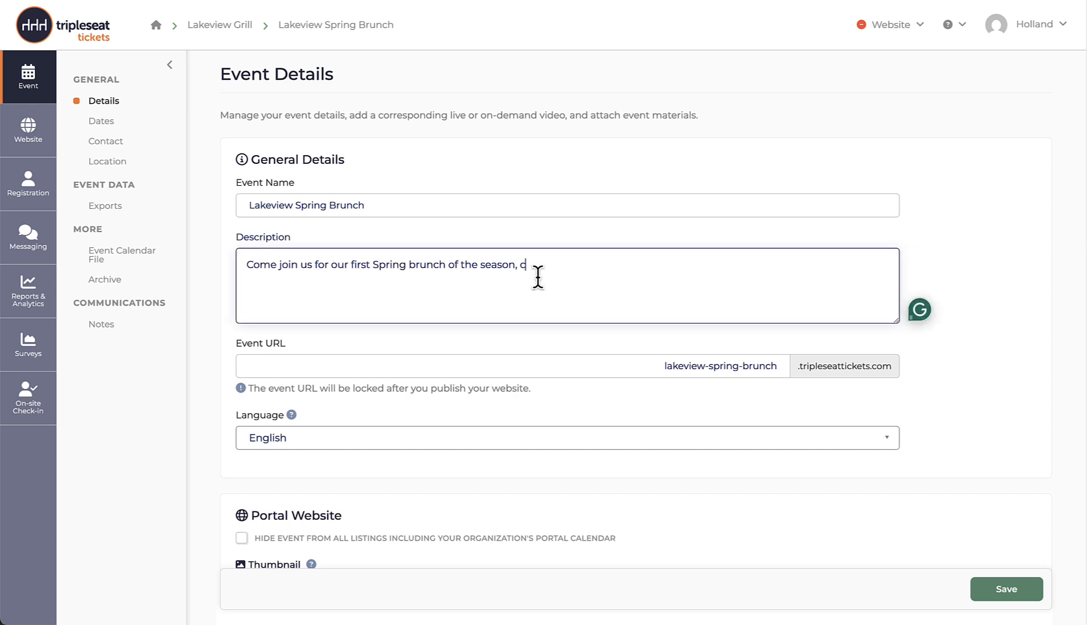
pyautogui.write('atered by our own Chef Eliza')
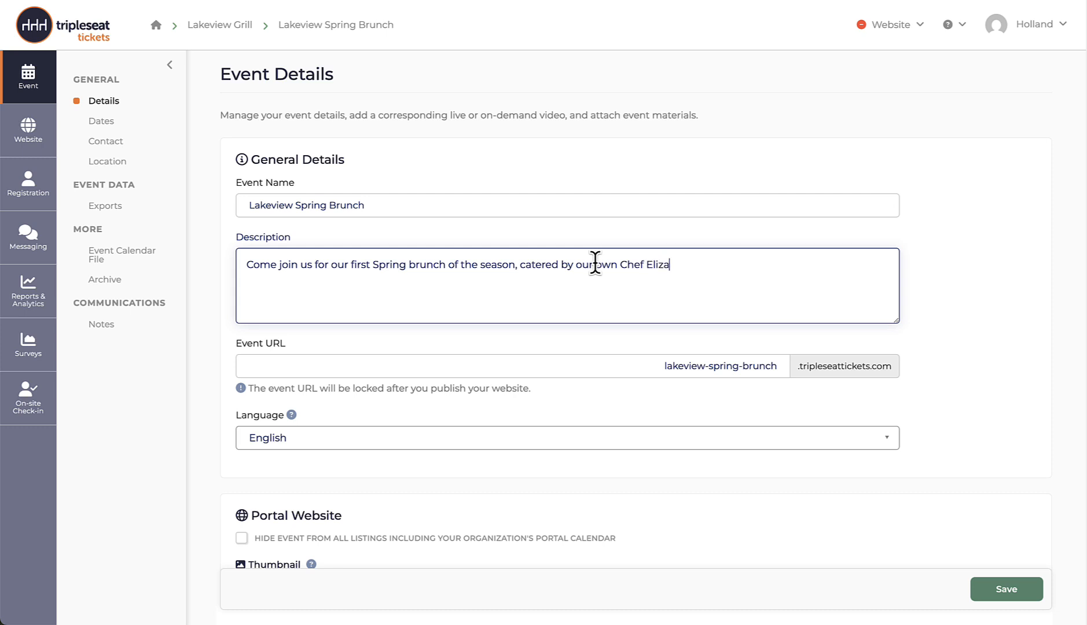
pyautogui.write('! General Admission tick')
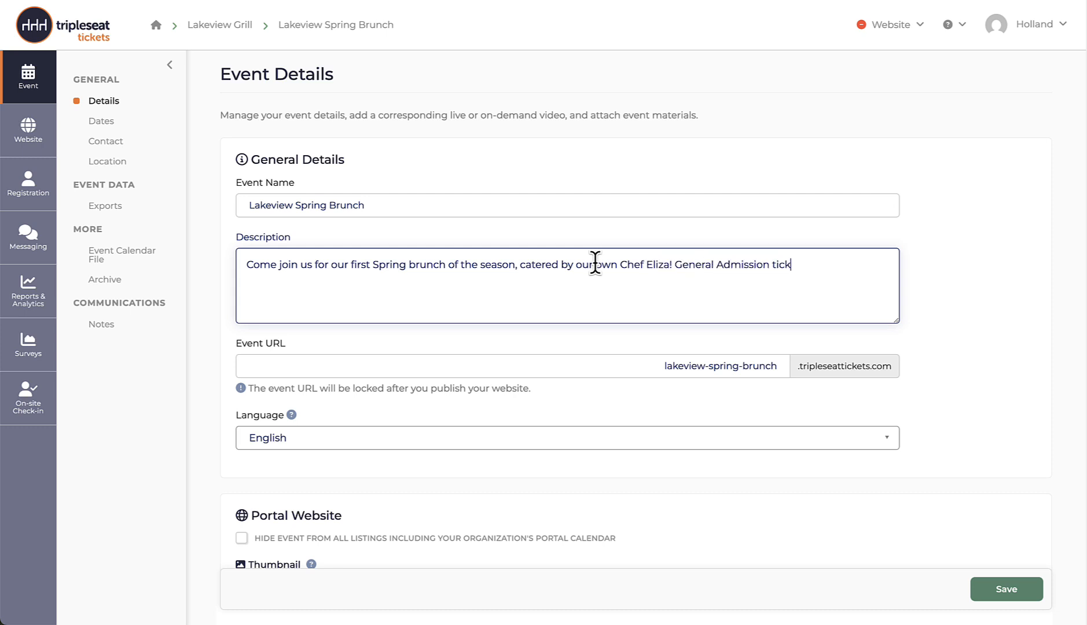
pyautogui.write('ets sell until March 31st.')
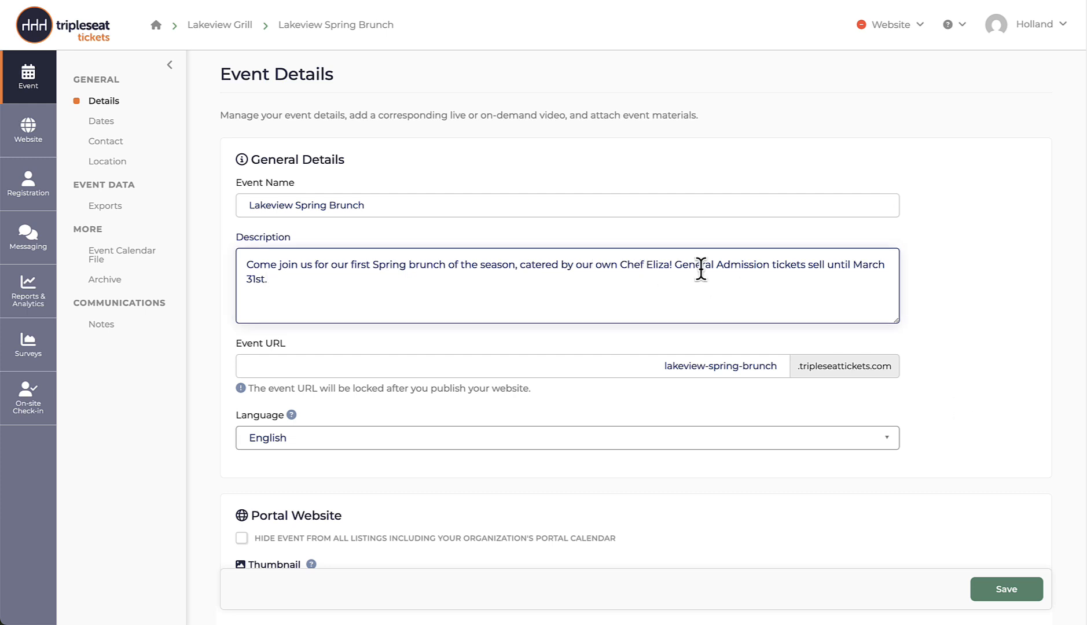
pyautogui.scroll(-1, 701, 269)
pyautogui.scroll(-3, 701, 269)
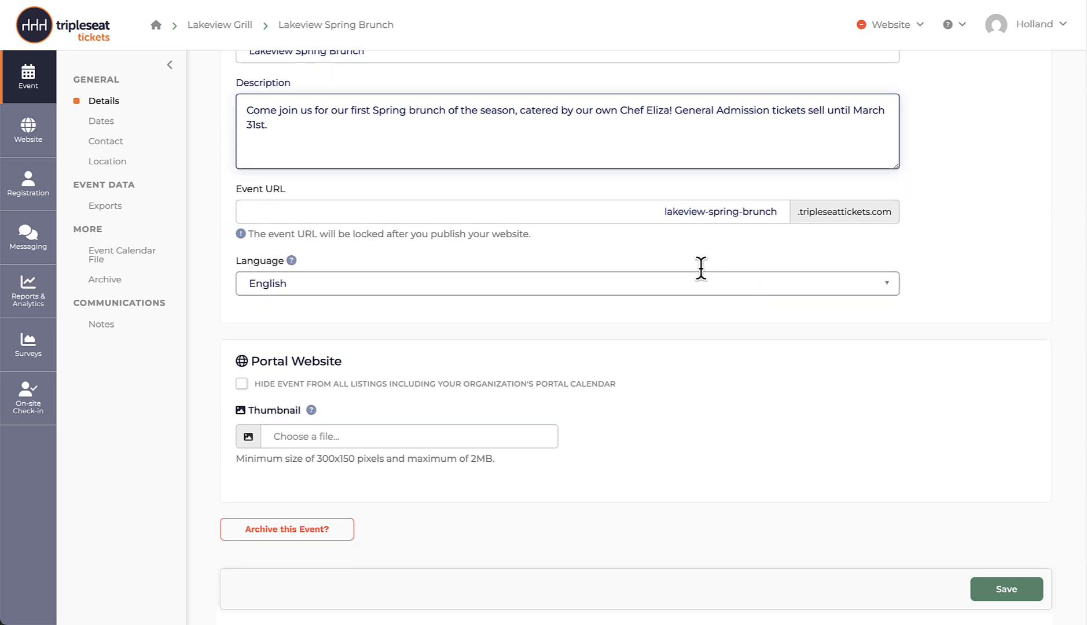
# Step: Save the event details with the new description
pyautogui.scroll(1, 700, 269)
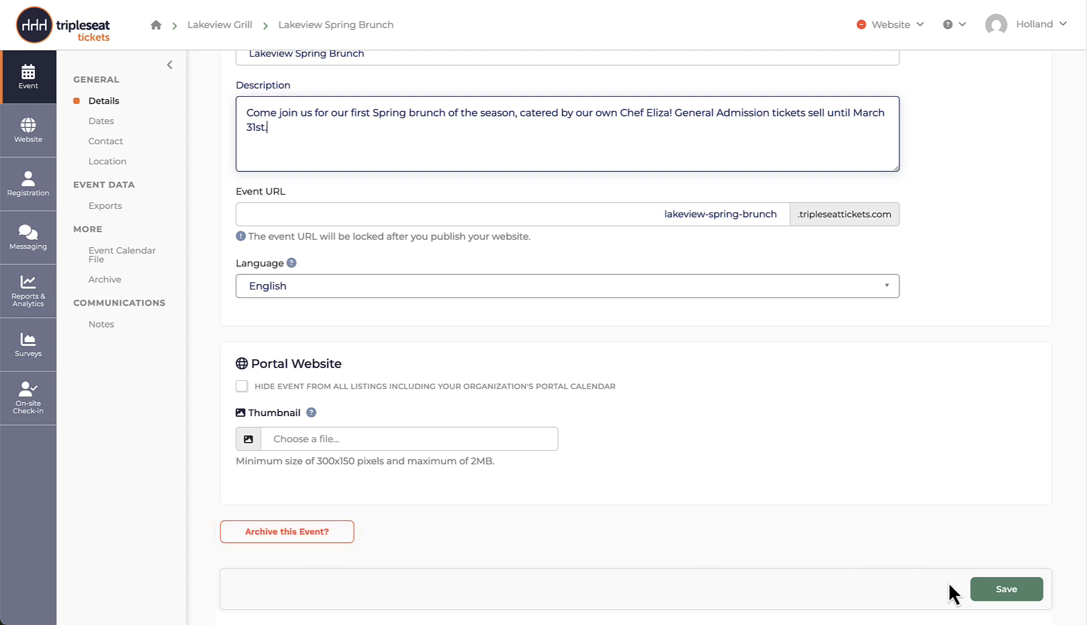
pyautogui.click(1002, 592)
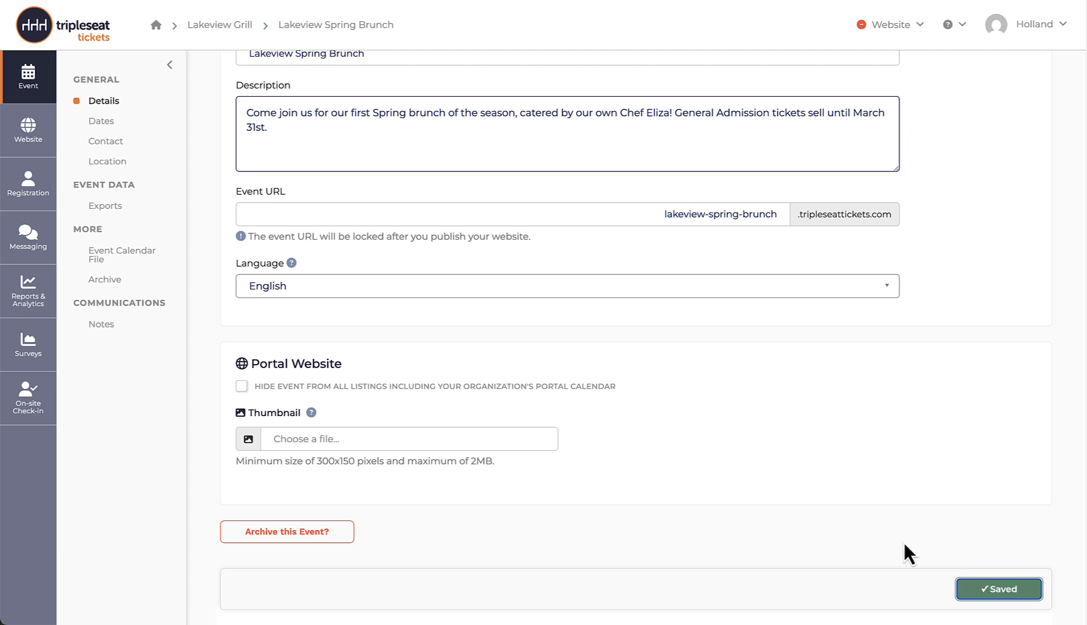
# Step: Review the event's dates and times, point of contact and data exports
pyautogui.click(112, 125)
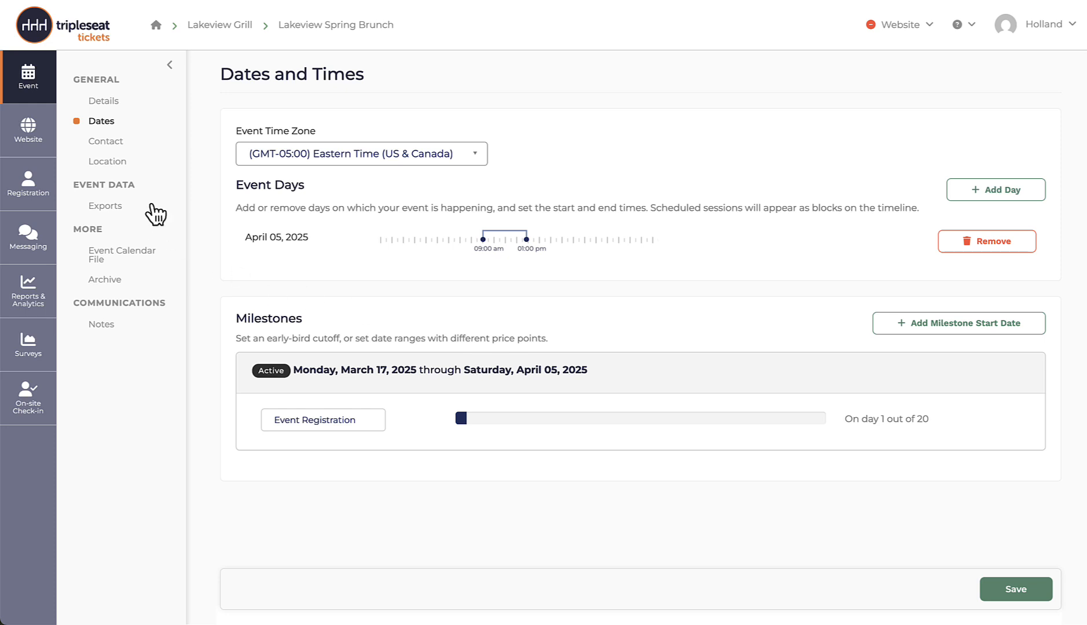
pyautogui.click(114, 146)
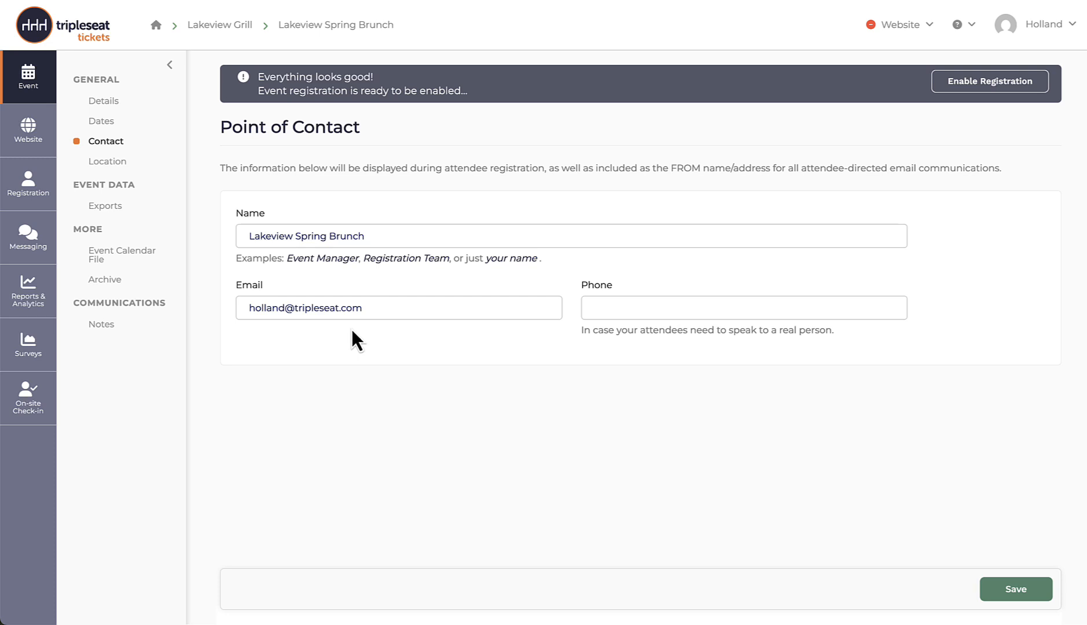
pyautogui.click(133, 218)
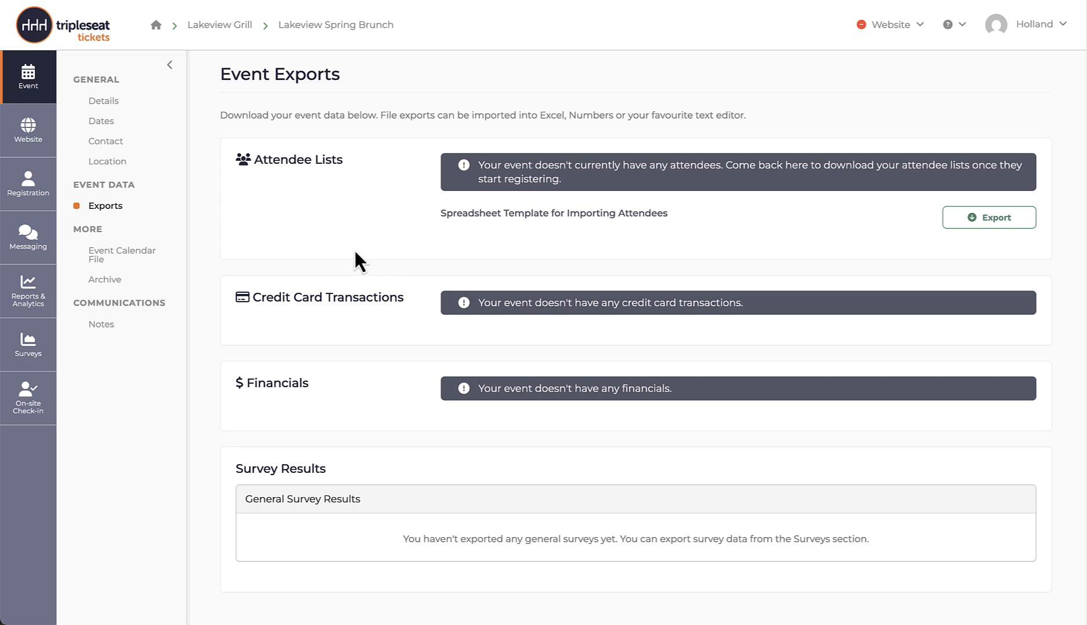
# Step: Examine the event calendar file's summary, location, description and URL fields and its month calendar preview
pyautogui.click(144, 259)
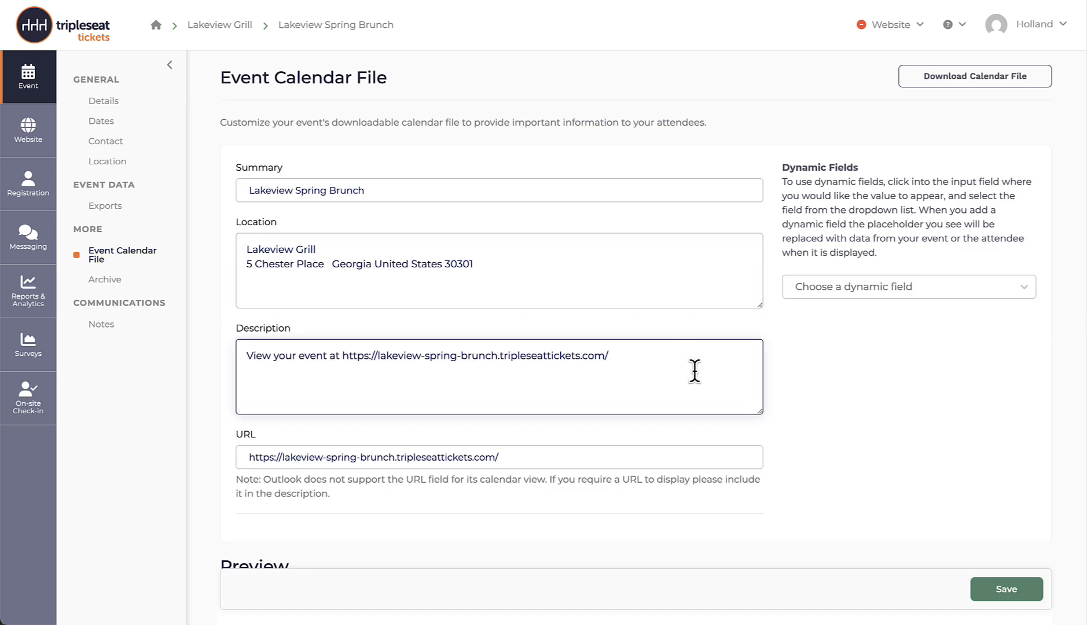
pyautogui.scroll(-1, 694, 371)
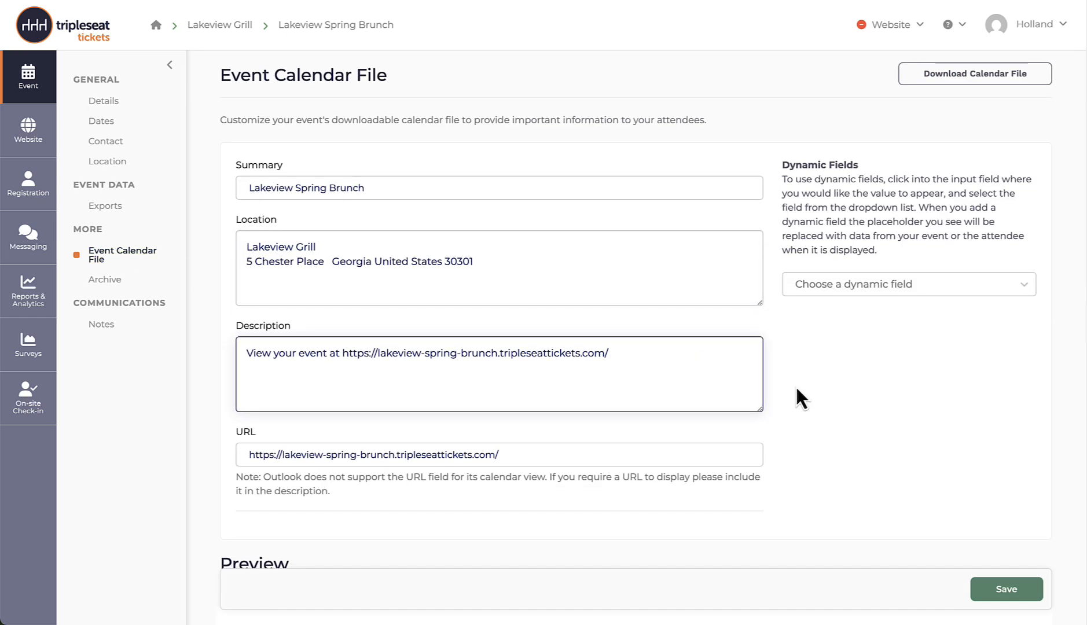
pyautogui.scroll(-3, 799, 397)
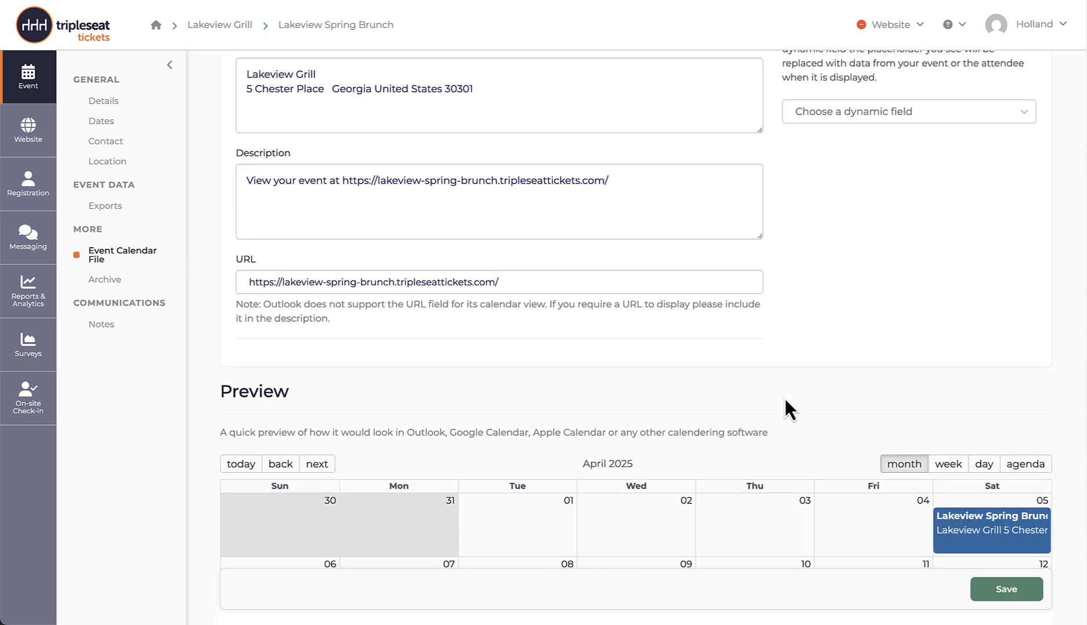
pyautogui.scroll(-3, 785, 399)
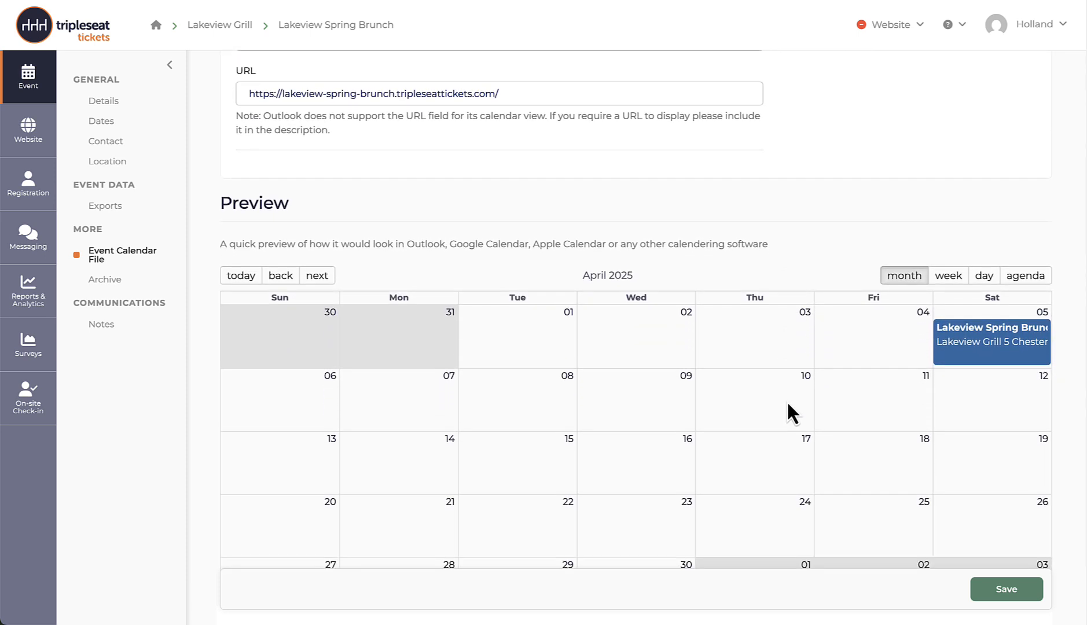
pyautogui.scroll(-2, 787, 401)
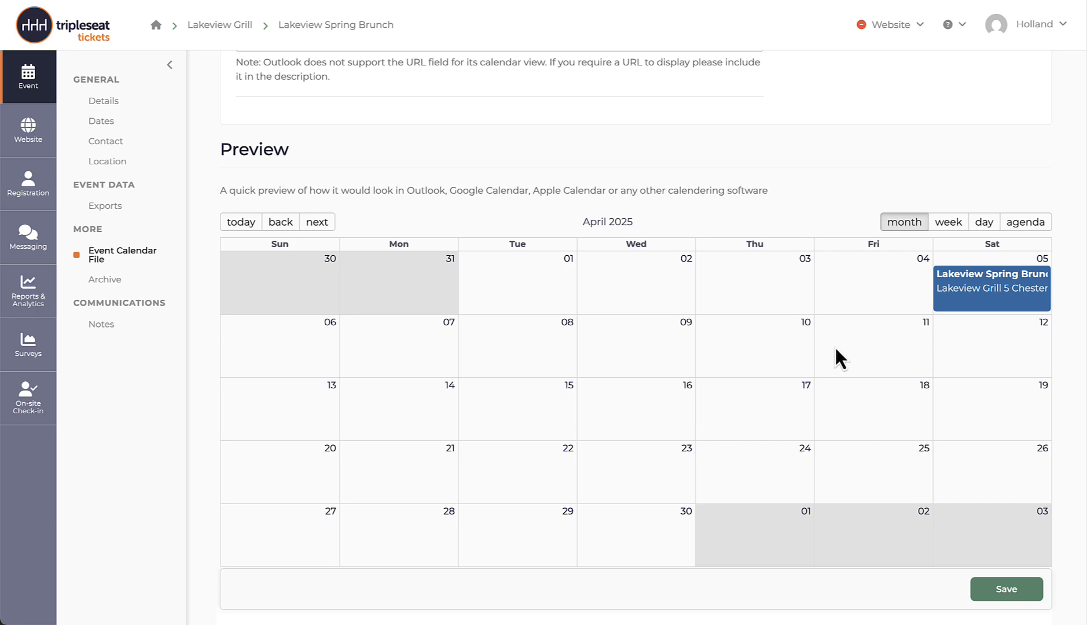
pyautogui.scroll(3, 835, 349)
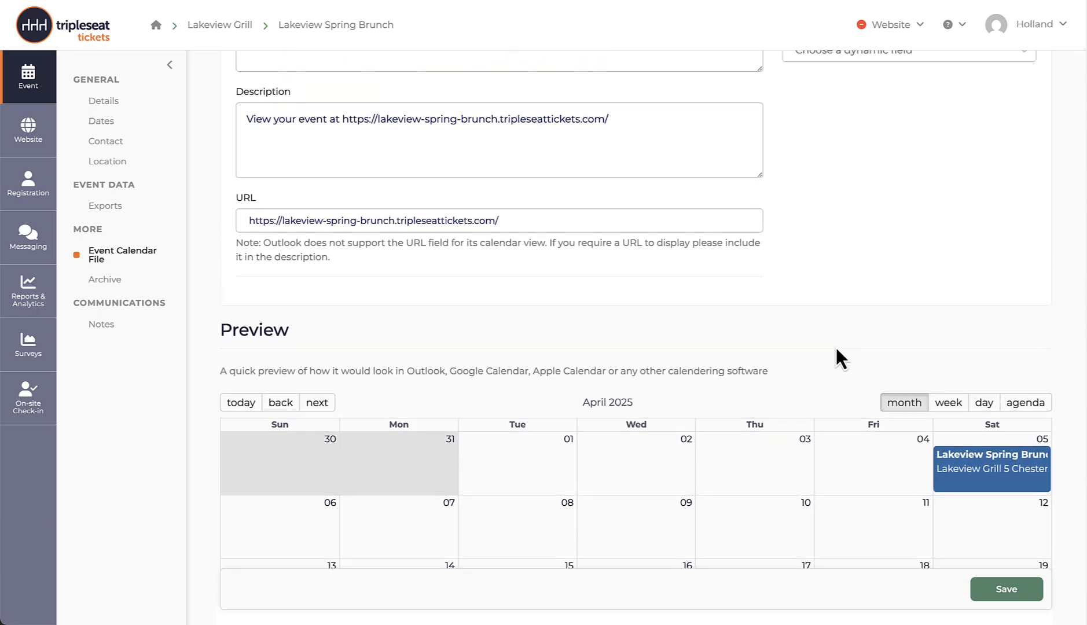
pyautogui.scroll(3, 836, 348)
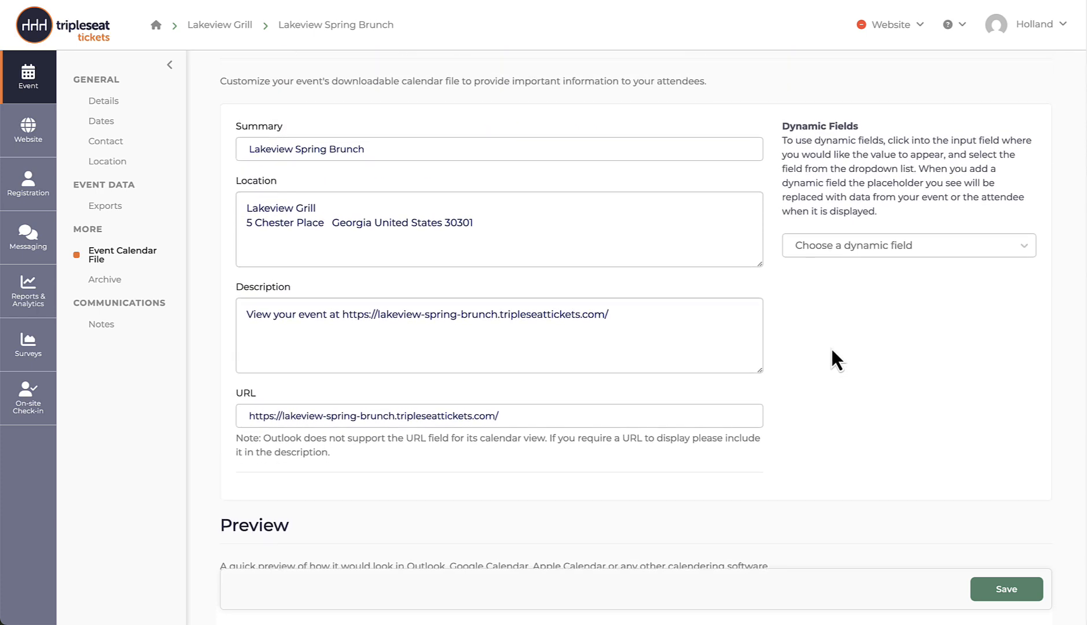
pyautogui.scroll(1, 832, 350)
pyautogui.click(743, 364)
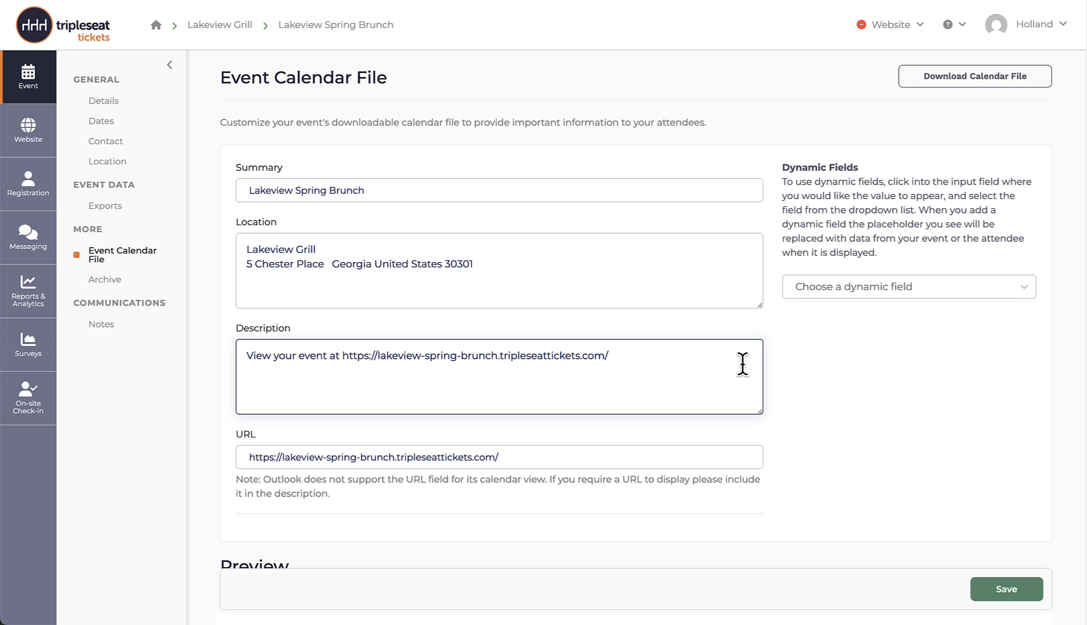
pyautogui.click(203, 355)
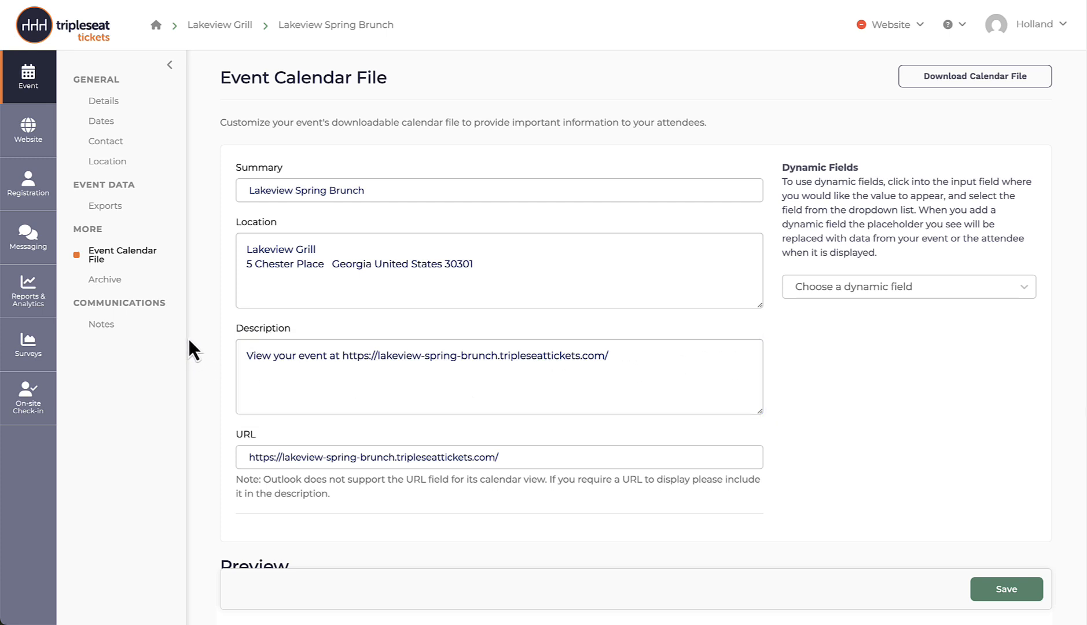
# Step: In the website's general settings, set Lakeview Grill Logo.png from Documents as the site logo without adjusting the image
pyautogui.click(42, 133)
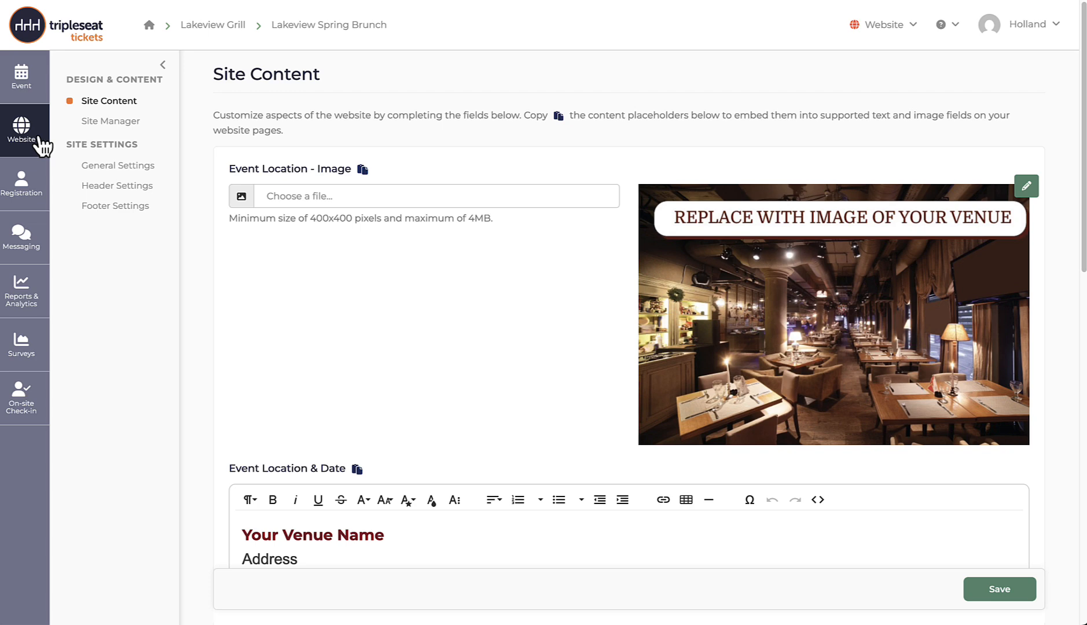
pyautogui.click(106, 170)
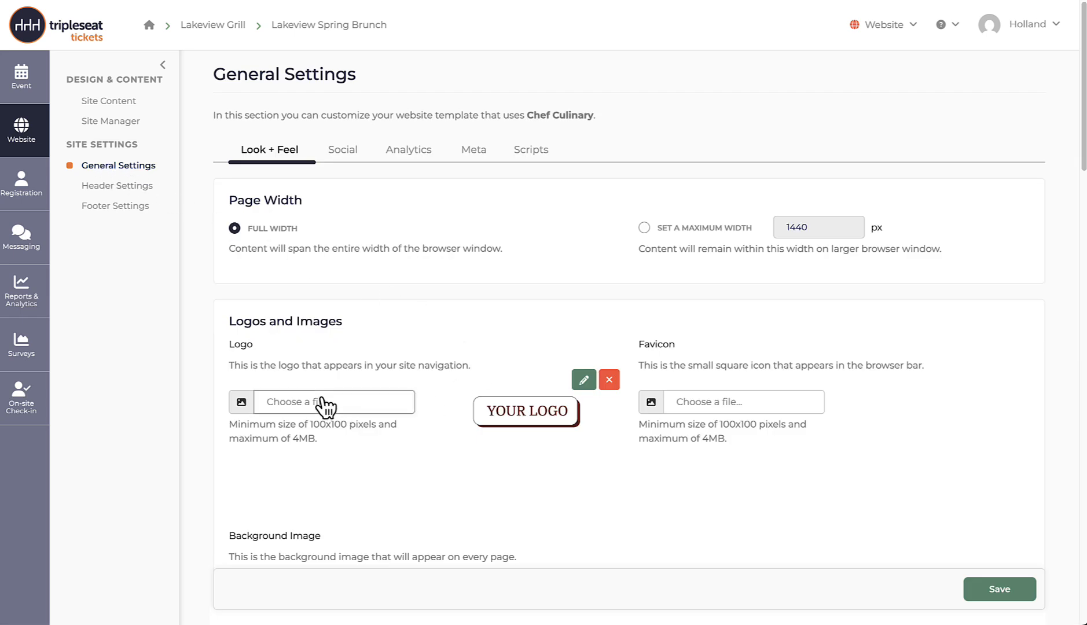
pyautogui.click(289, 411)
pyautogui.click(268, 110)
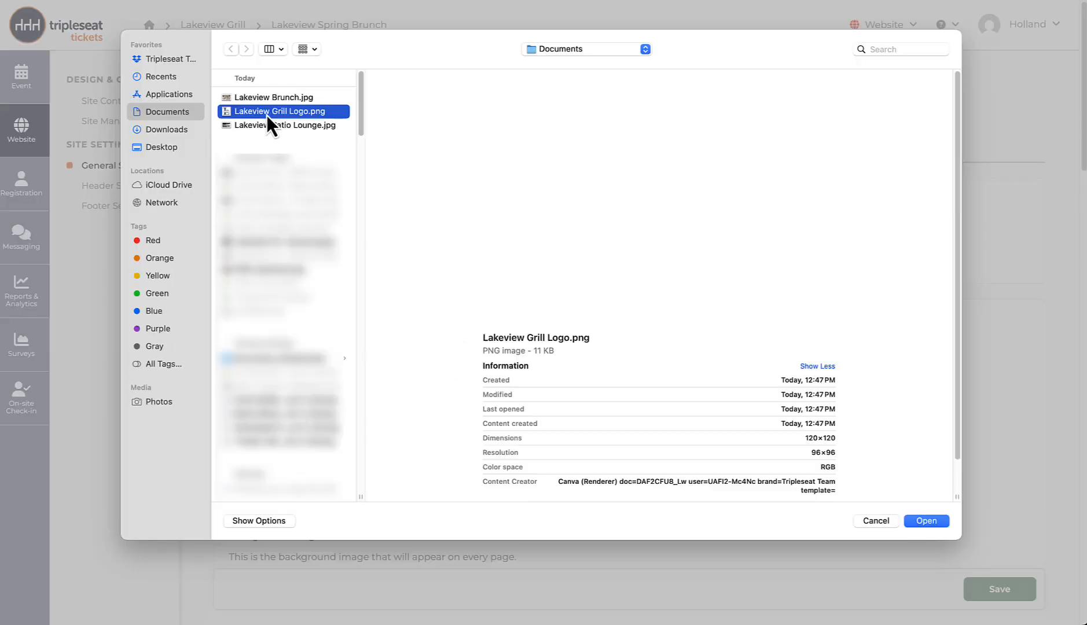
pyautogui.click(915, 520)
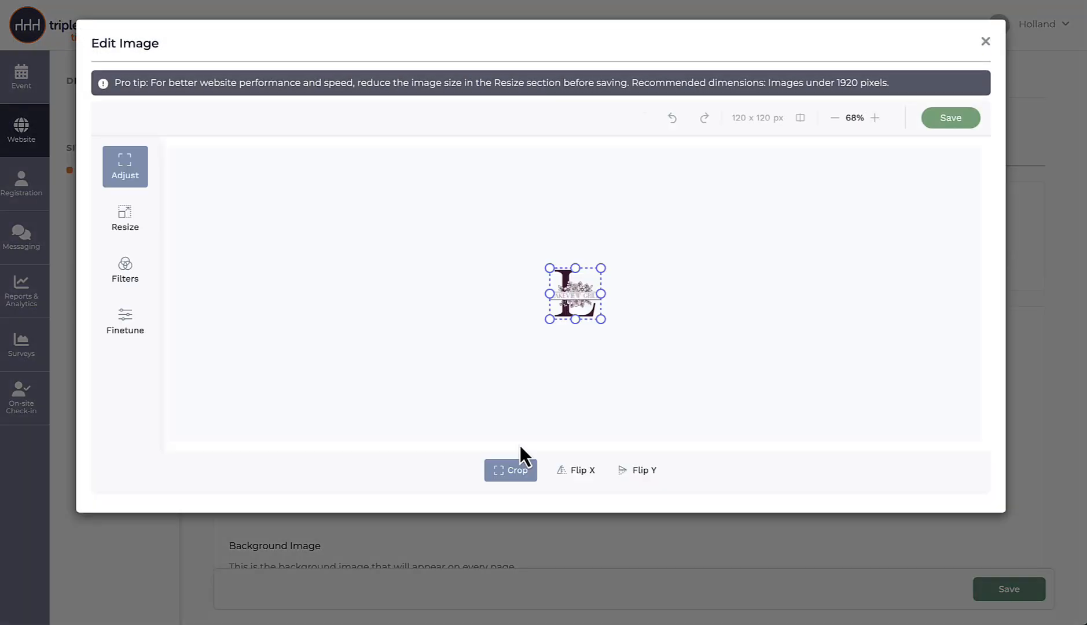
pyautogui.click(954, 121)
pyautogui.click(580, 349)
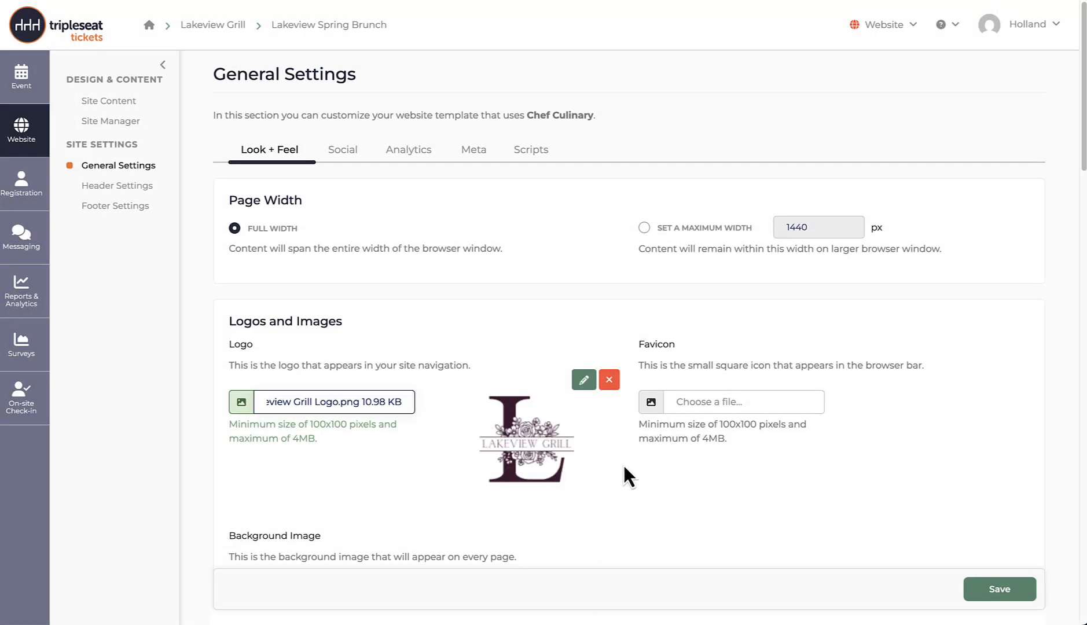
# Step: Review the website's background image, navigation and theme color settings
pyautogui.scroll(-10, 543, 372)
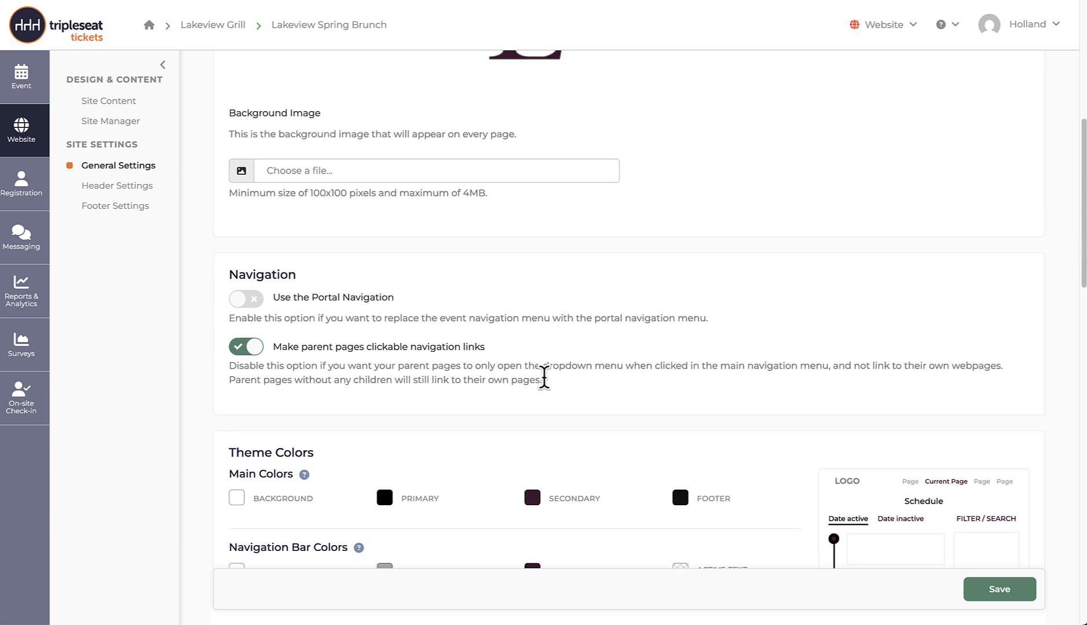
pyautogui.scroll(-3, 544, 378)
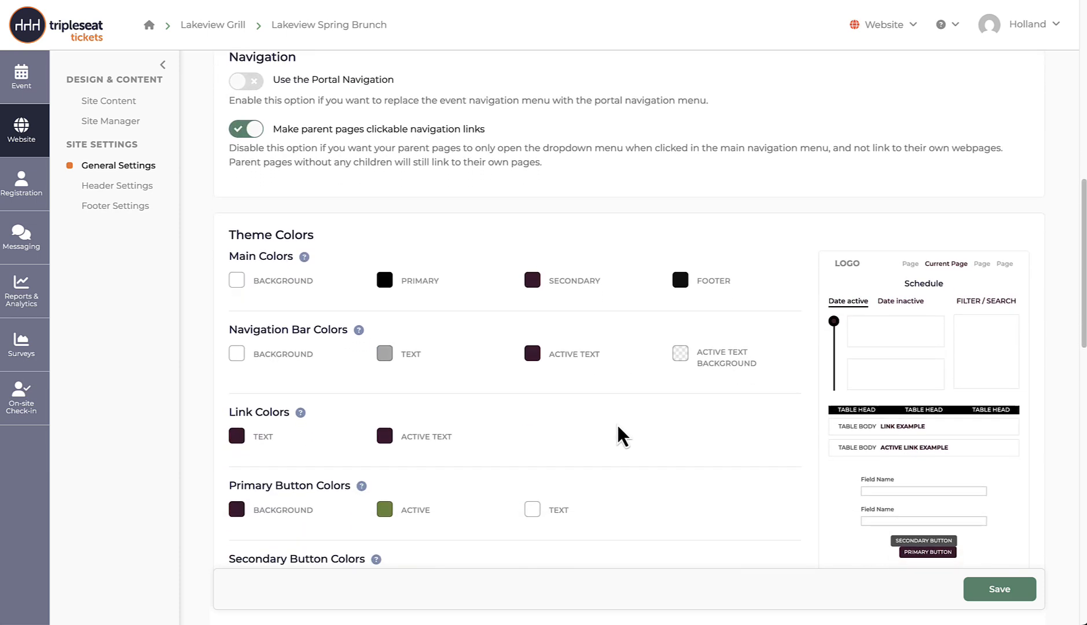
pyautogui.scroll(-1, 618, 426)
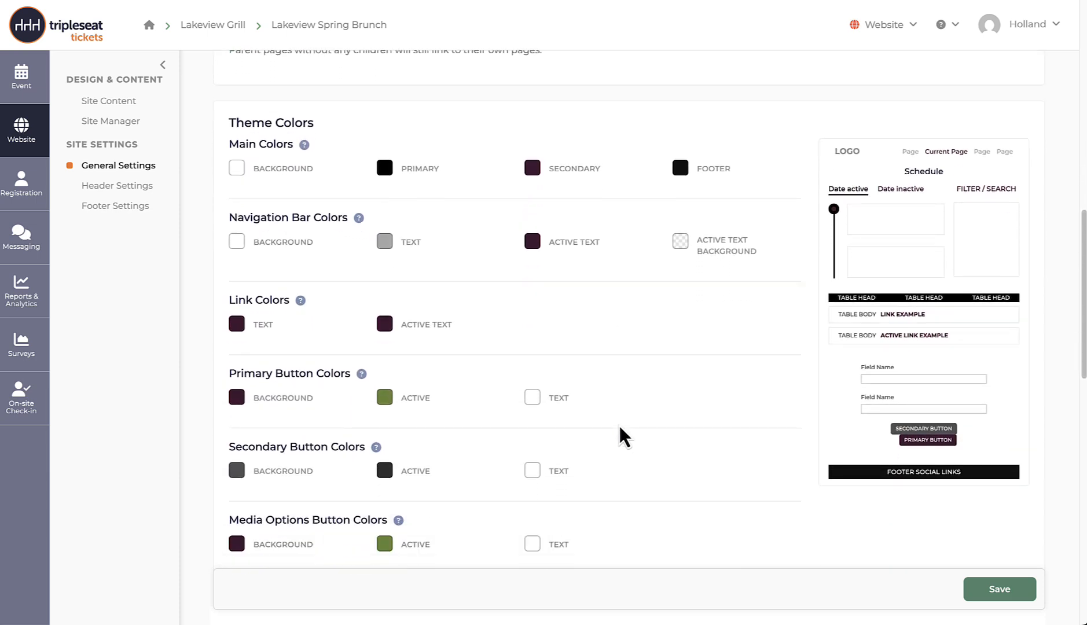
pyautogui.scroll(4, 620, 428)
pyautogui.scroll(8, 618, 428)
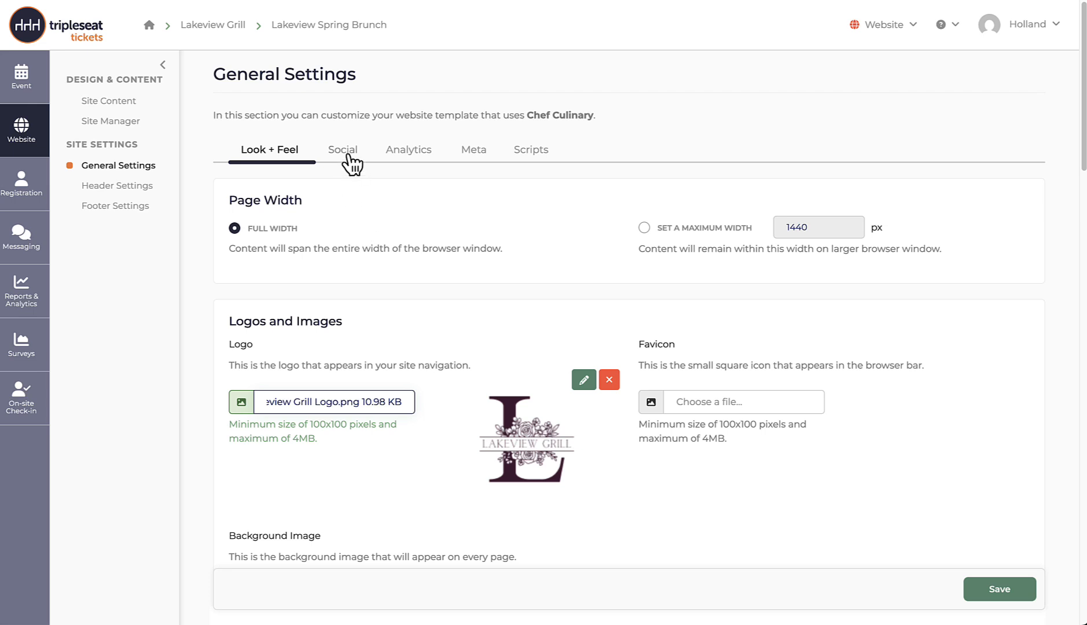
# Step: Add the restaurant's Facebook profile URL to the website's social media profiles and save the general settings
pyautogui.click(349, 155)
pyautogui.click(363, 302)
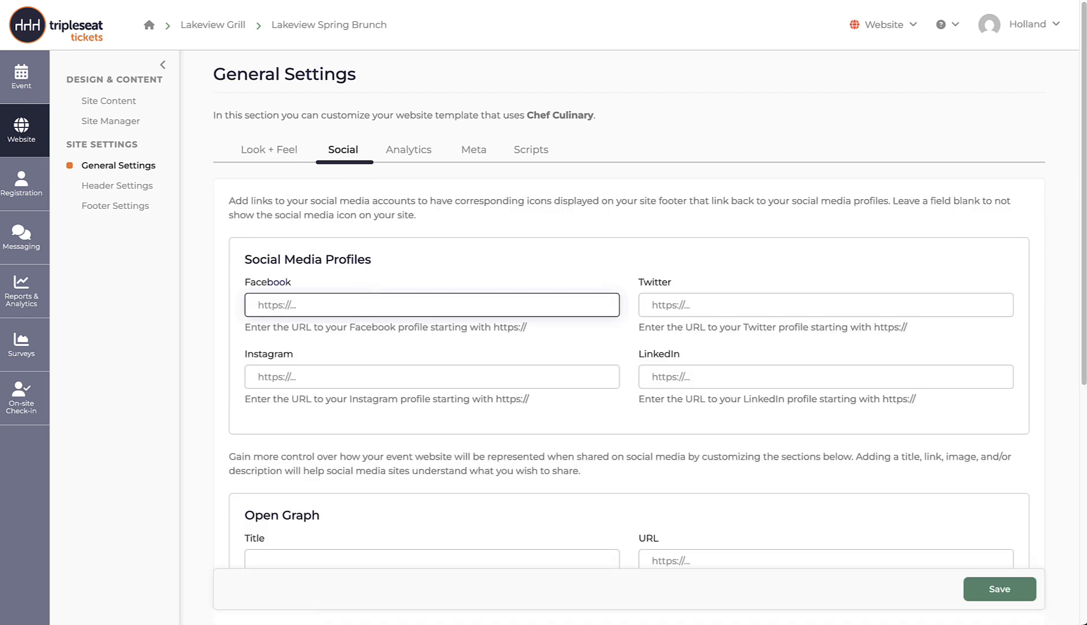
pyautogui.write('https:')
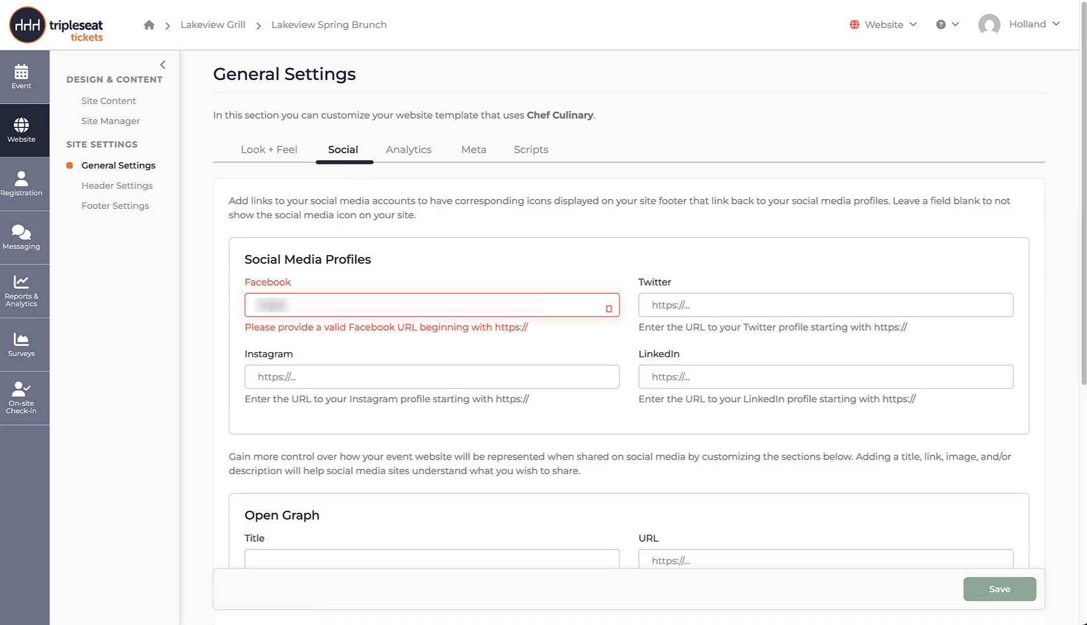
pyautogui.write('//facebook')
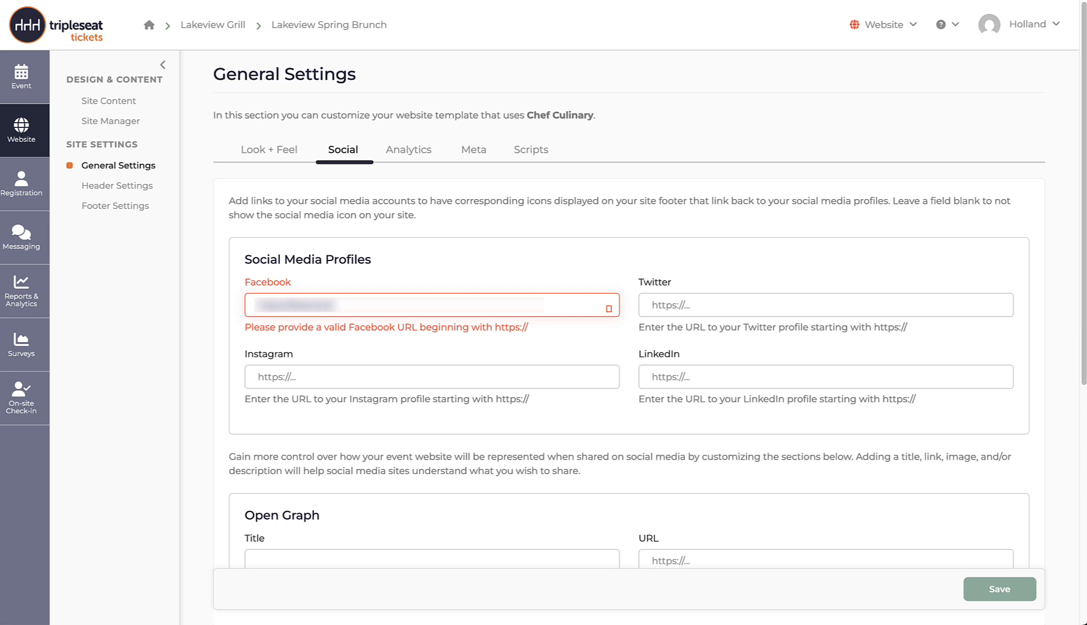
pyautogui.write('.com/lakeviewgrill')
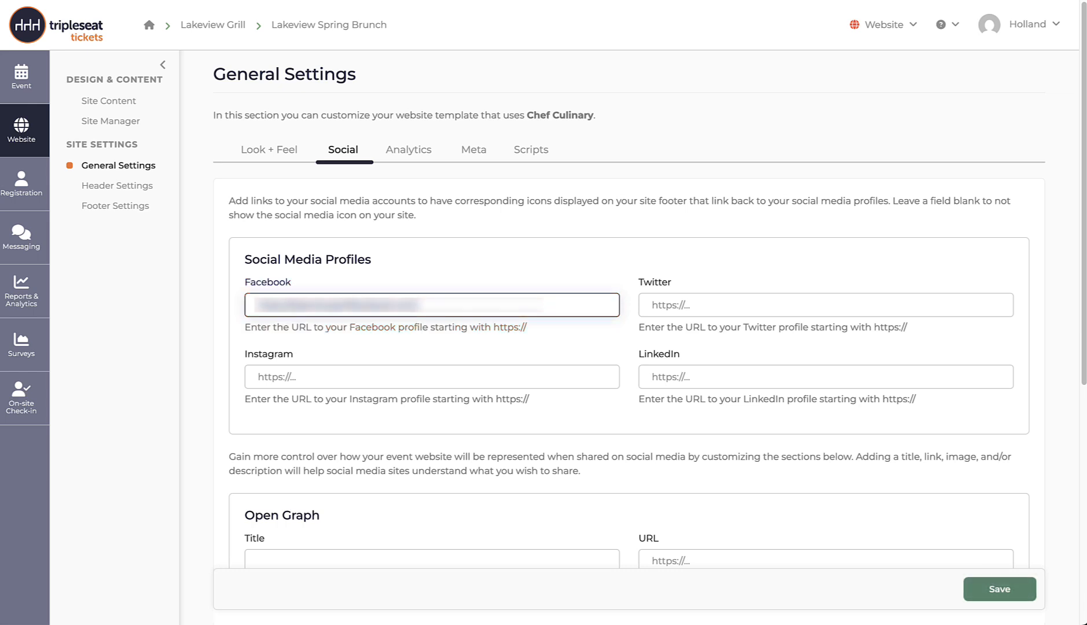
pyautogui.click(1020, 583)
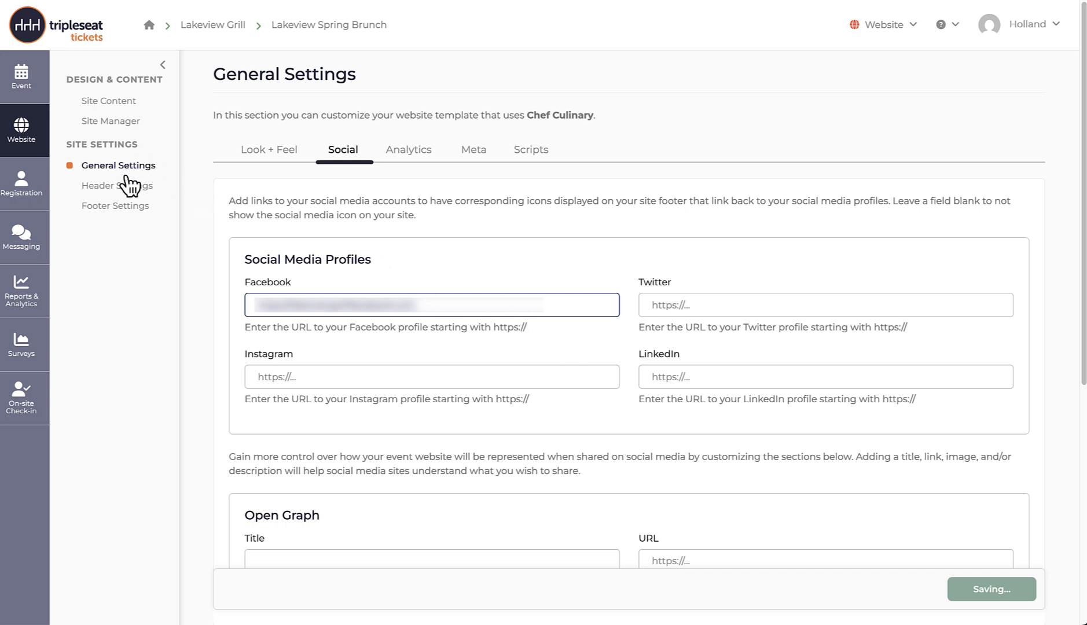
# Step: In the website's site content, choose Lakeview Patio Lounge.jpg from Documents as the event location image
pyautogui.click(107, 102)
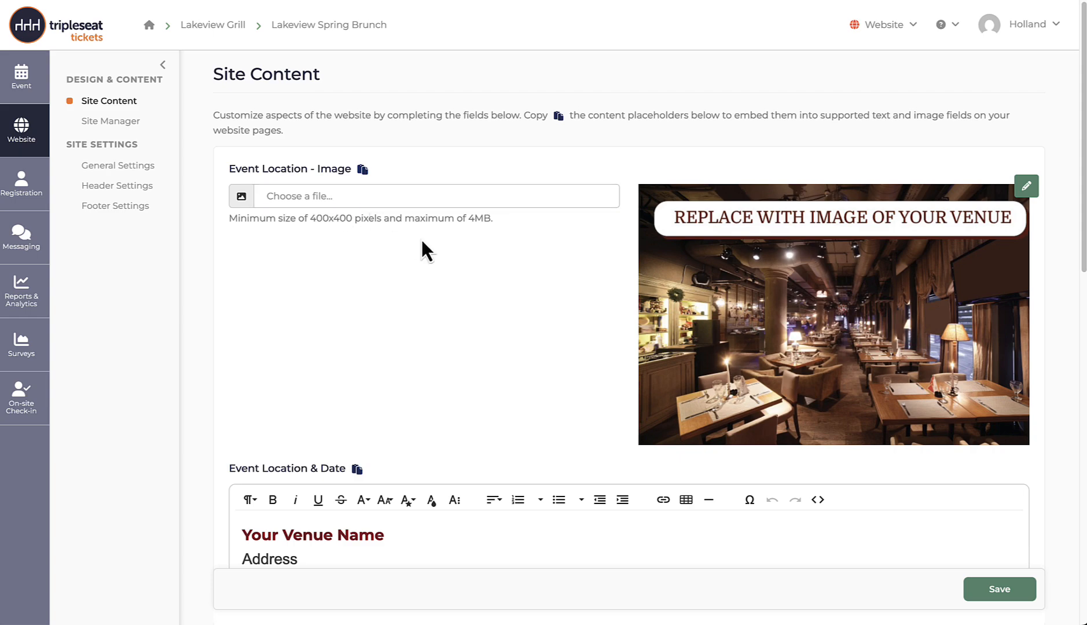
pyautogui.click(244, 200)
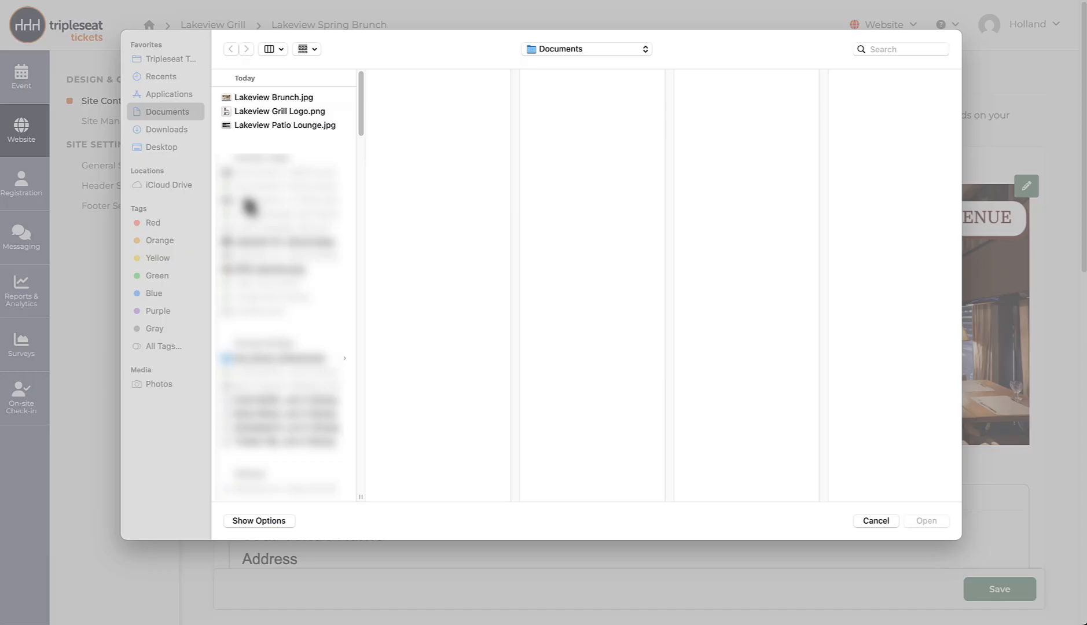
pyautogui.click(276, 124)
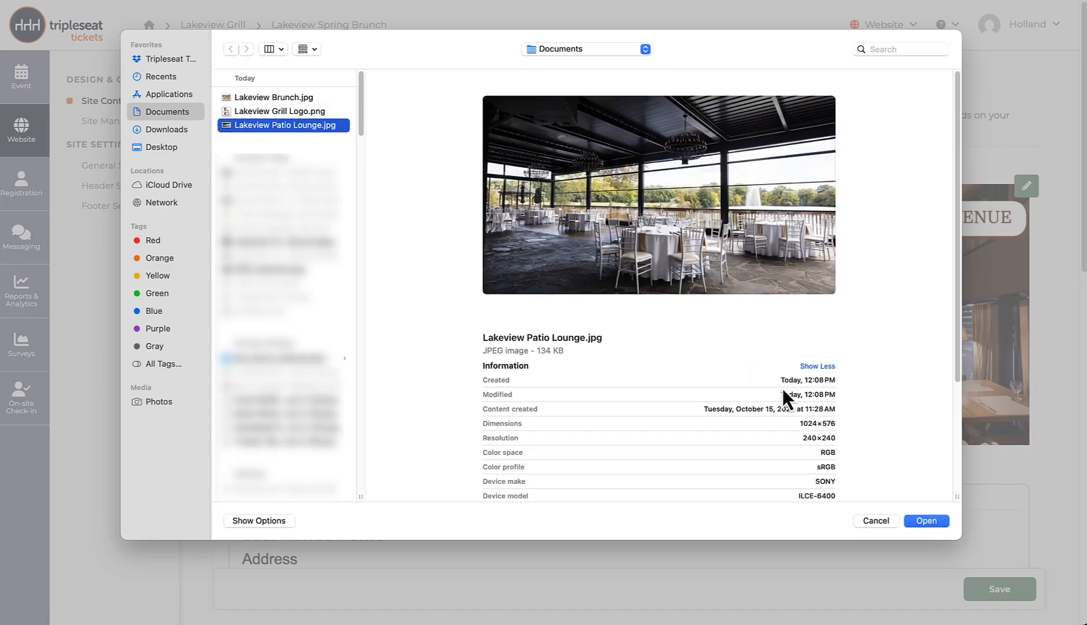
pyautogui.click(928, 521)
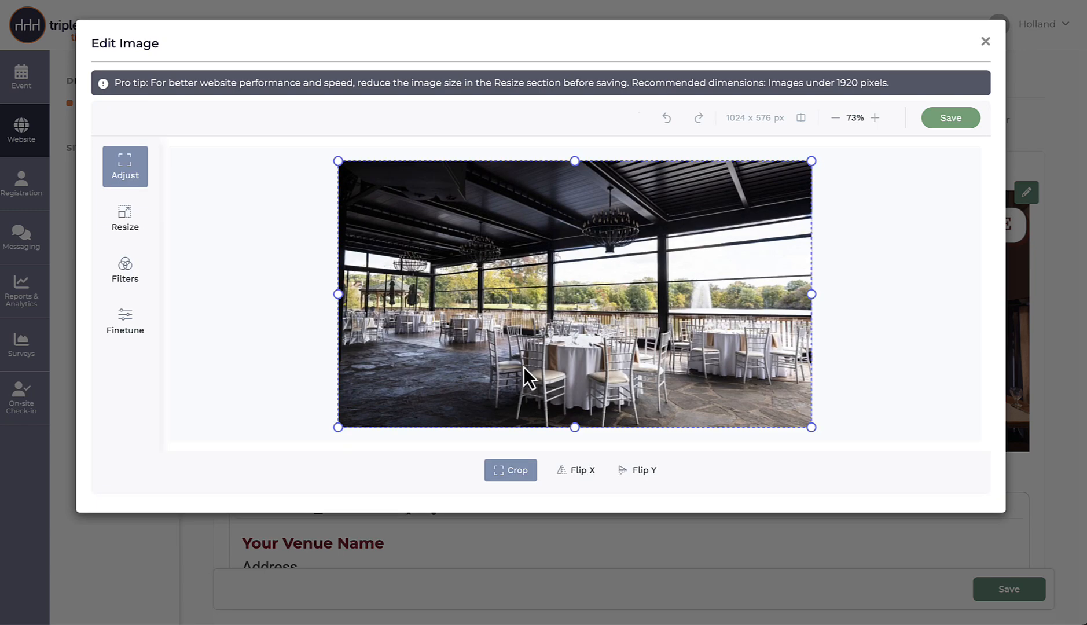
# Step: Try the X-Pro II and Rise filters on the patio lounge photo, apply the Mayfair filter and save the edited image
pyautogui.click(129, 272)
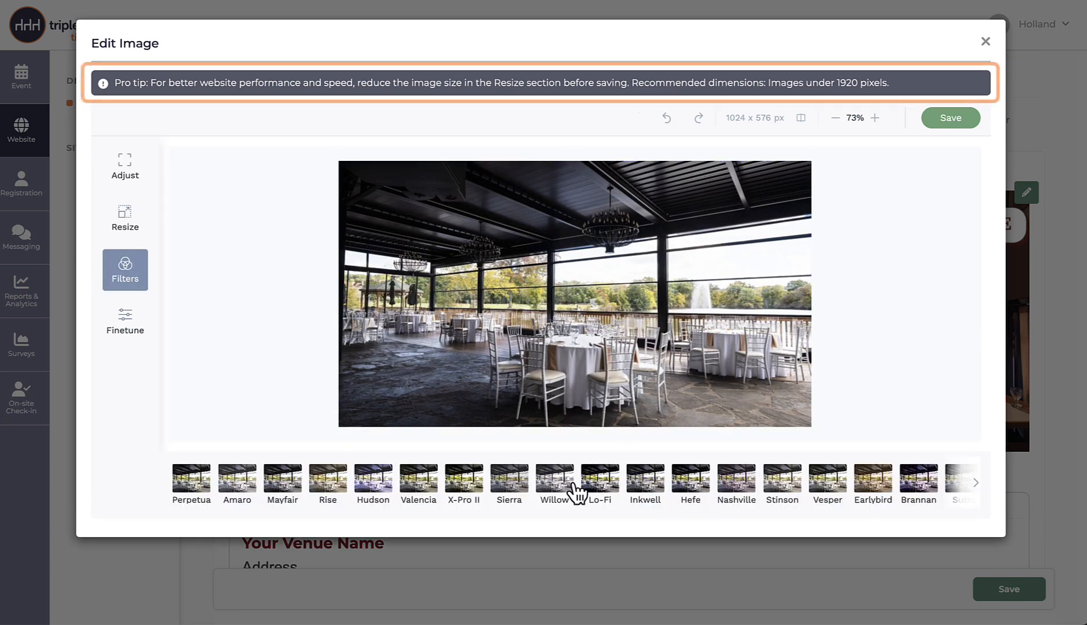
pyautogui.click(463, 480)
pyautogui.click(327, 481)
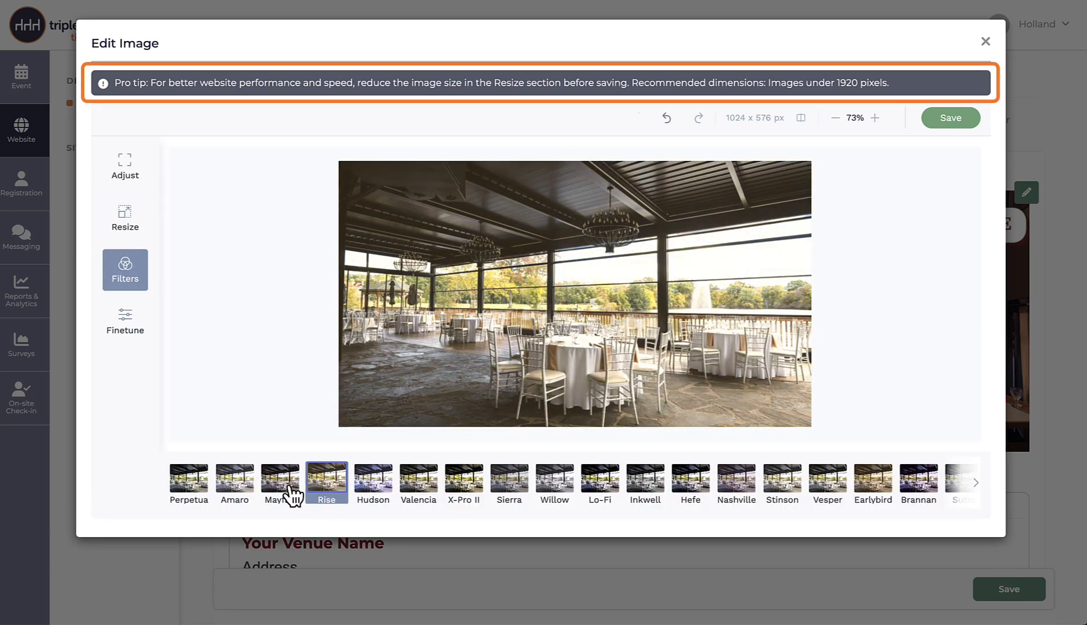
pyautogui.click(282, 480)
pyautogui.click(975, 121)
pyautogui.click(580, 348)
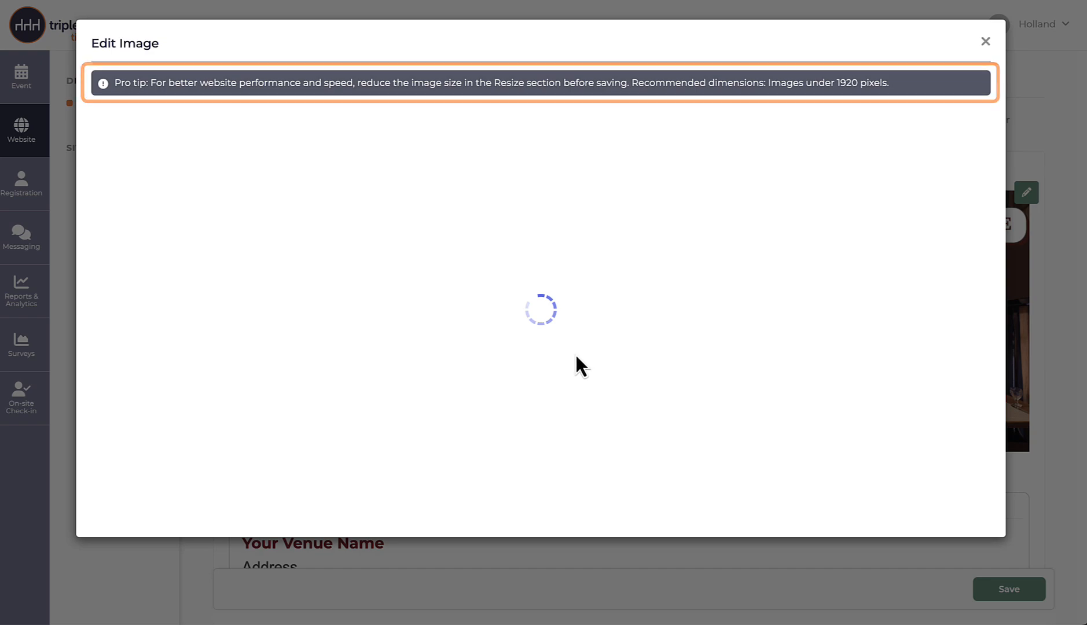
# Step: In the Event Location & Date text, replace the venue name placeholder with Lakeview Grill and the address placeholder with the venue's full postal address
pyautogui.click(985, 41)
pyautogui.click(242, 492)
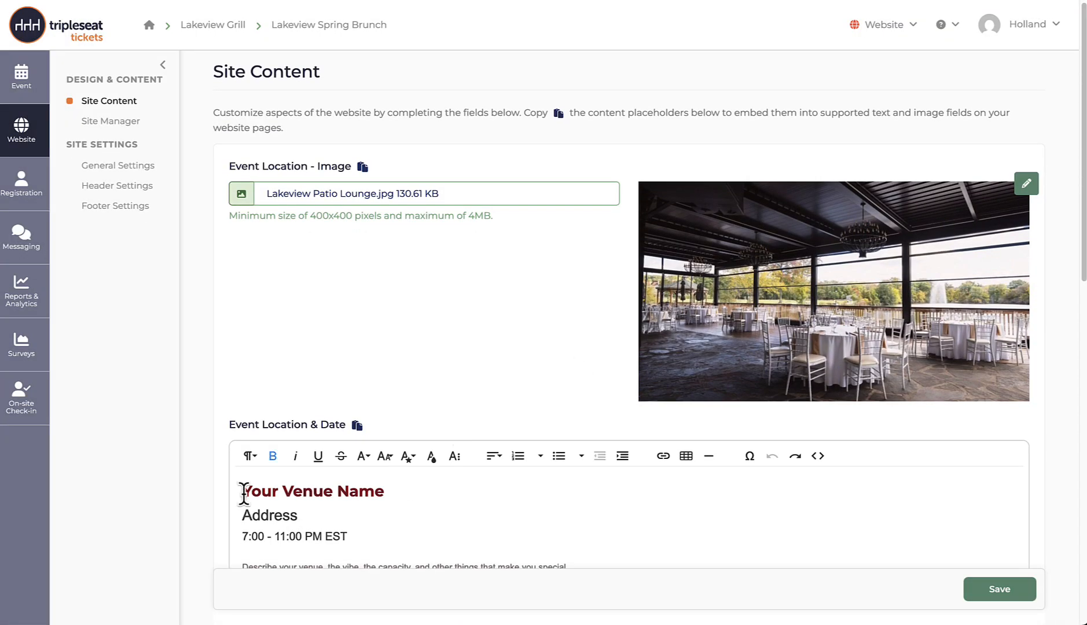
pyautogui.write('Lakeview Grill')
pyautogui.moveTo(354, 492); pyautogui.dragTo(496, 490)
pyautogui.press('BackSpace')
pyautogui.click(242, 515)
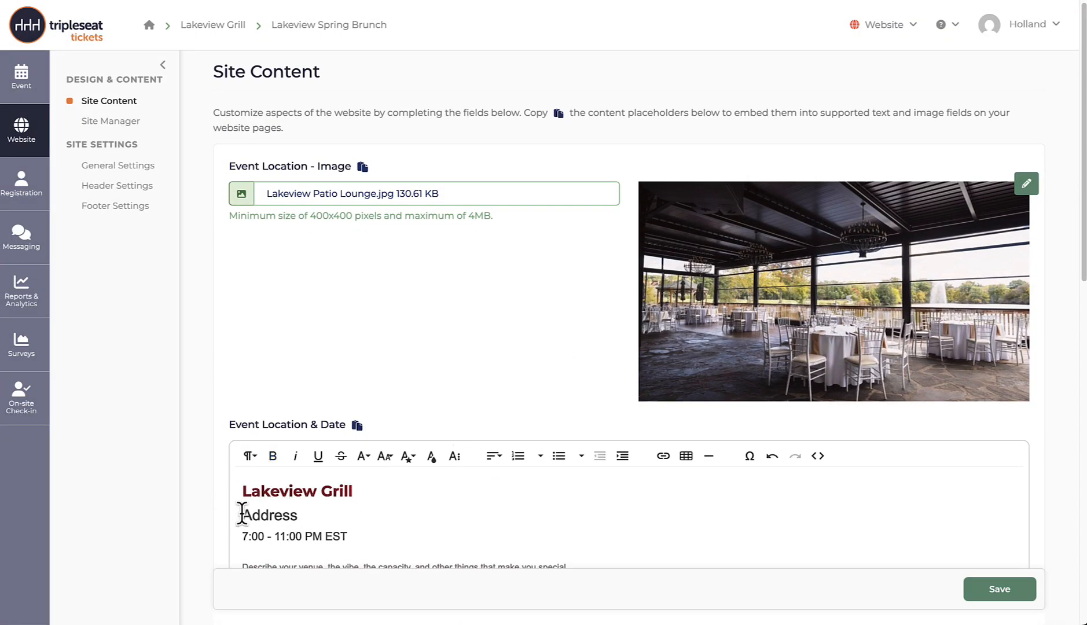
pyautogui.write('5 Chester Place, Atlanta, GA 30301')
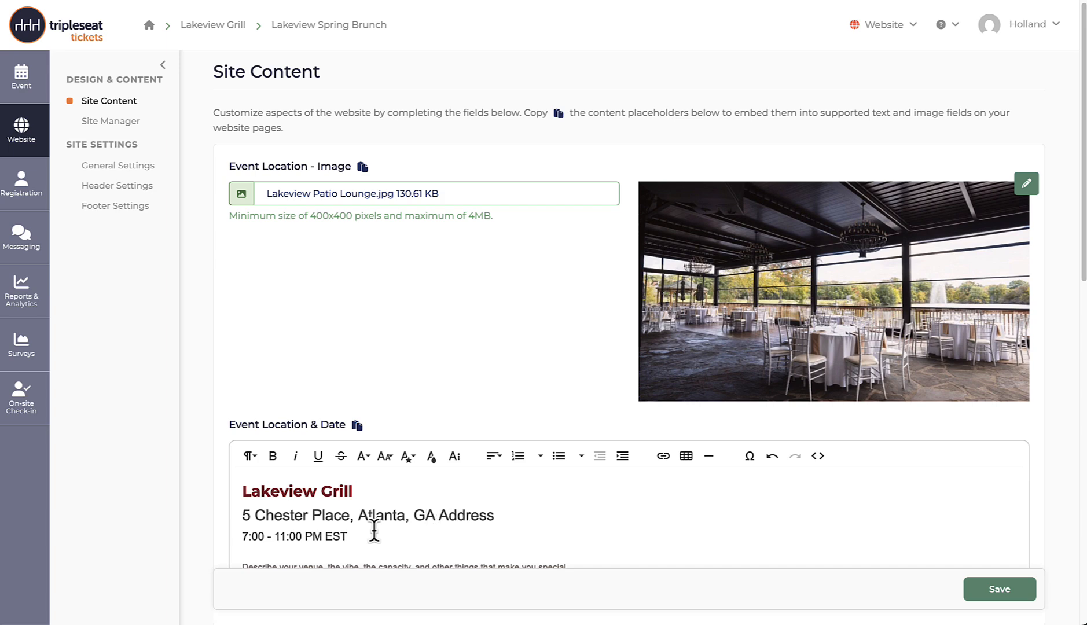
pyautogui.moveTo(482, 516); pyautogui.dragTo(535, 514)
pyautogui.press('BackSpace')
# Step: Set the event hours in the Event Location & Date text to 9:00 AM - 1:00 PM EST
pyautogui.moveTo(239, 538); pyautogui.dragTo(248, 539)
pyautogui.write('9')
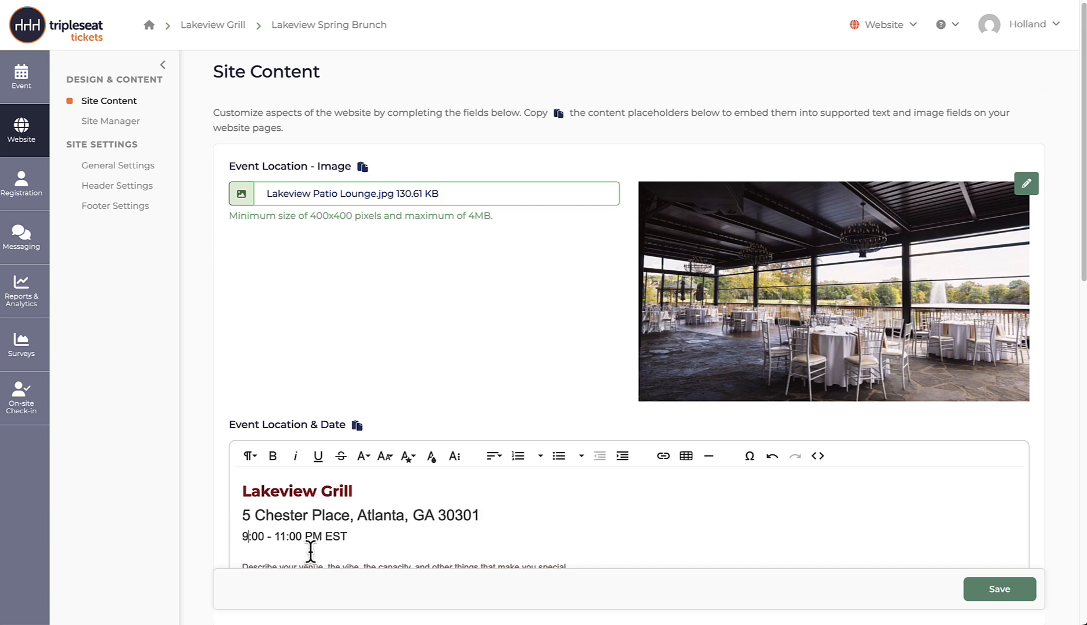
pyautogui.press('Right')
pyautogui.press('Right')
pyautogui.press('Right')
pyautogui.press('Right')
pyautogui.write('AM')
pyautogui.press('Right')
pyautogui.press('Right')
pyautogui.press('Right')
pyautogui.press('Right')
pyautogui.press('BackSpace')
# Step: Replace the venue description with "Lakeview Grill is in the heart of the city and your go-to place for all the latest food trends!" and save
pyautogui.moveTo(504, 508); pyautogui.dragTo(583, 516)
pyautogui.write('Lake')
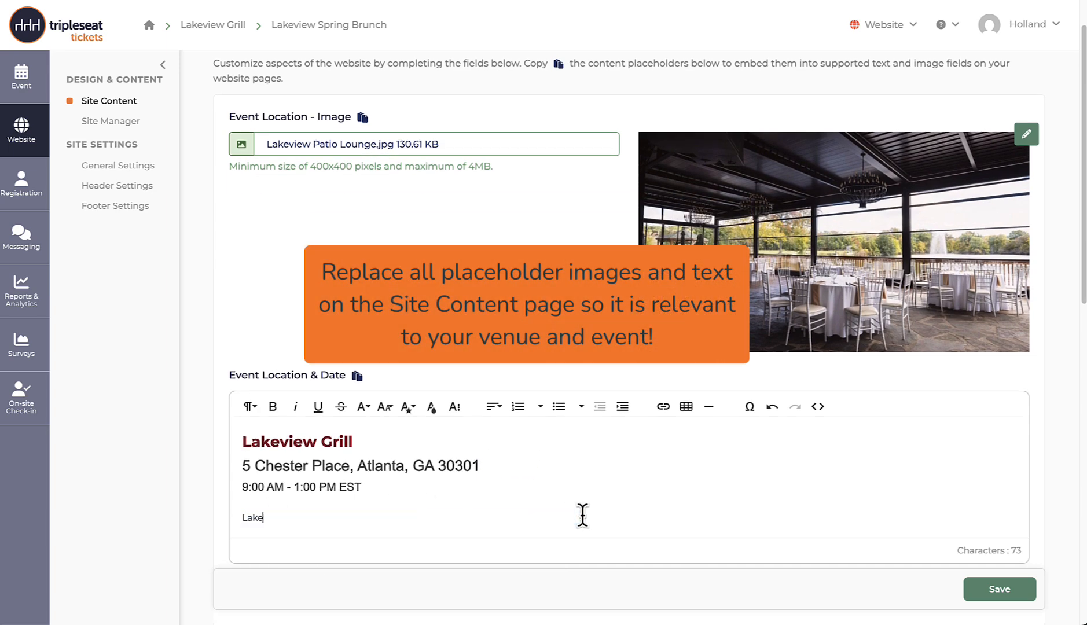
pyautogui.write('view Grill is in the heart of the city and your go-to ')
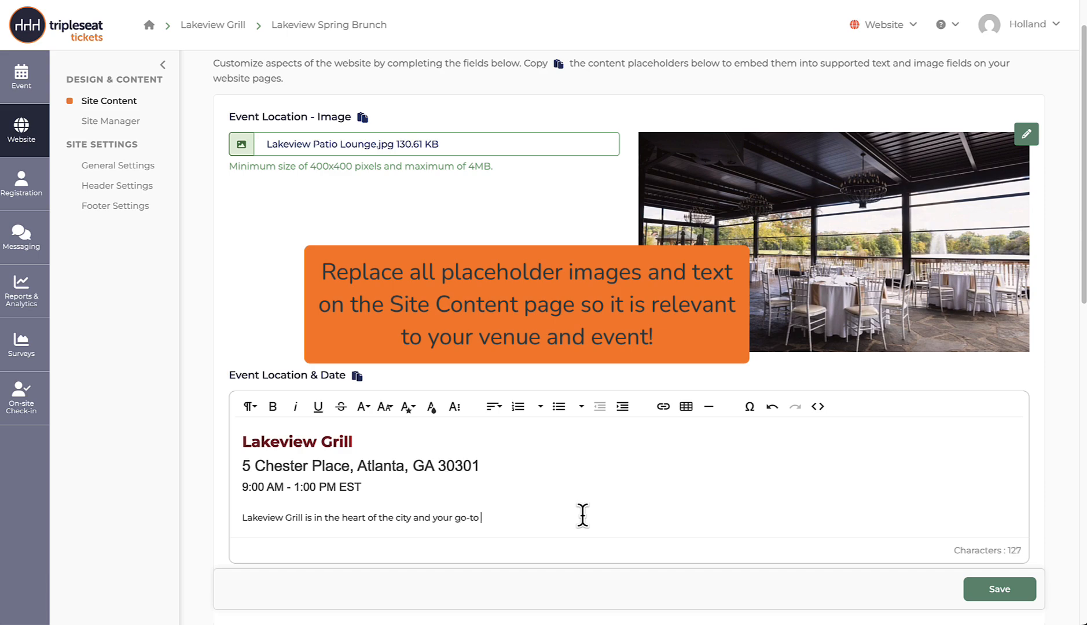
pyautogui.write('place for all the latest food trends!')
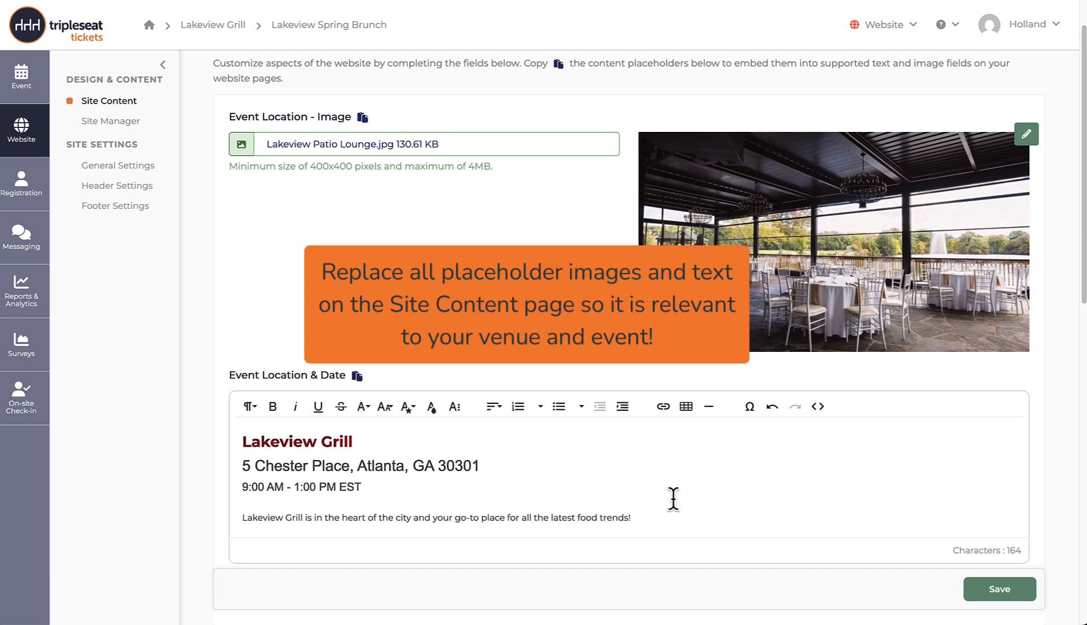
pyautogui.scroll(-9, 732, 413)
pyautogui.scroll(-3, 562, 366)
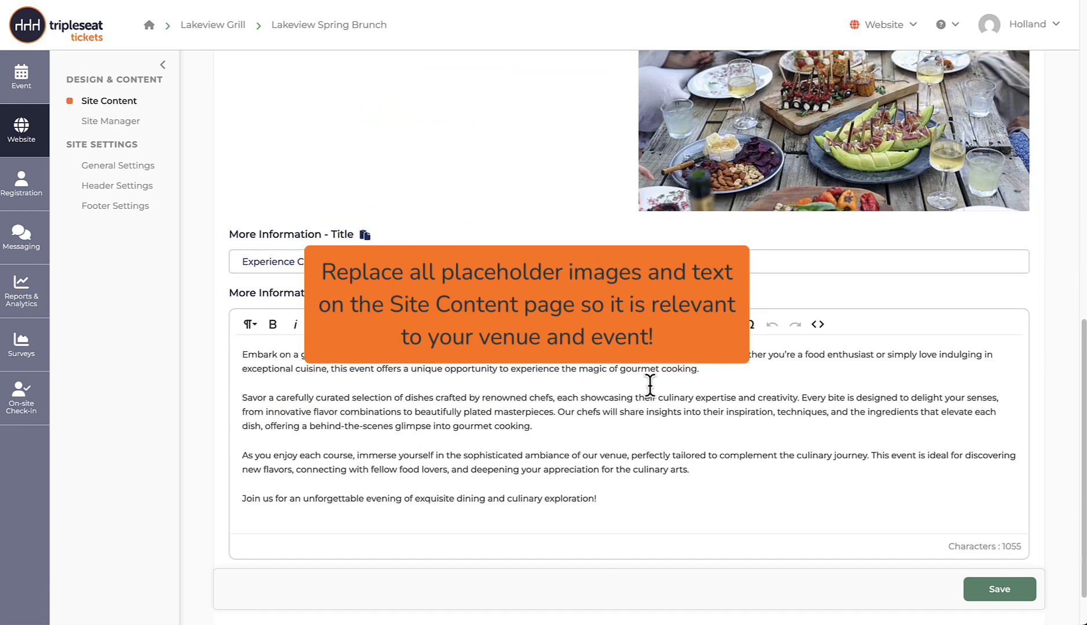
pyautogui.click(991, 592)
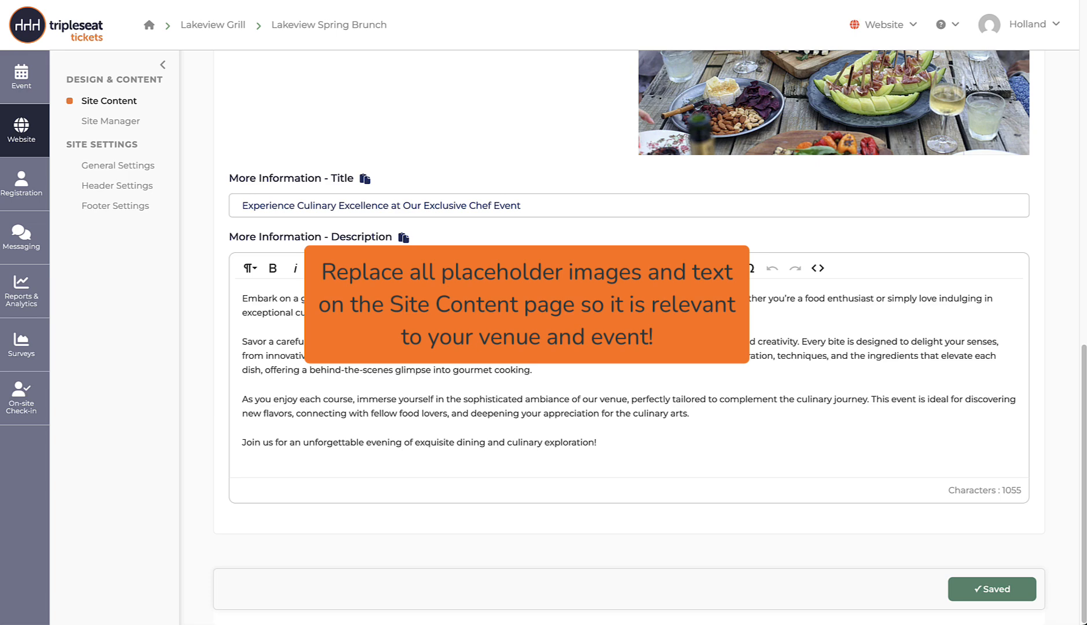
# Step: Generate a preview of the event website from the Site Manager and review its content and registration section
pyautogui.click(112, 122)
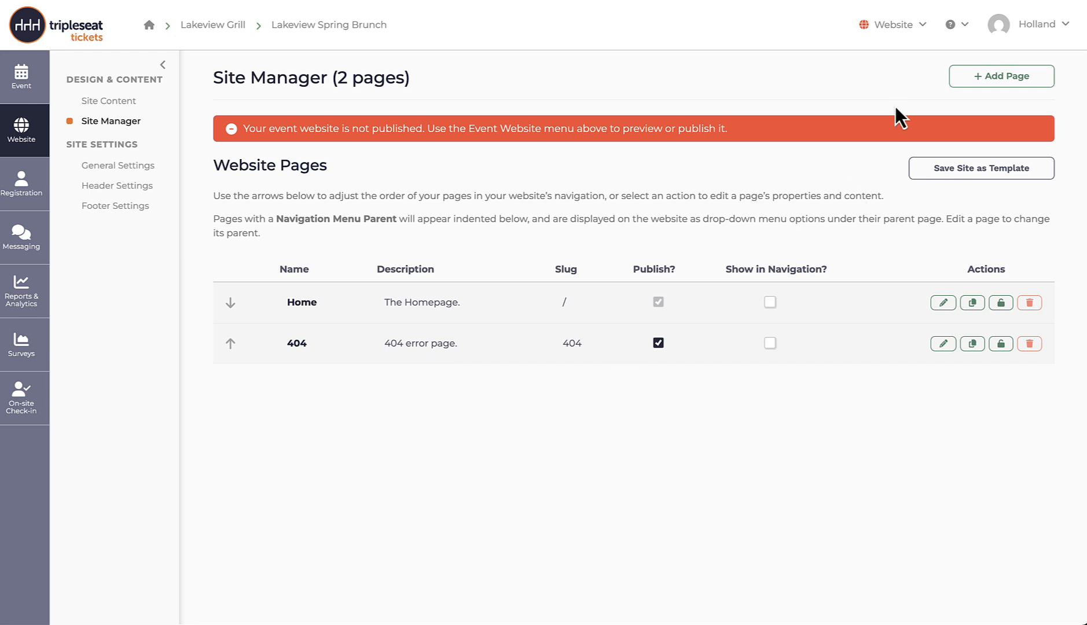
pyautogui.click(925, 33)
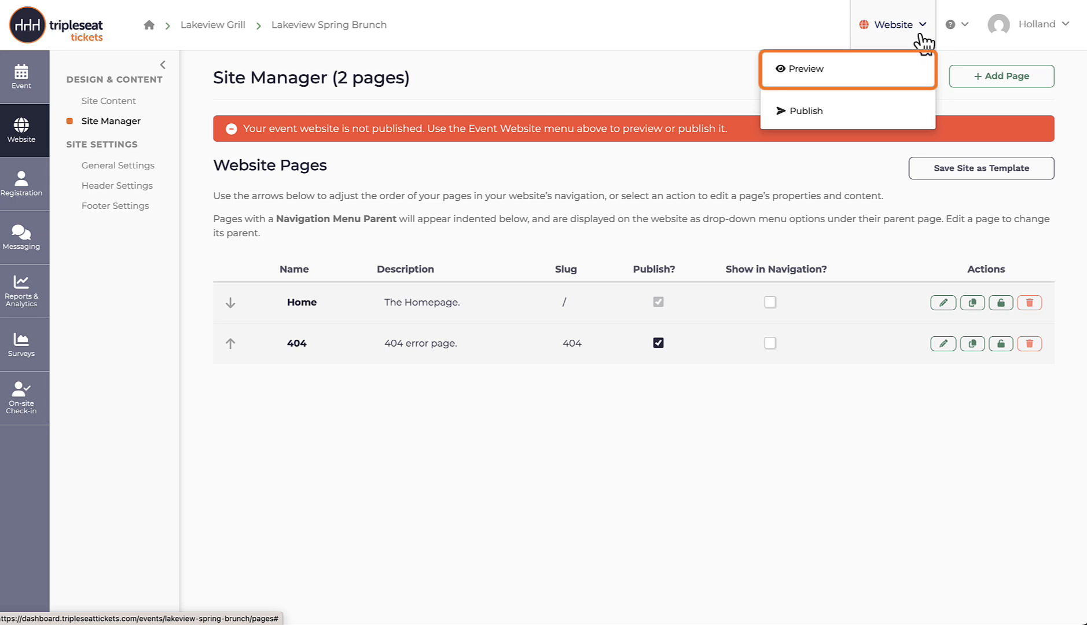
pyautogui.click(815, 78)
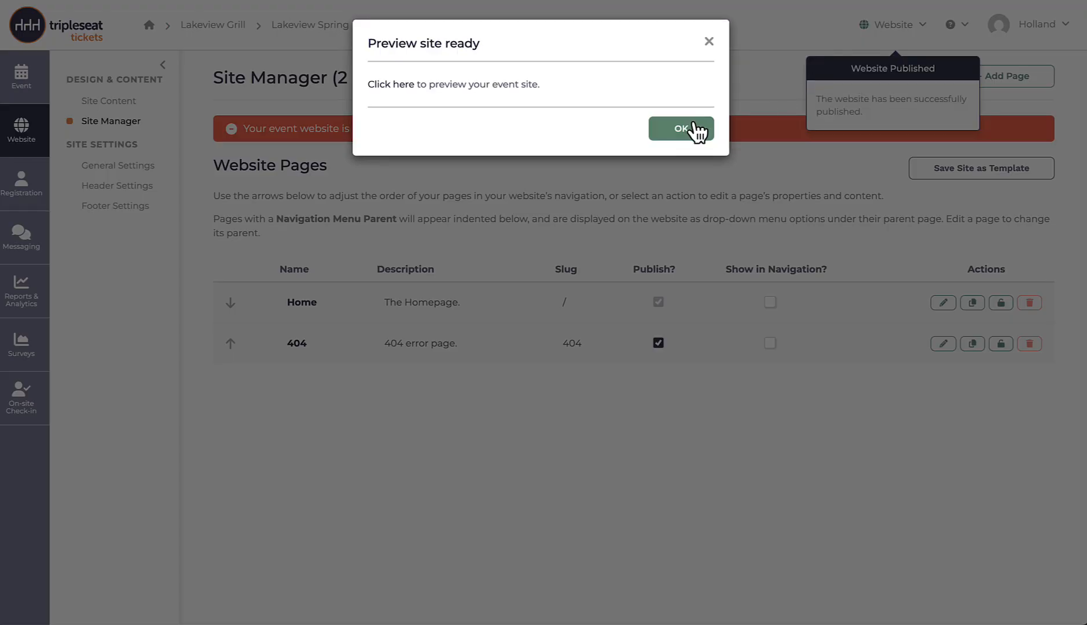
pyautogui.click(394, 87)
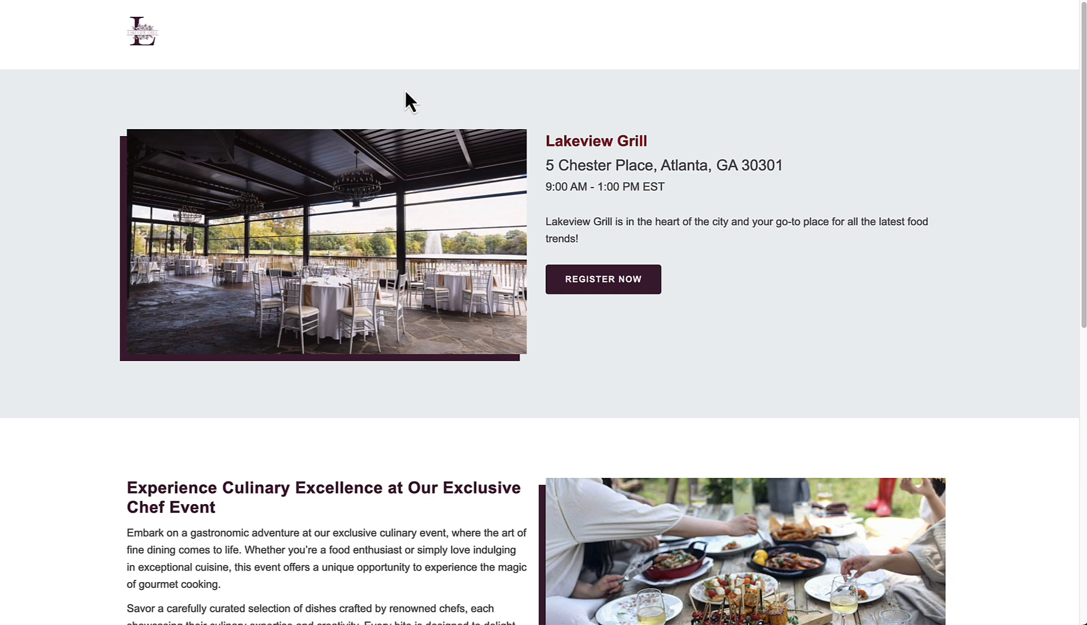
pyautogui.scroll(-9, 561, 344)
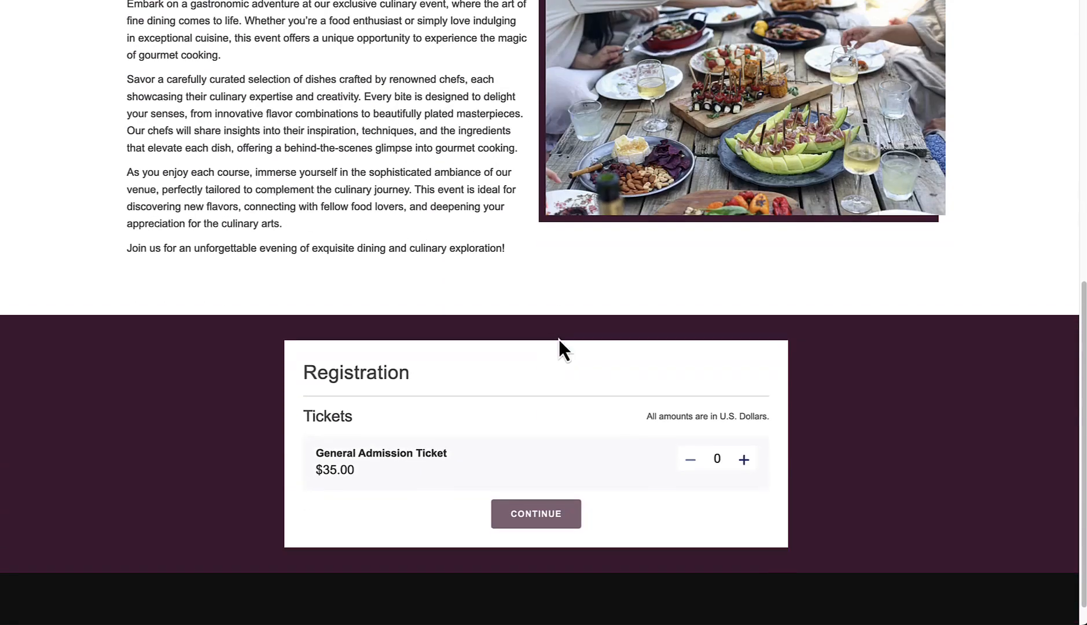
pyautogui.scroll(-1, 558, 338)
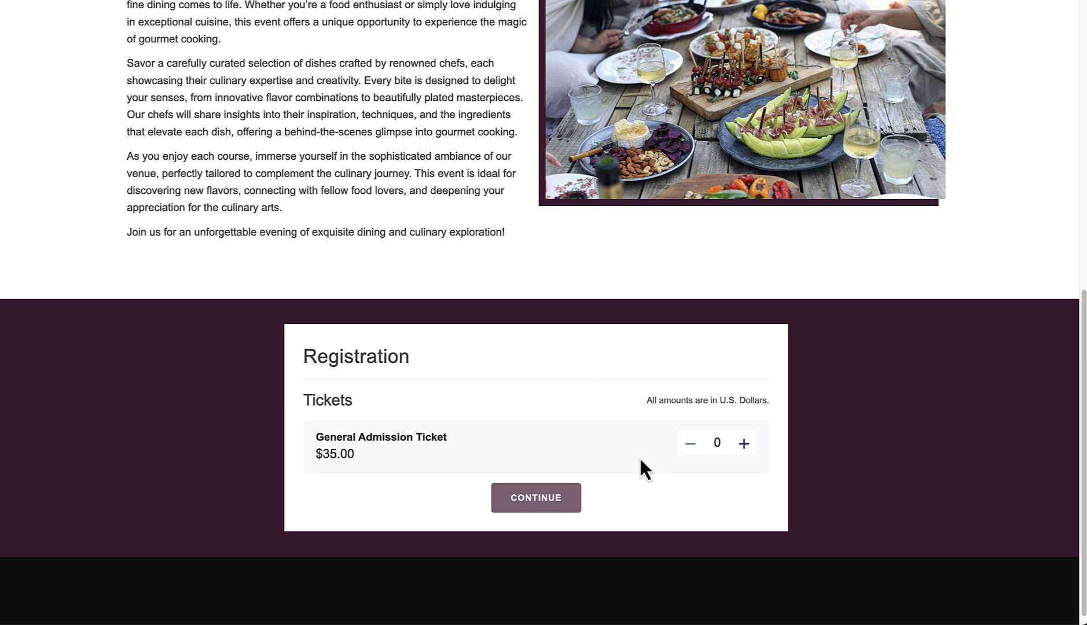
pyautogui.scroll(-1, 638, 456)
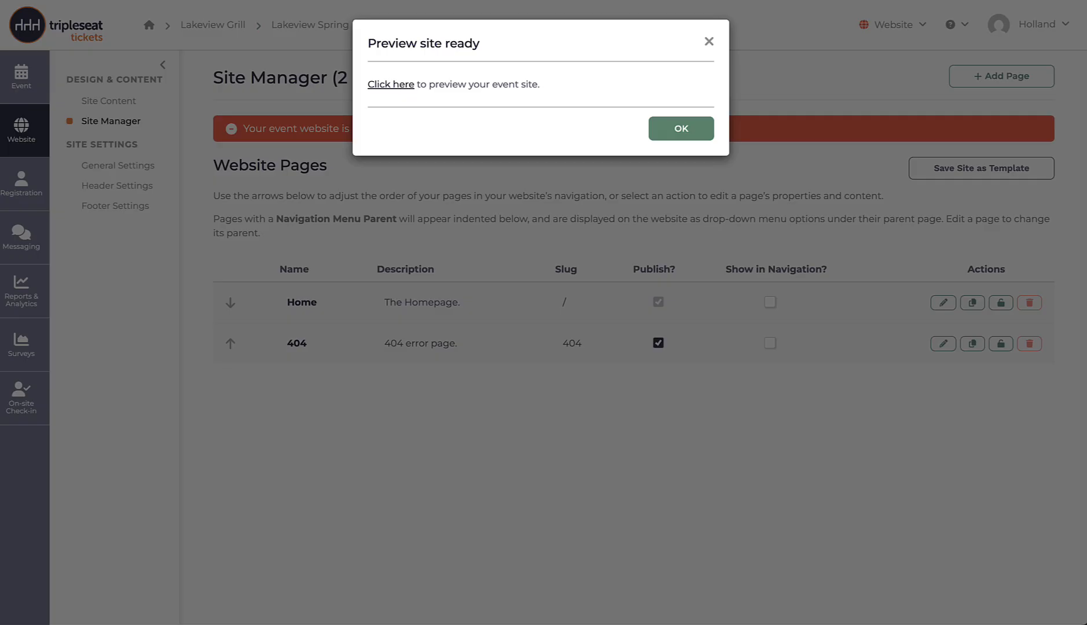
pyautogui.click(709, 41)
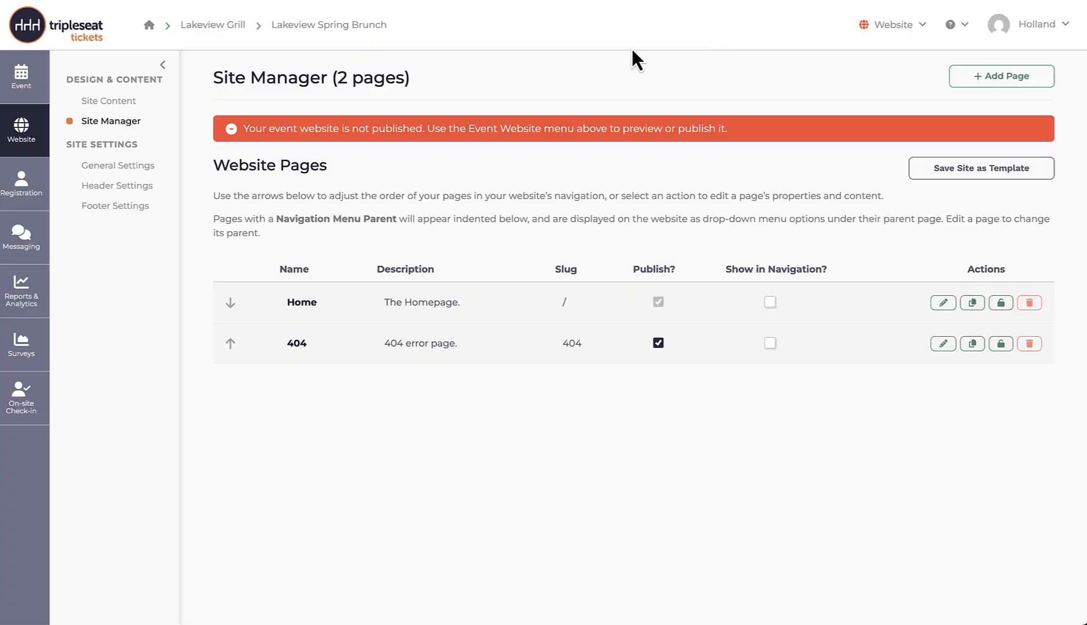
# Step: Add a primary registration ticket named Kids General Admission Ticket with a price of $15
pyautogui.click(39, 197)
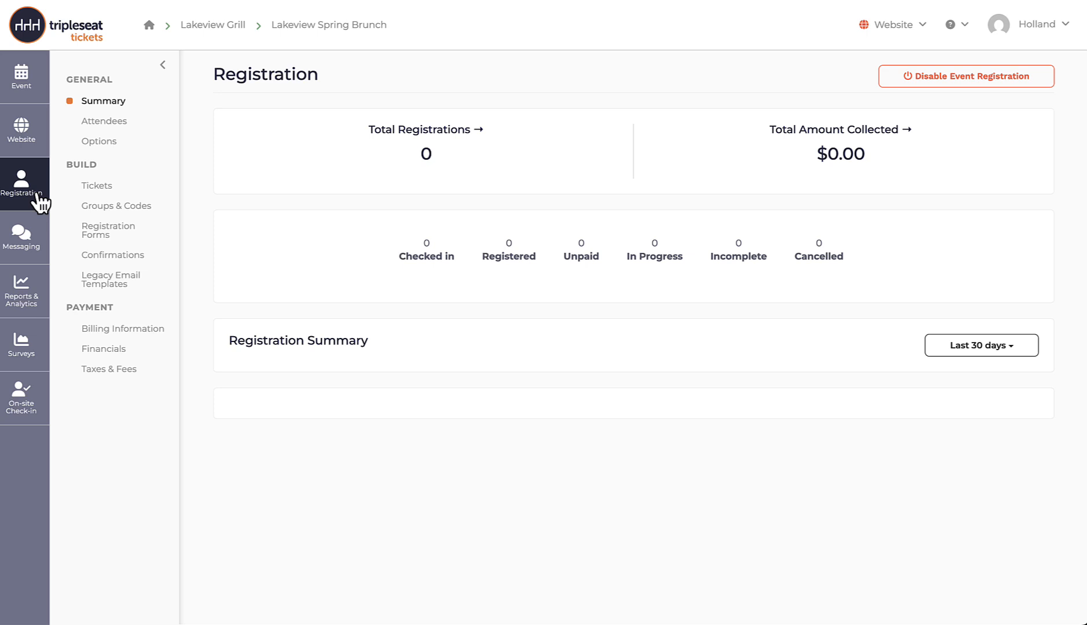
pyautogui.click(97, 187)
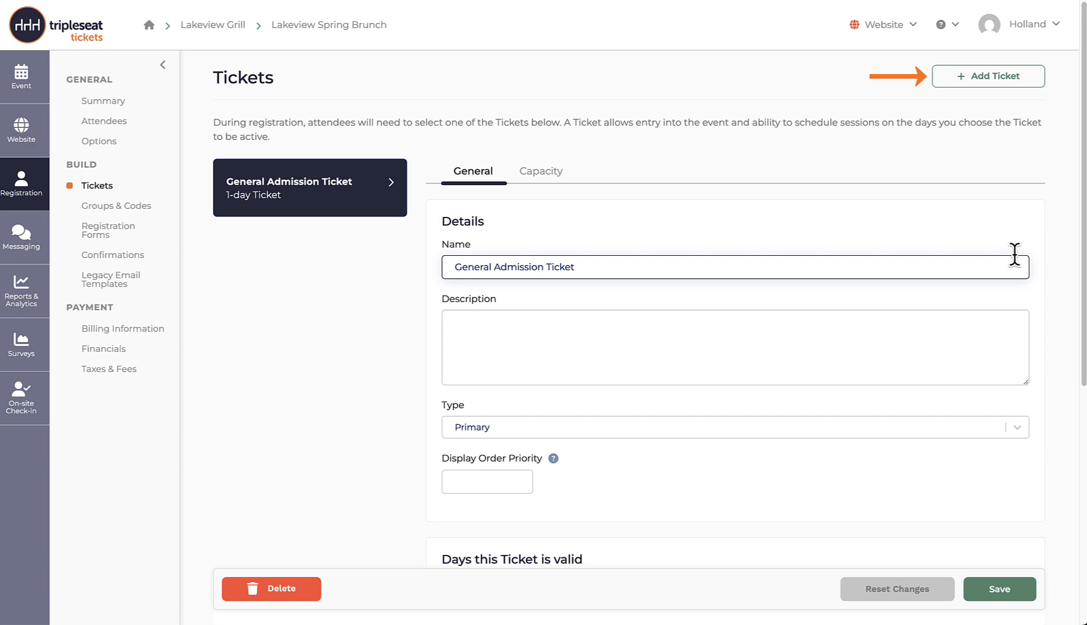
pyautogui.click(1003, 83)
pyautogui.click(530, 106)
pyautogui.write('Kid')
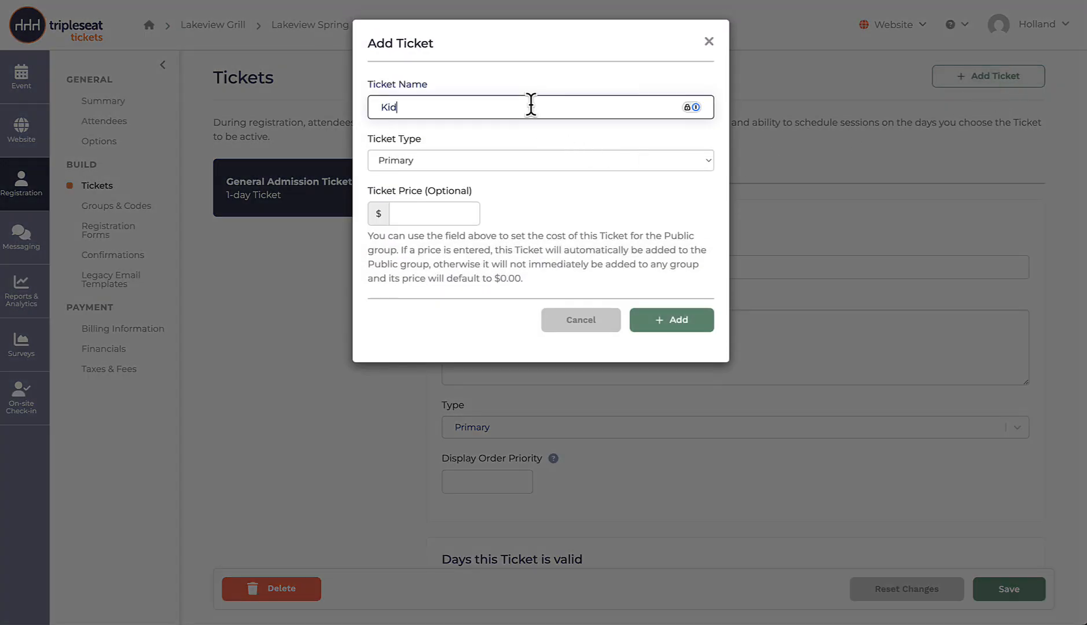
pyautogui.write('s General Admission Ticket')
pyautogui.click(467, 206)
pyautogui.write('15')
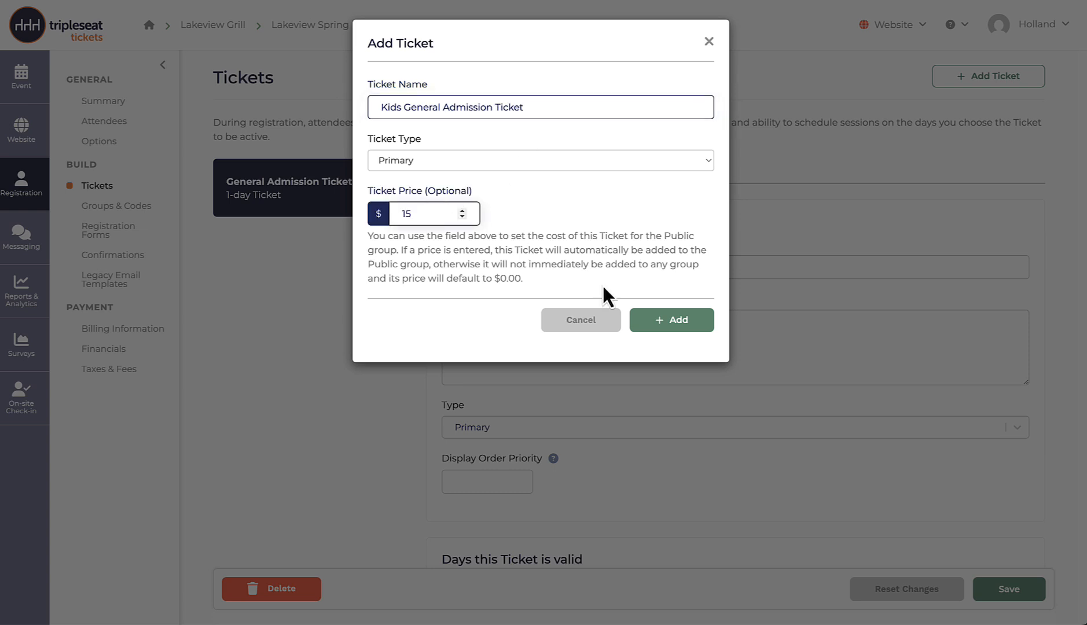
pyautogui.click(682, 322)
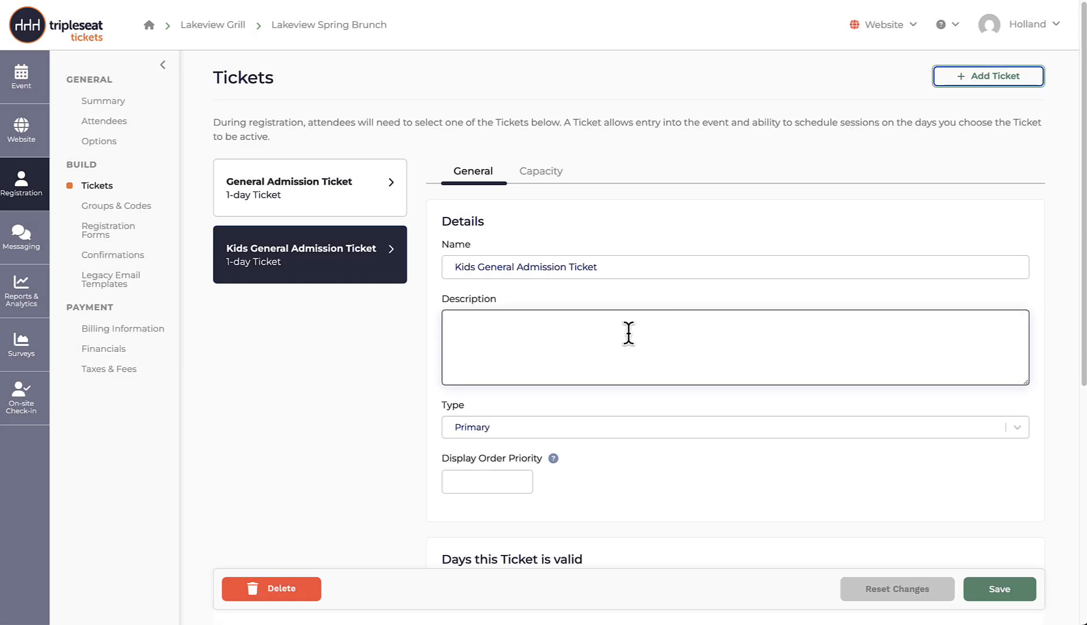
# Step: Describe the kids ticket as "Includes unlimited refill at the kids' juice bar!", review its valid days and pricing, and save it
pyautogui.click(628, 333)
pyautogui.write('Includes unlu')
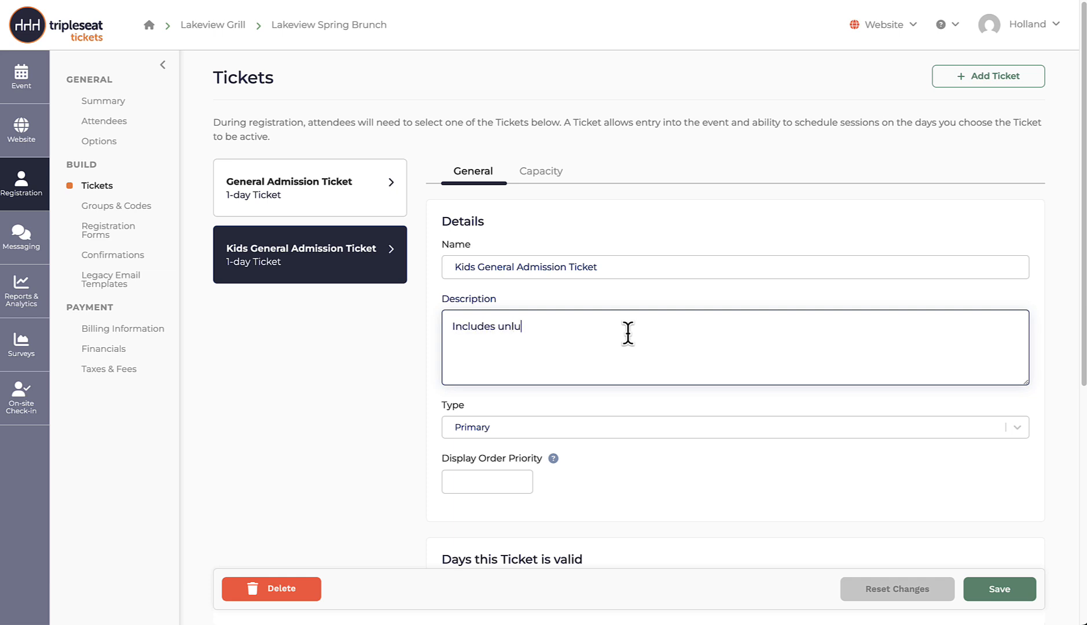
pyautogui.press('BackSpace')
pyautogui.write("imited refill at the kids' juice bar")
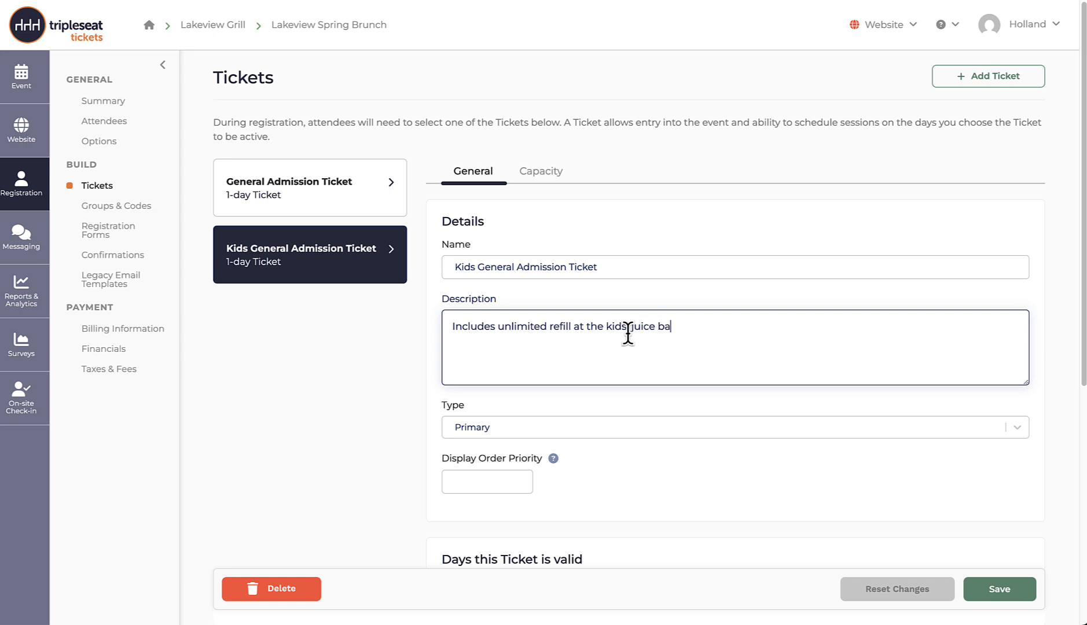
pyautogui.write('!')
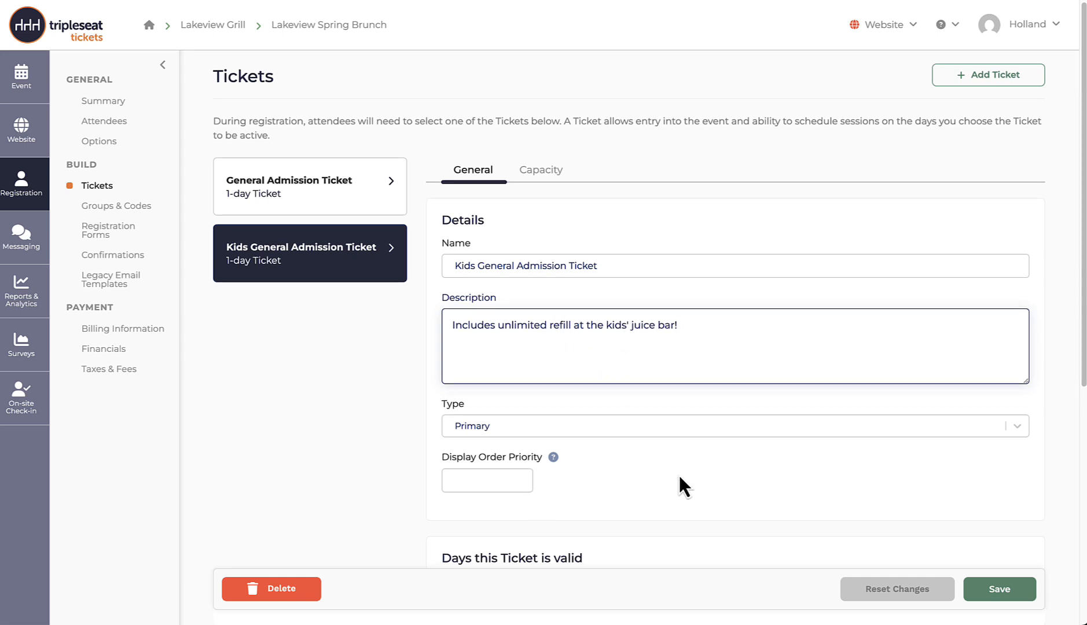
pyautogui.scroll(-1, 679, 479)
pyautogui.scroll(-6, 678, 476)
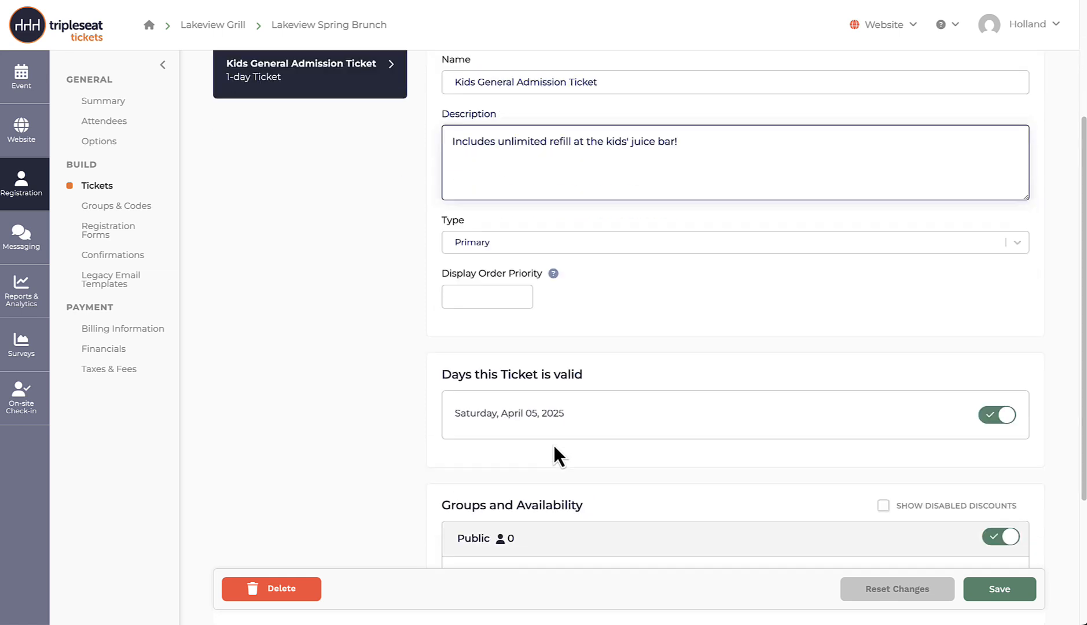
pyautogui.click(929, 453)
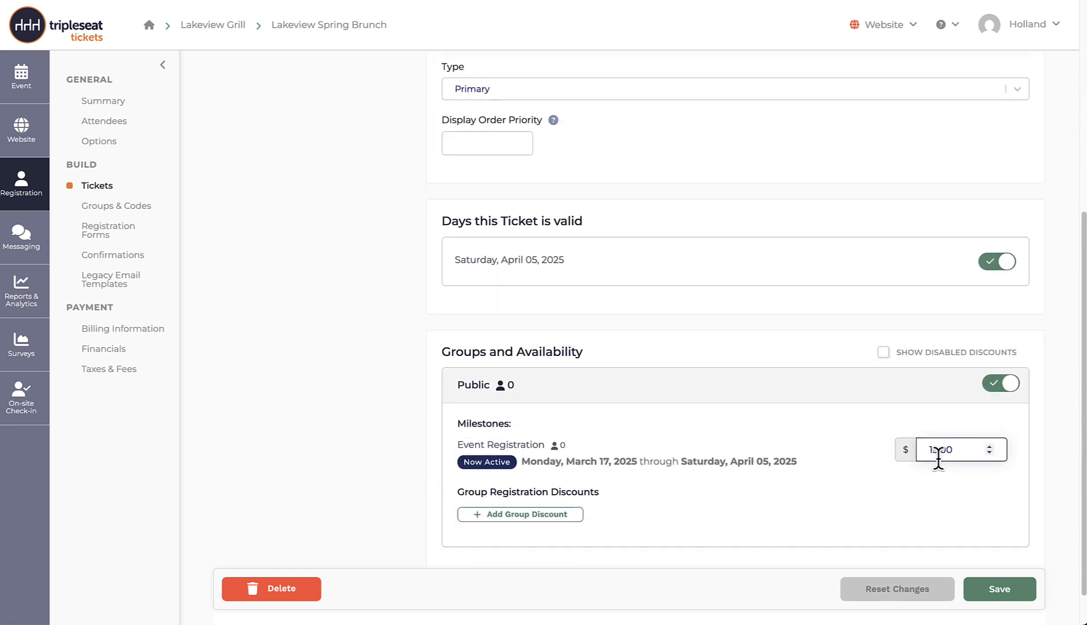
pyautogui.scroll(8, 965, 471)
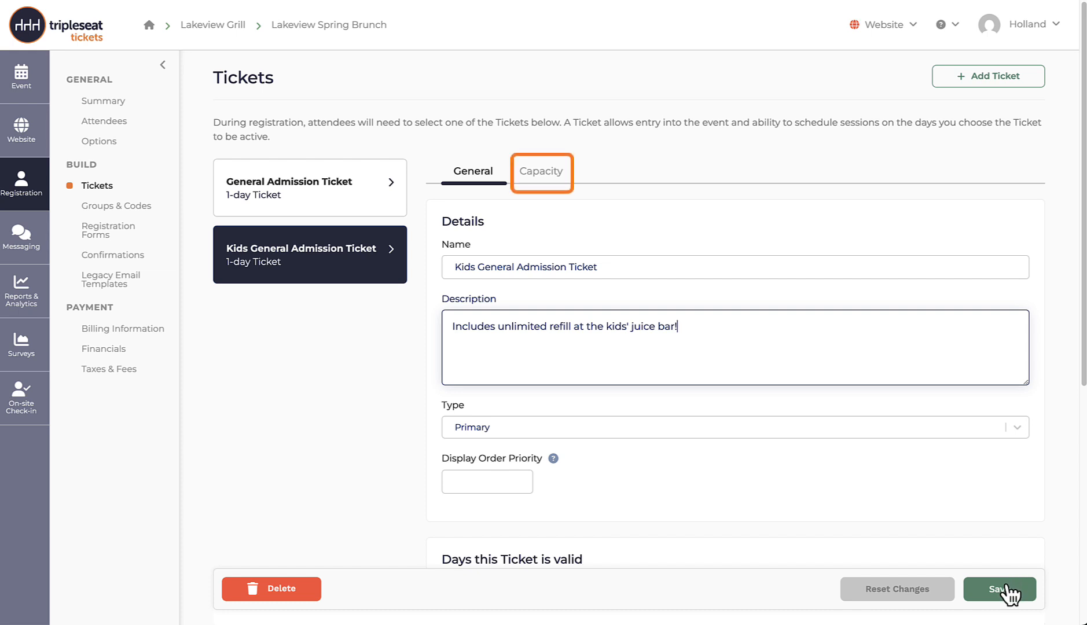
pyautogui.click(1008, 593)
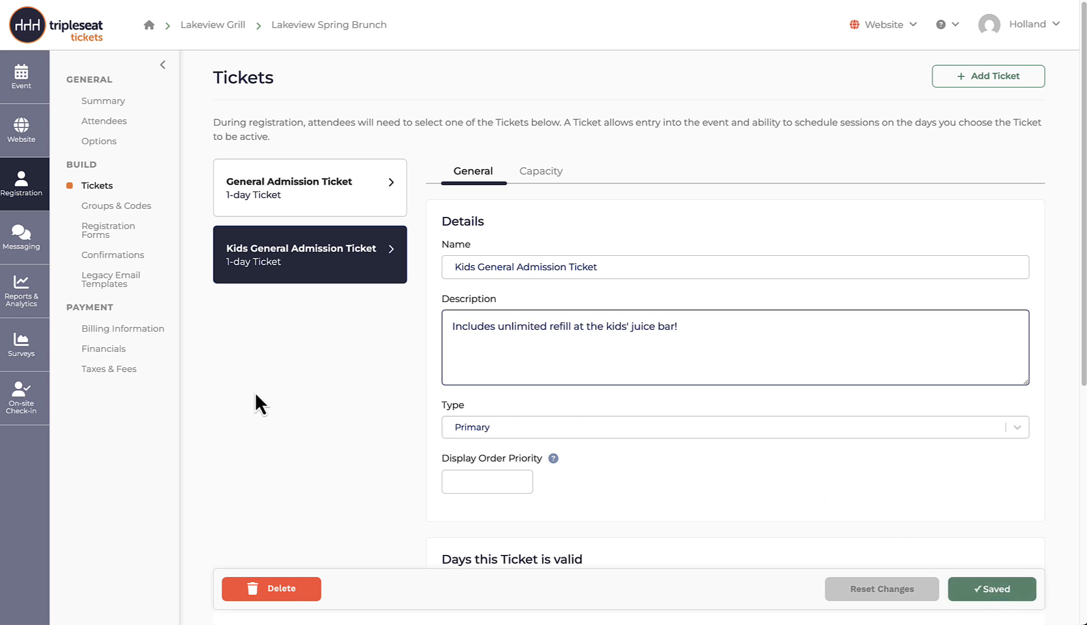
# Step: Enable the Event Fee and Sales Tax for the event in Taxes & Fees and save
pyautogui.click(118, 376)
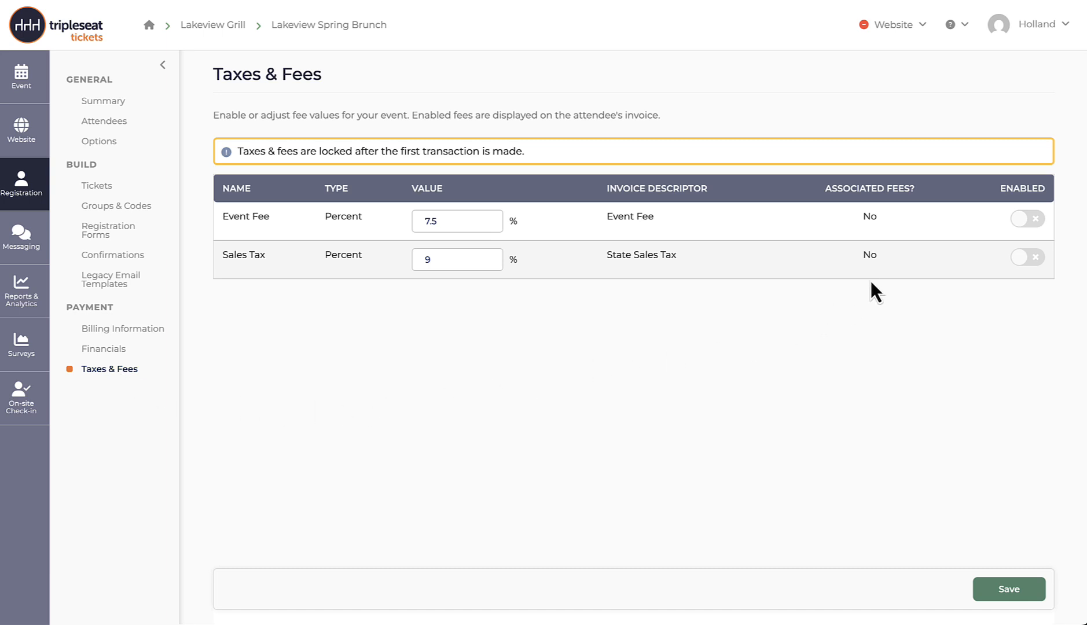
pyautogui.click(1028, 219)
pyautogui.click(1028, 257)
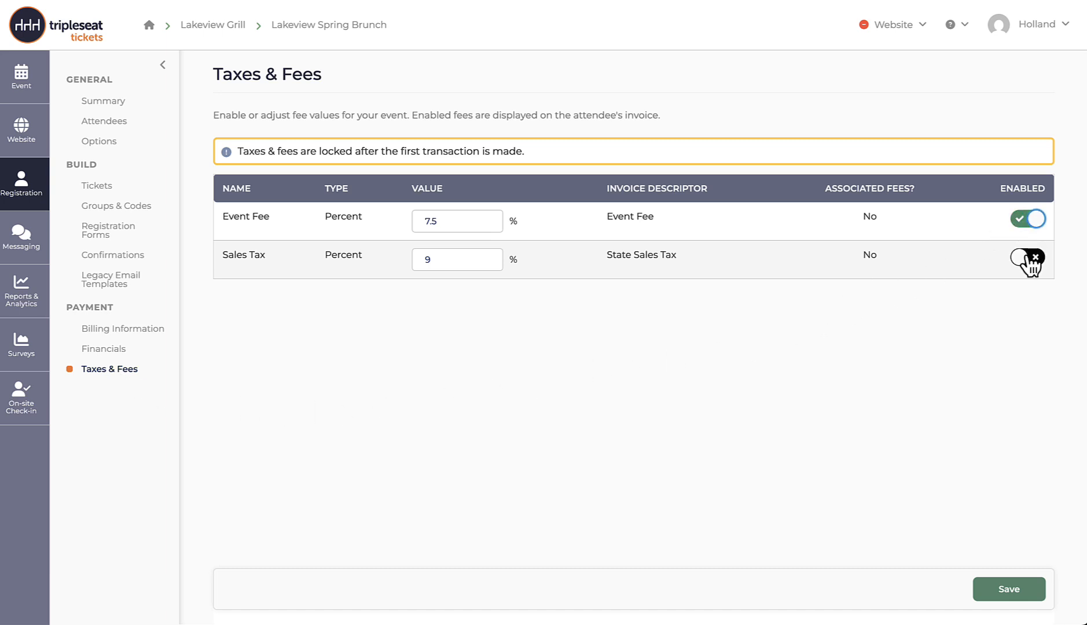
pyautogui.click(1029, 586)
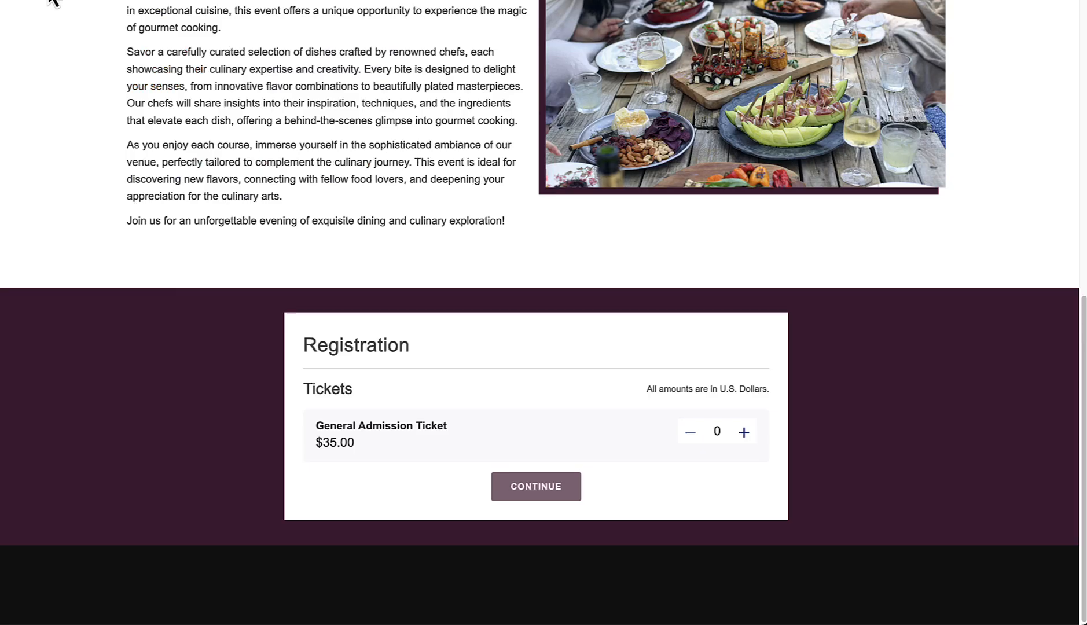
# Step: Reload the event website preview and check the tickets offered in its registration section
pyautogui.click(49, 0)
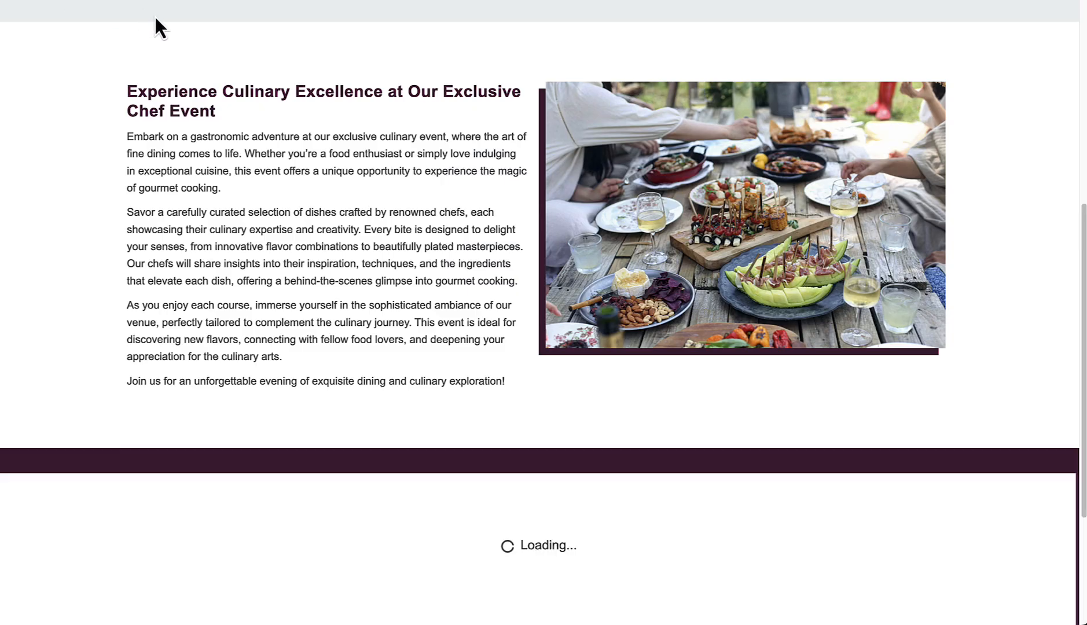
pyautogui.scroll(-4, 442, 252)
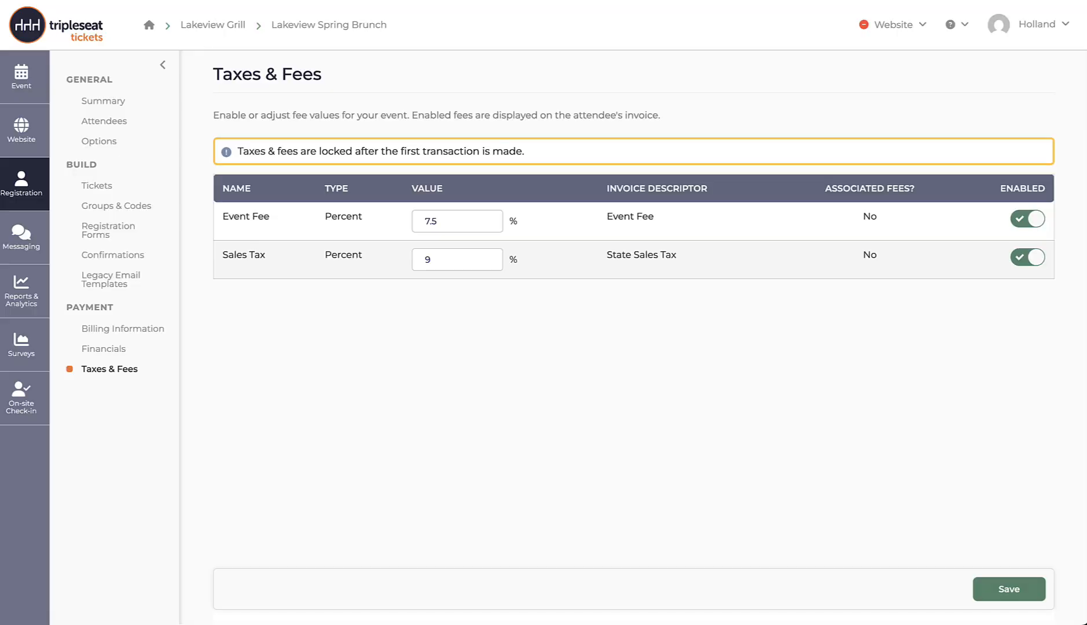
# Step: Review the General Admission Ticket's details, valid days, and groups and availability pricing
pyautogui.click(137, 219)
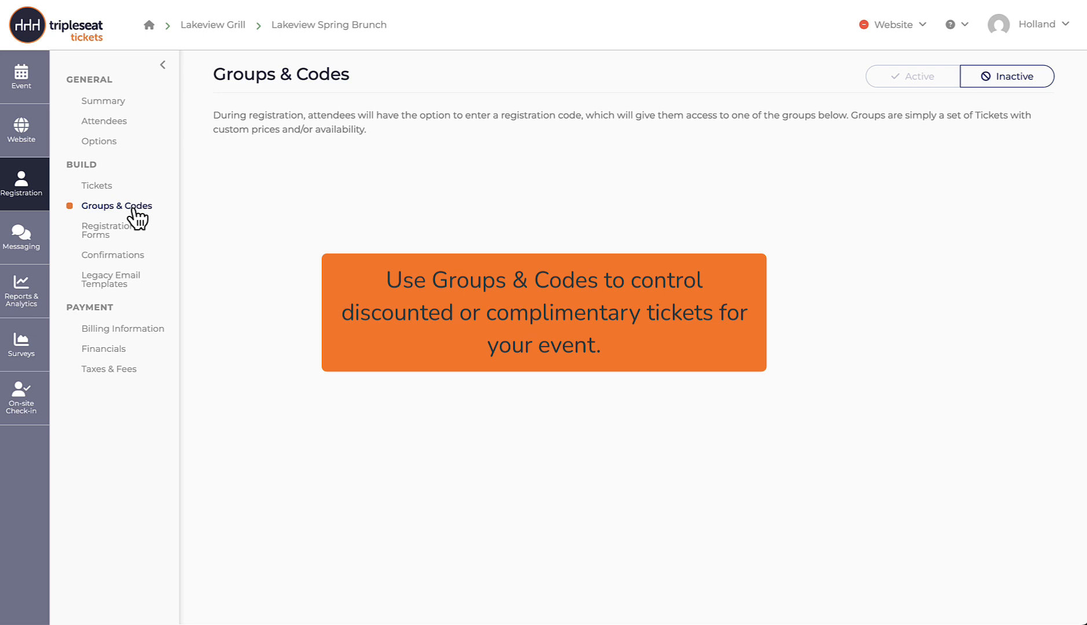
pyautogui.click(123, 187)
pyautogui.scroll(-2, 549, 356)
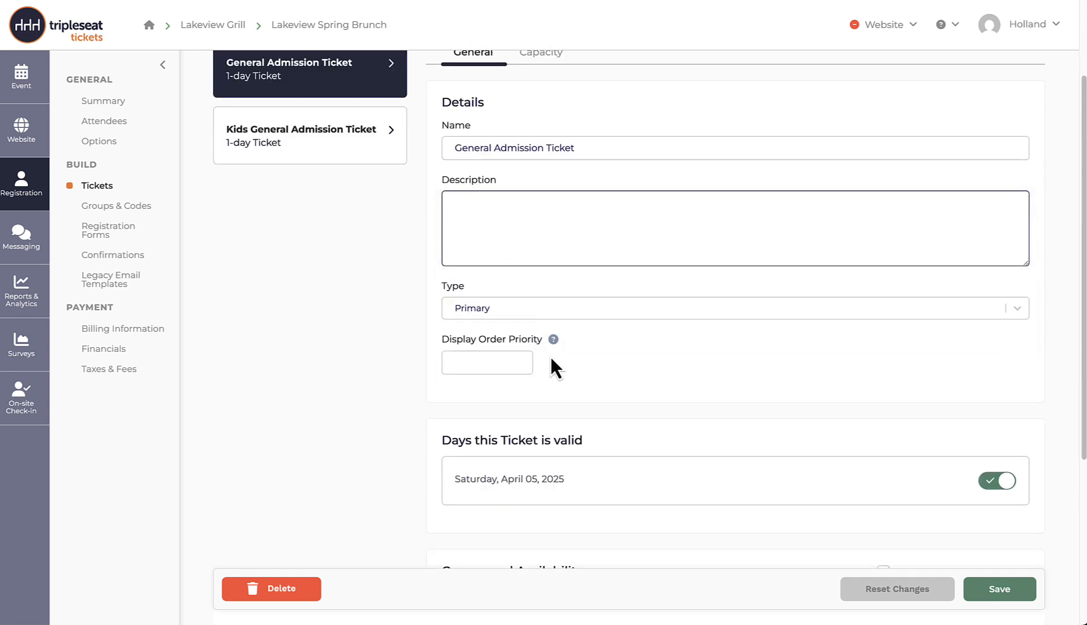
pyautogui.scroll(-4, 550, 356)
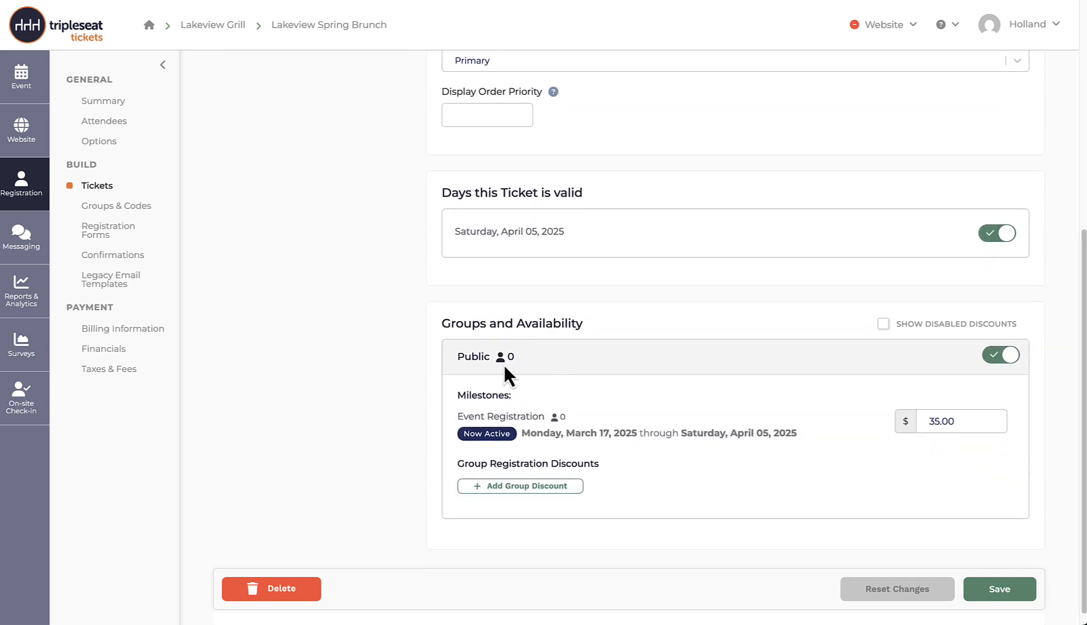
# Step: Activate Groups & Codes for the event and add a registration group named VIP
pyautogui.click(129, 219)
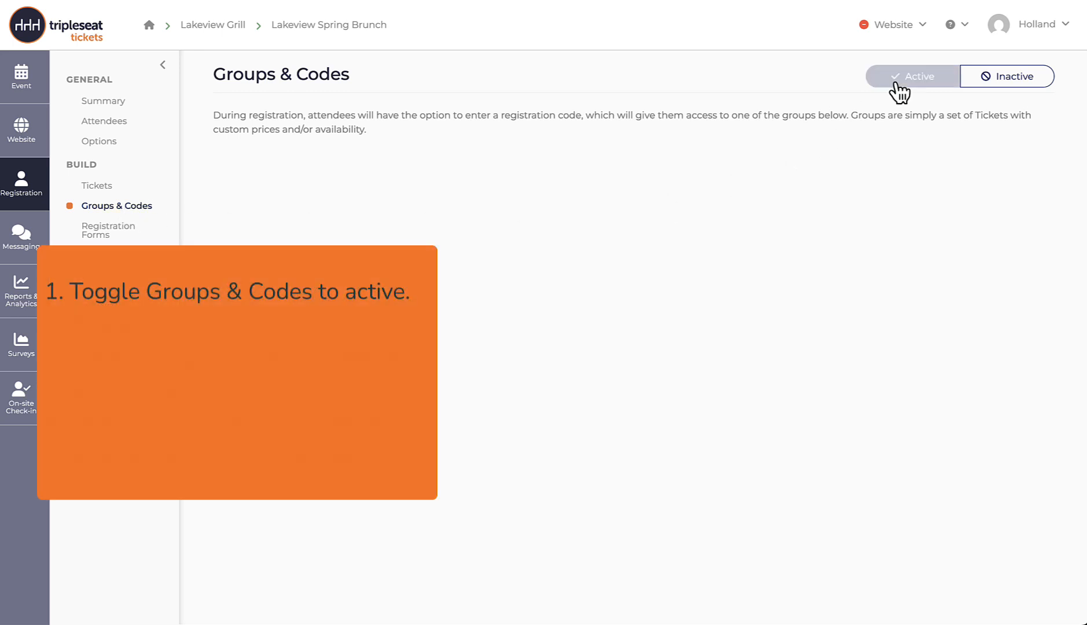
pyautogui.click(896, 84)
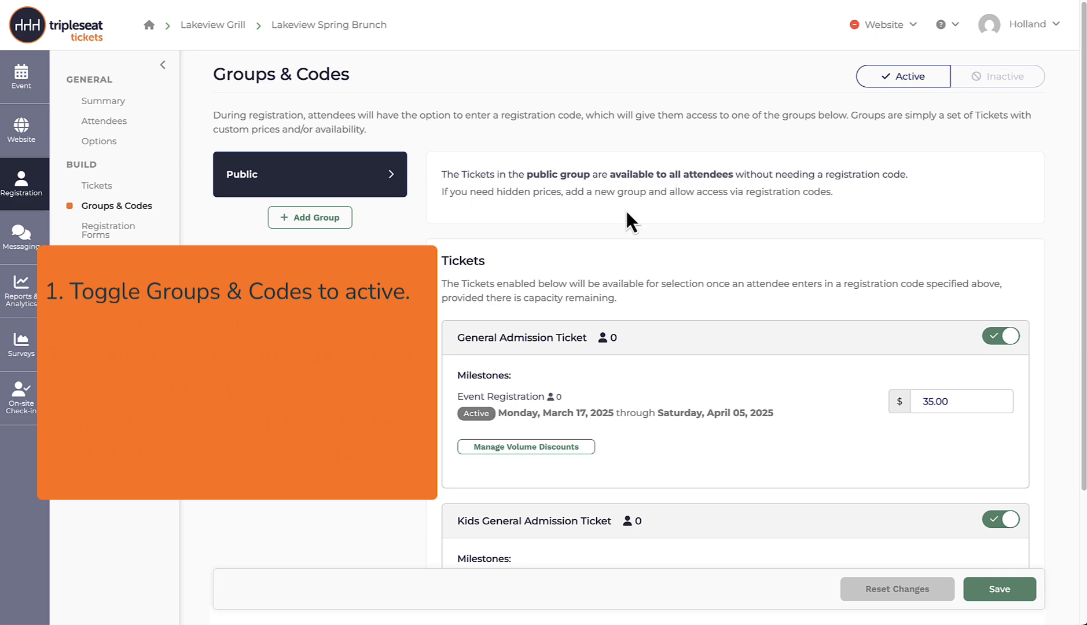
pyautogui.click(336, 225)
pyautogui.click(446, 108)
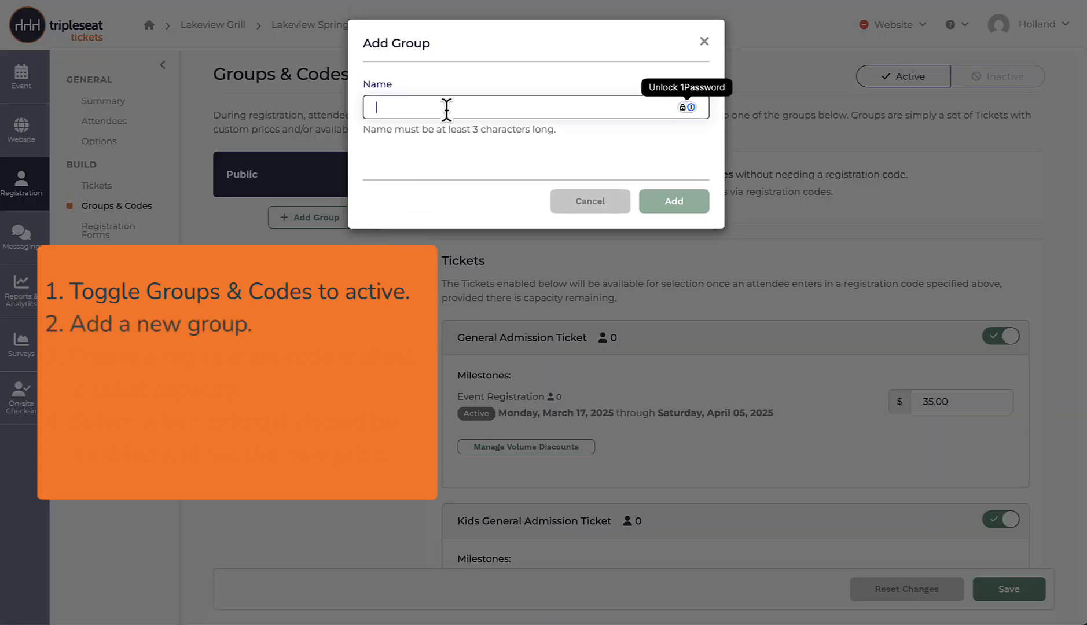
pyautogui.write('VIP')
pyautogui.click(695, 204)
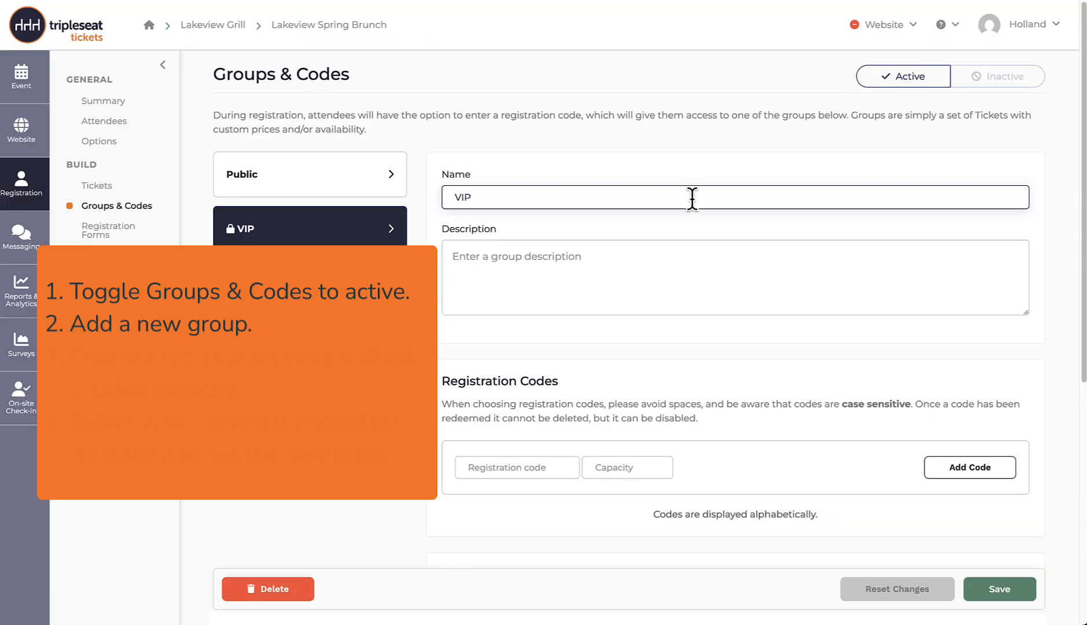
# Step: Add the registration code VIPBrunch with a capacity of 20 to the VIP group
pyautogui.scroll(-1, 643, 387)
pyautogui.click(531, 411)
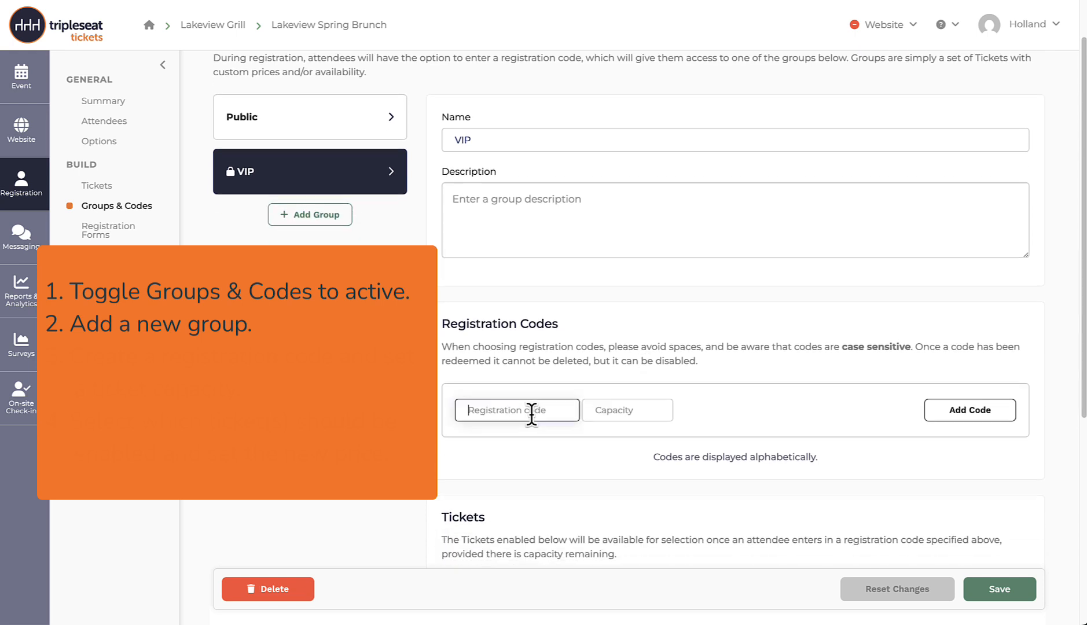
pyautogui.write('VIPBrunch')
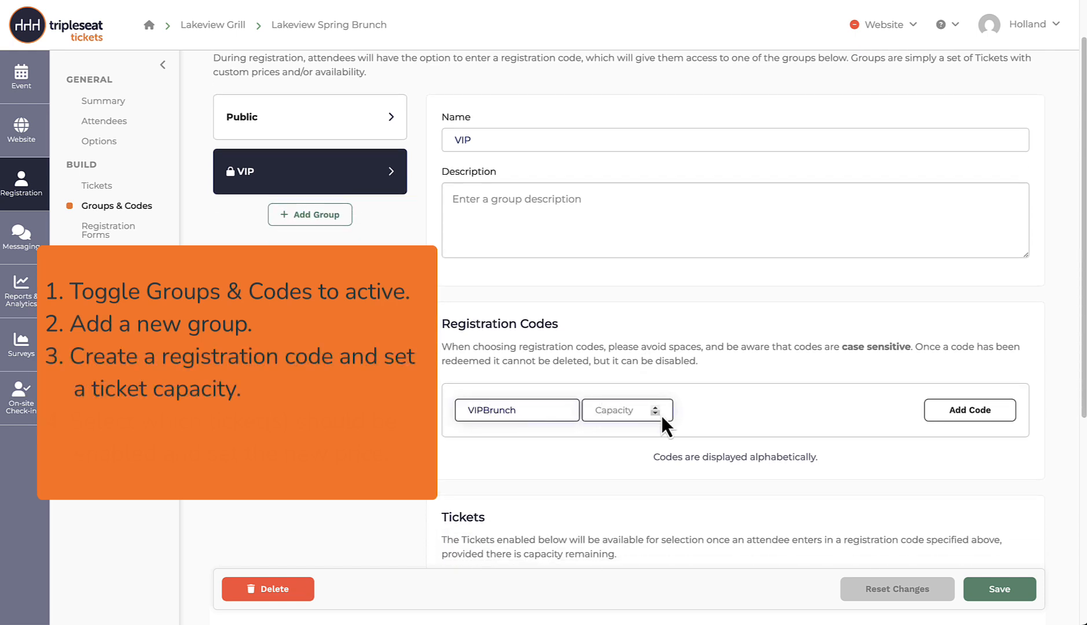
pyautogui.click(643, 409)
pyautogui.write('20')
pyautogui.click(963, 410)
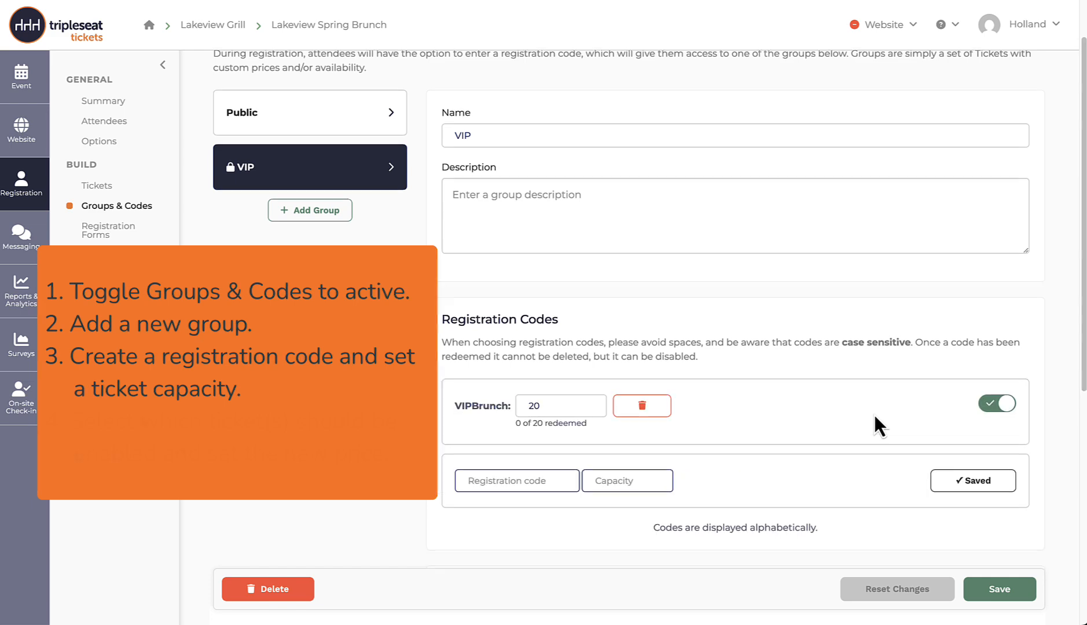
# Step: Enable the General Admission Ticket for the VIP group at a price of $18 and save the group
pyautogui.scroll(-4, 873, 413)
pyautogui.scroll(-2, 873, 413)
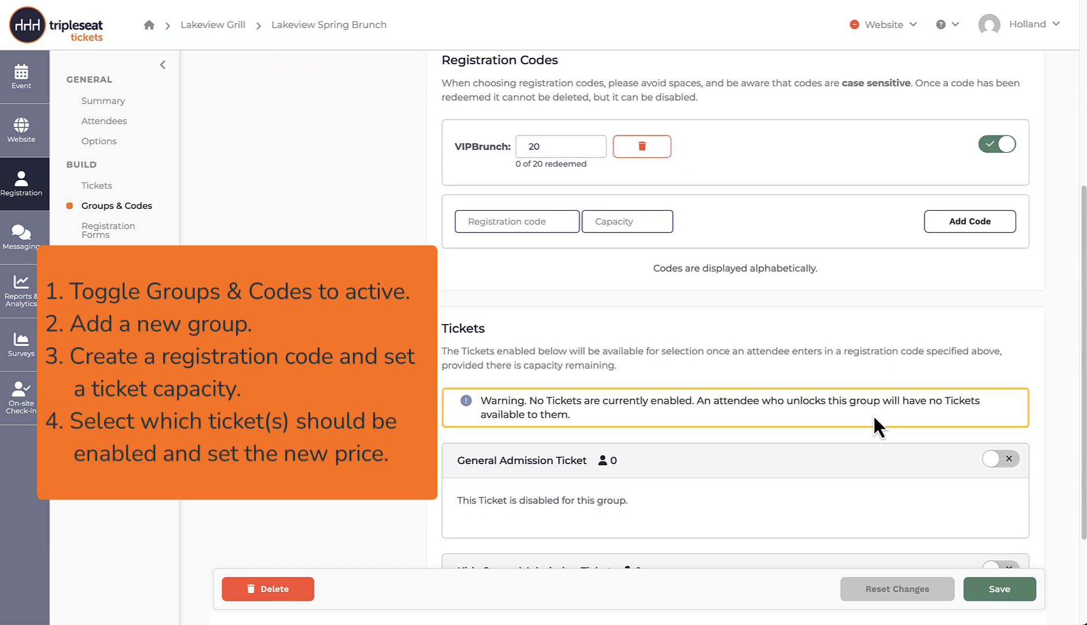
pyautogui.click(996, 402)
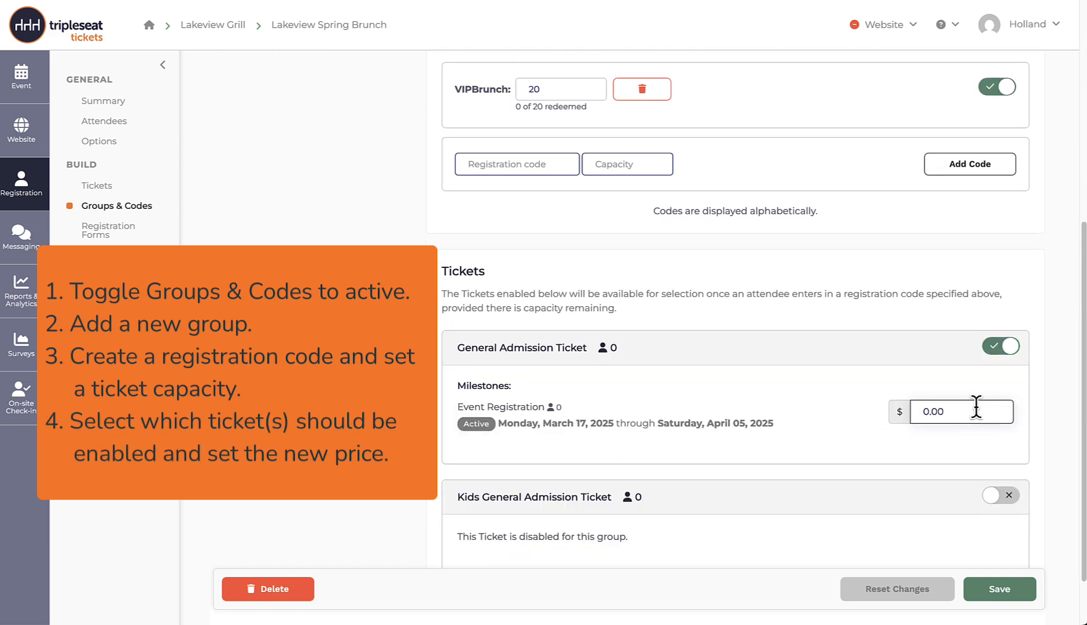
pyautogui.click(926, 411)
pyautogui.moveTo(924, 411); pyautogui.dragTo(930, 412)
pyautogui.scroll(-1, 941, 496)
pyautogui.click(1002, 589)
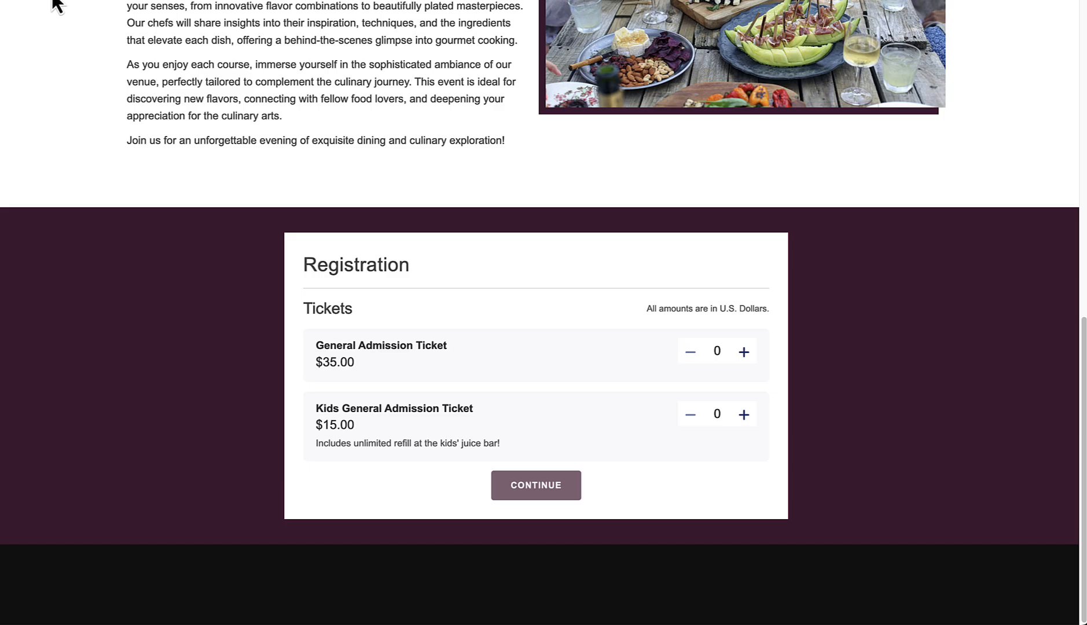
# Step: Reload the event website preview and apply the registration code VIPBrunch in its registration section
pyautogui.click(53, 1)
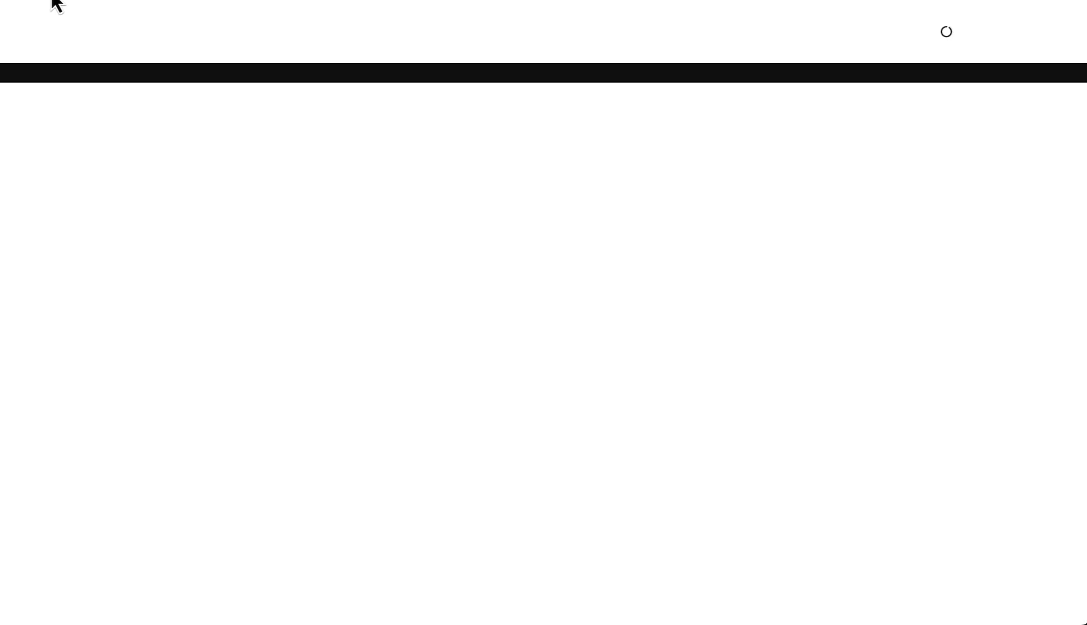
pyautogui.scroll(-2, 725, 389)
pyautogui.scroll(-2, 726, 394)
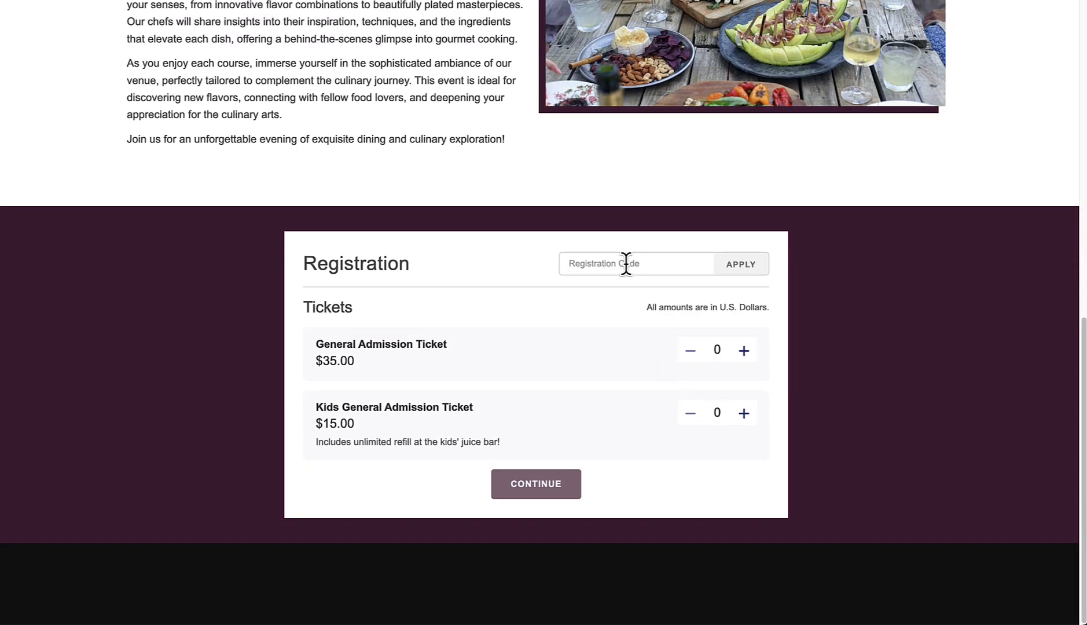
pyautogui.click(626, 264)
pyautogui.write('VI')
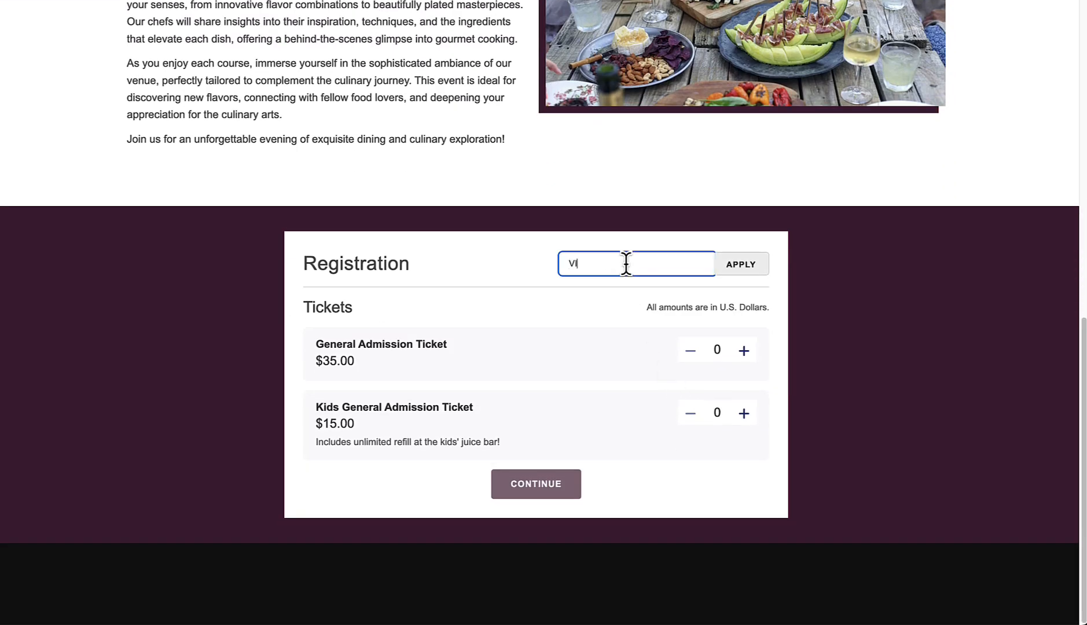
pyautogui.write('PBrunch')
pyautogui.click(741, 264)
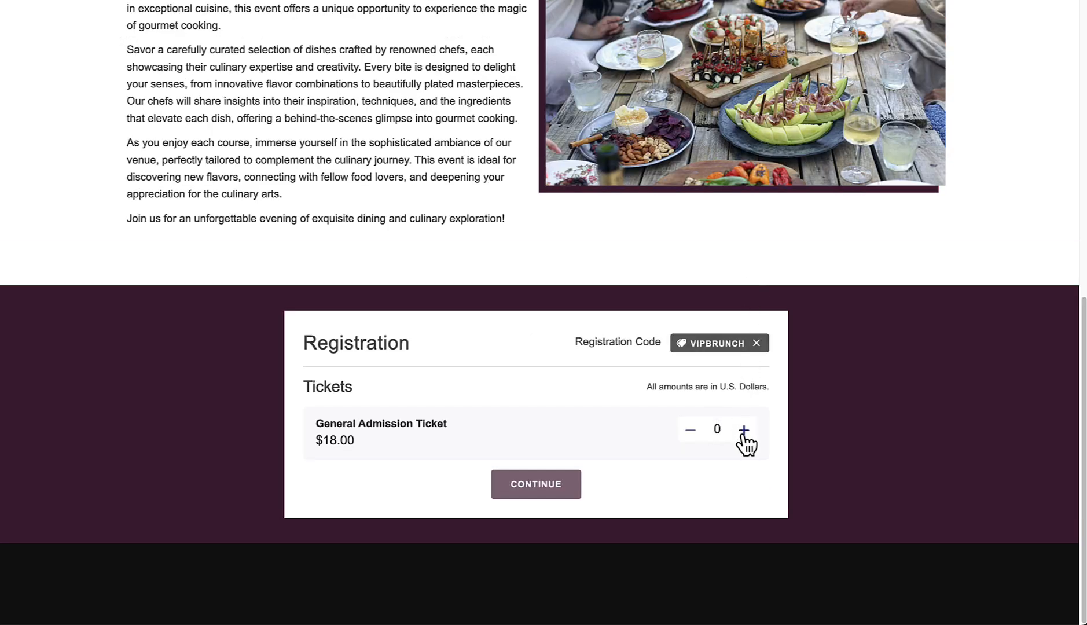
# Step: Choose two discounted General Admission Tickets in the preview and continue to examine the attendee profile form
pyautogui.click(745, 431)
pyautogui.click(745, 431)
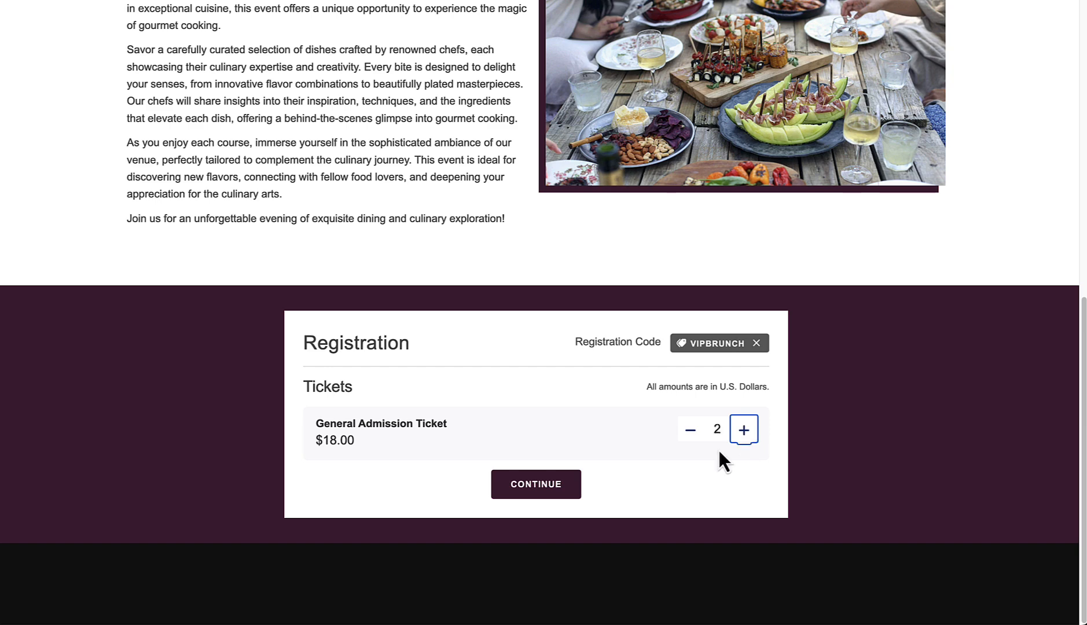
pyautogui.click(543, 487)
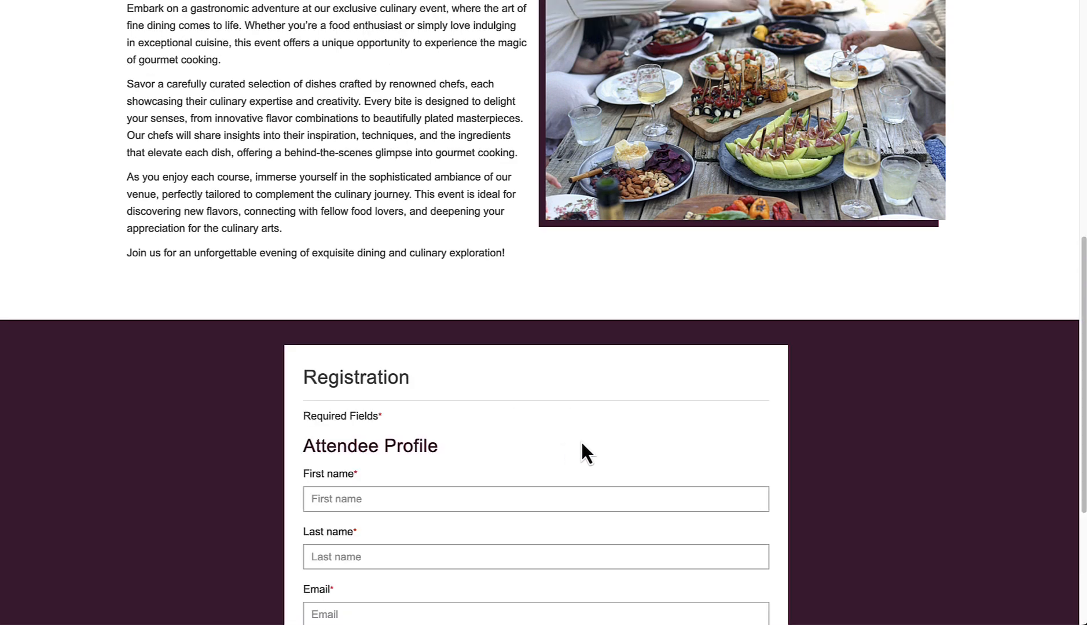
pyautogui.scroll(-3, 581, 440)
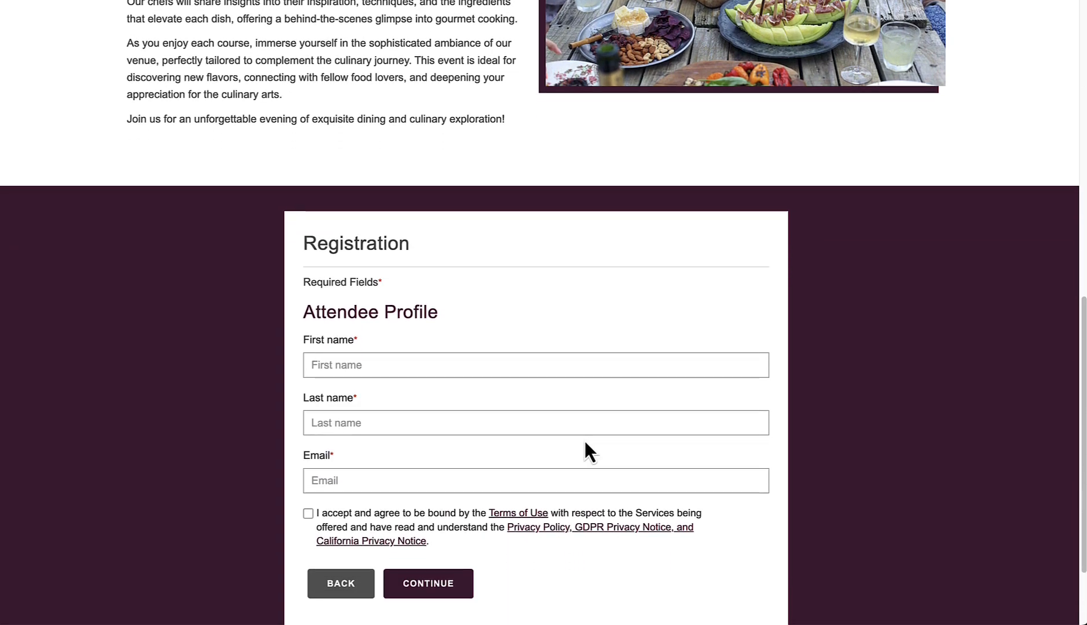
pyautogui.scroll(-2, 584, 440)
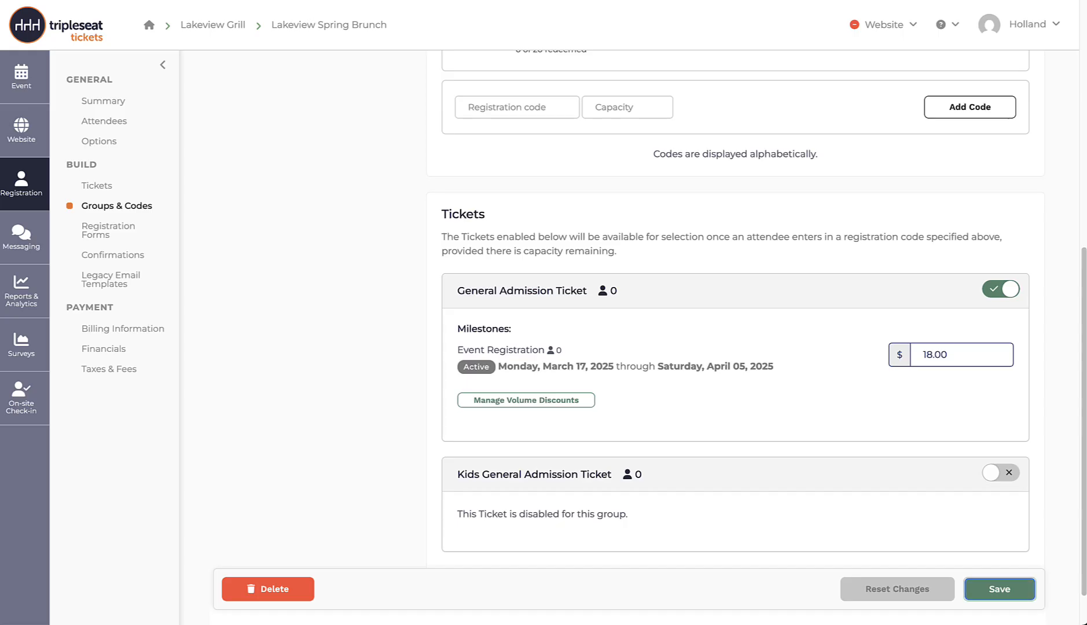
# Step: Examine the default registration form and the Inputs, Select/Options and Display components available for it
pyautogui.click(109, 230)
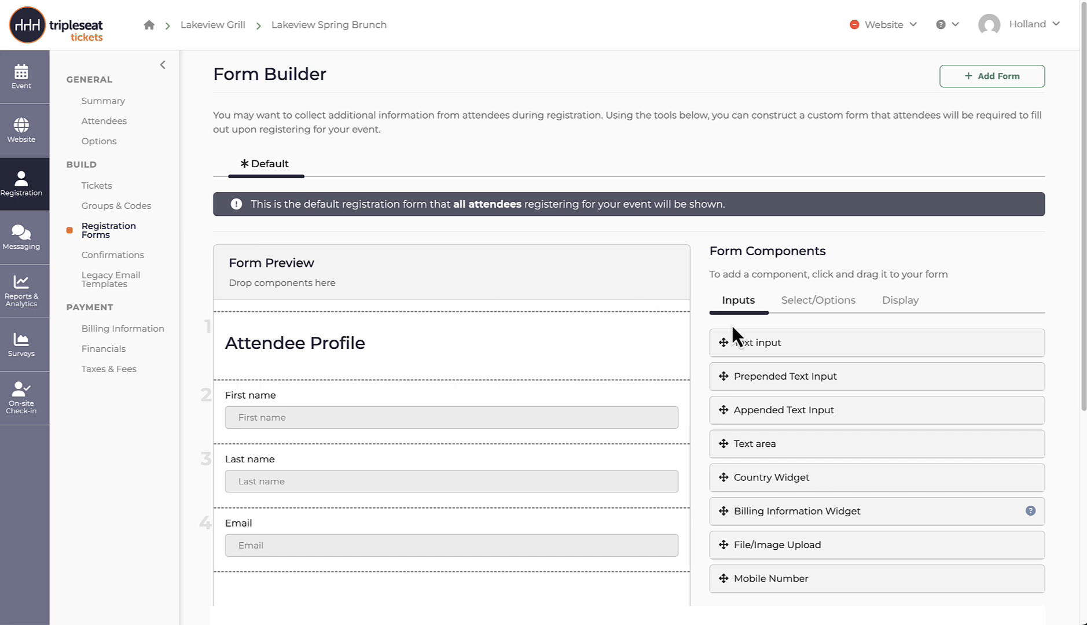
pyautogui.scroll(-3, 738, 342)
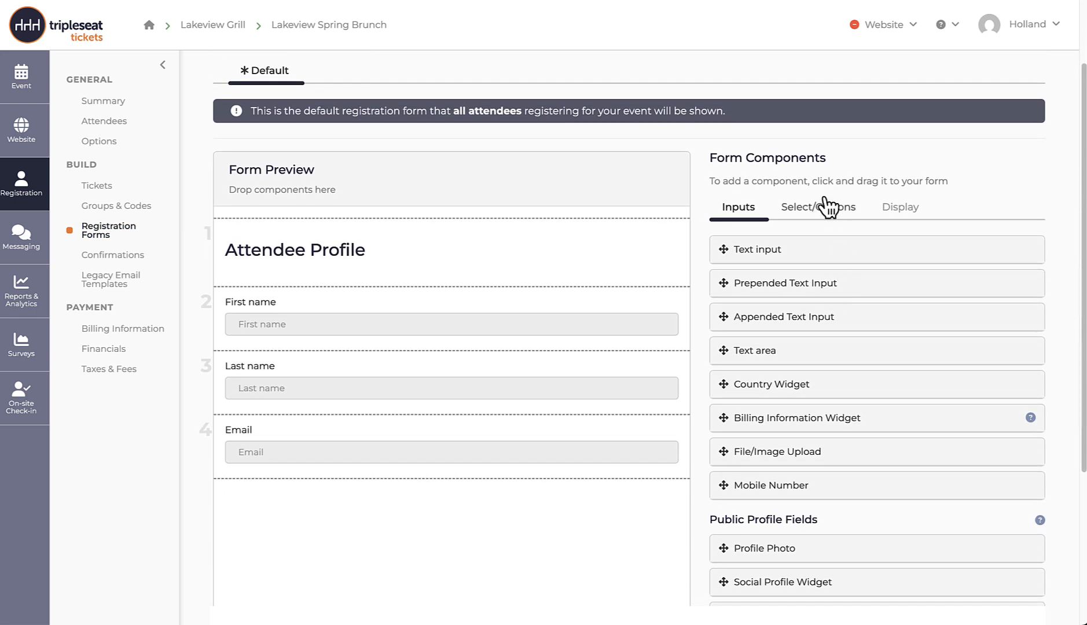
pyautogui.click(826, 203)
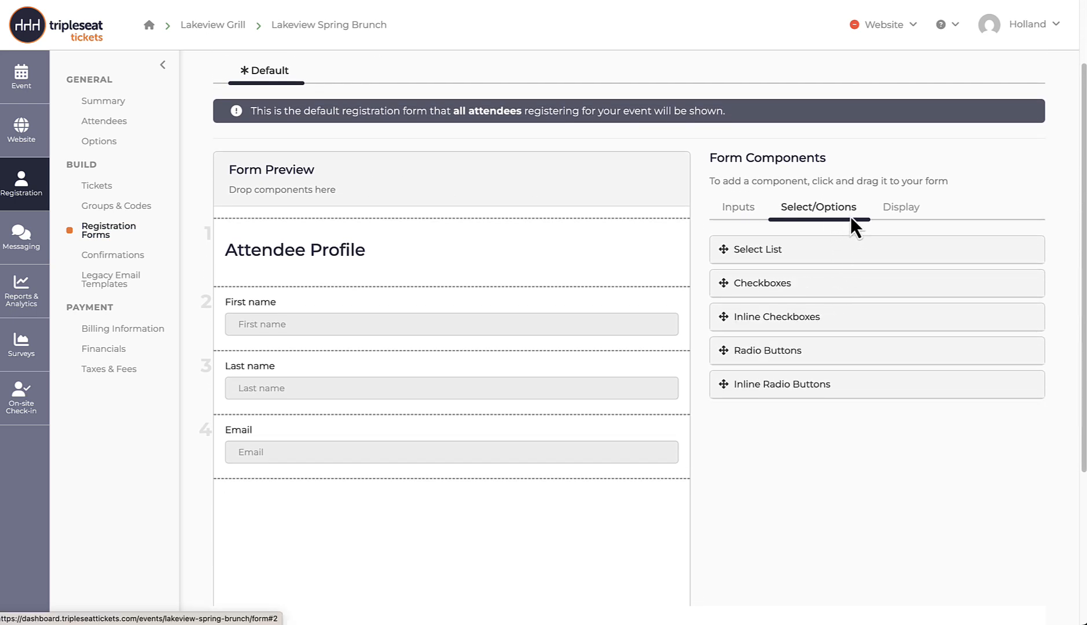
pyautogui.click(891, 206)
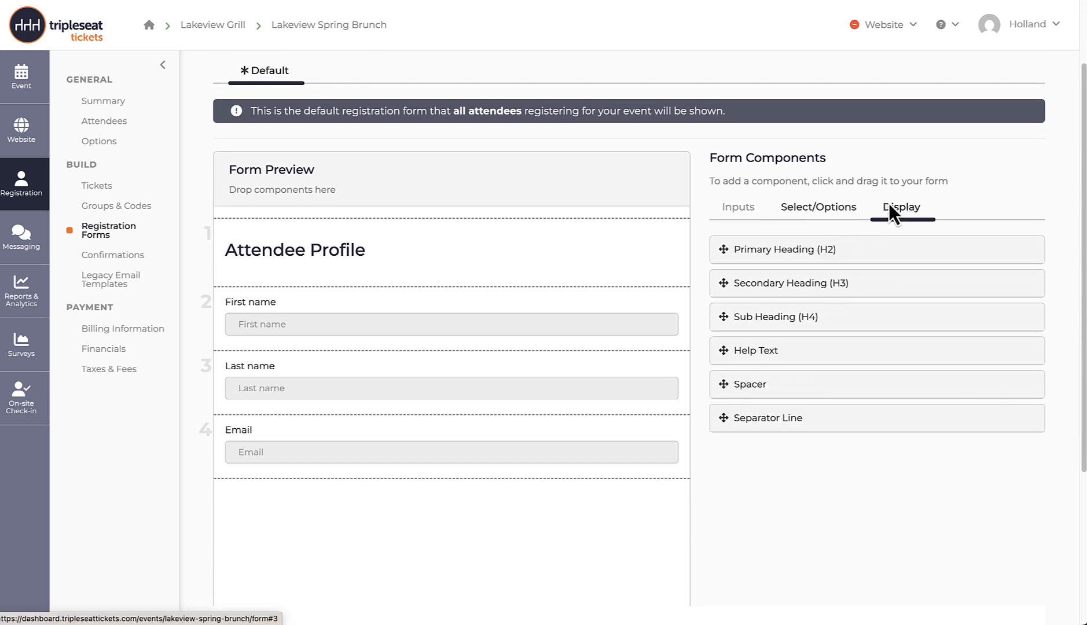
pyautogui.click(832, 219)
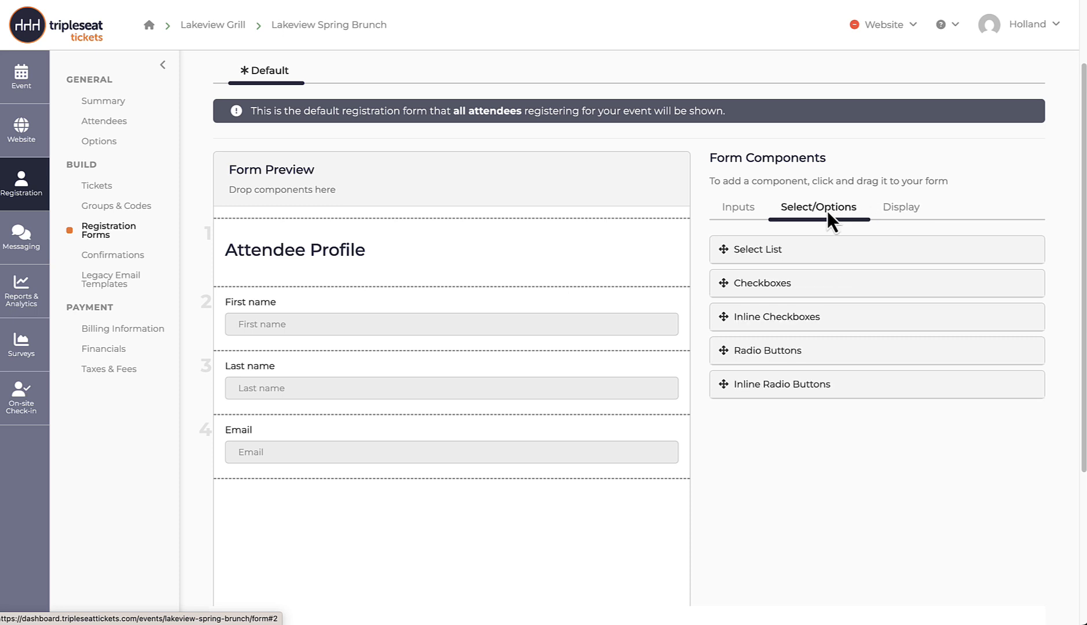
pyautogui.scroll(2, 823, 213)
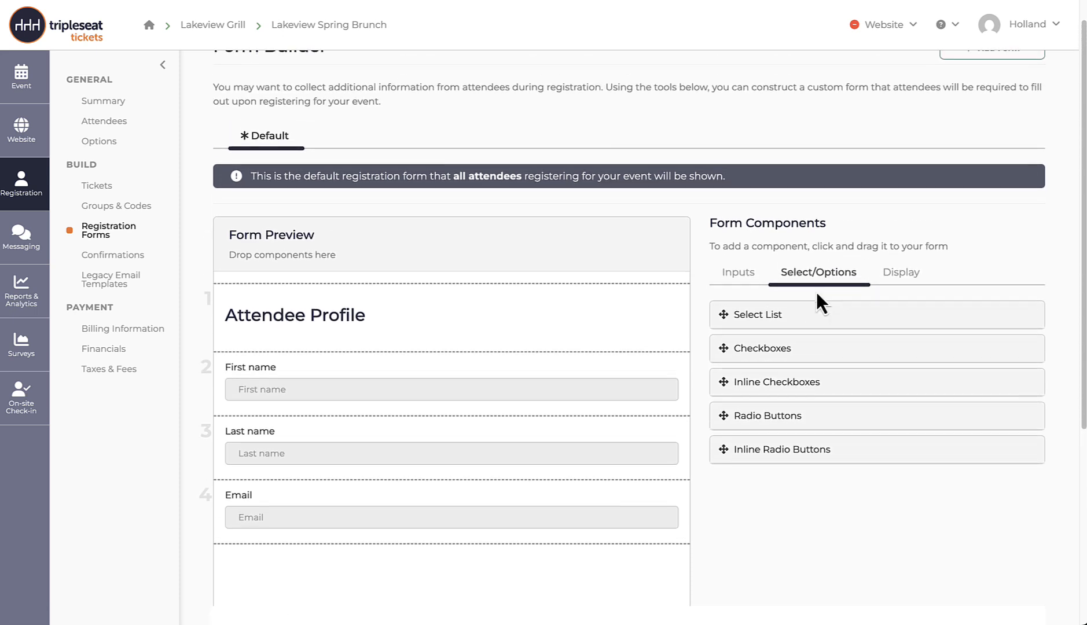
pyautogui.scroll(1, 818, 297)
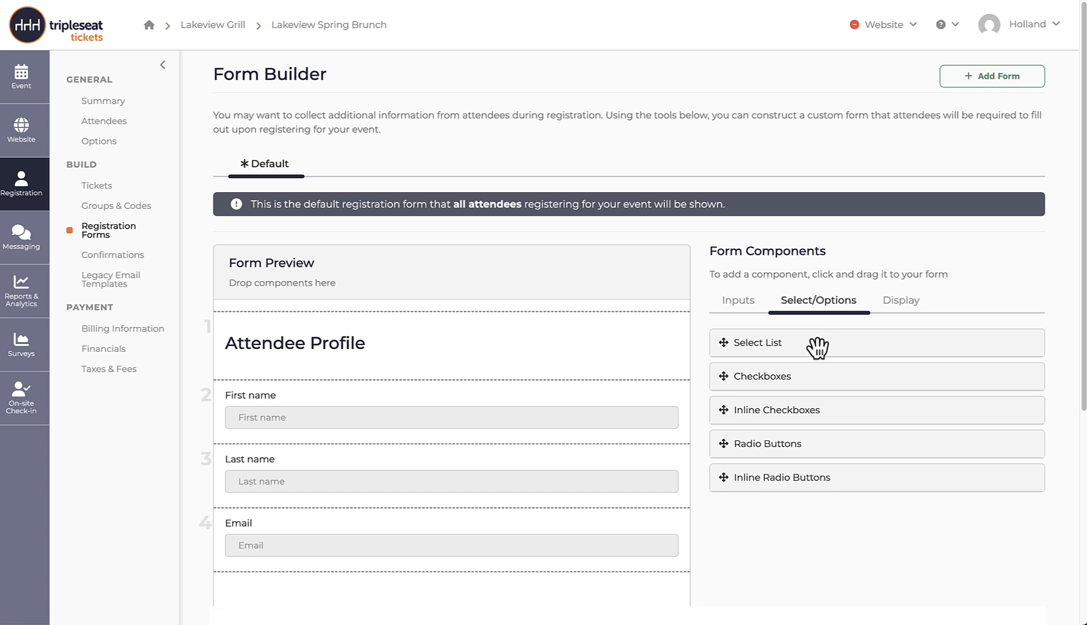
# Step: Add a Checkboxes component below the Email field, labeled "Please note if you have any of the following restrictions:"
pyautogui.scroll(-1, 816, 370)
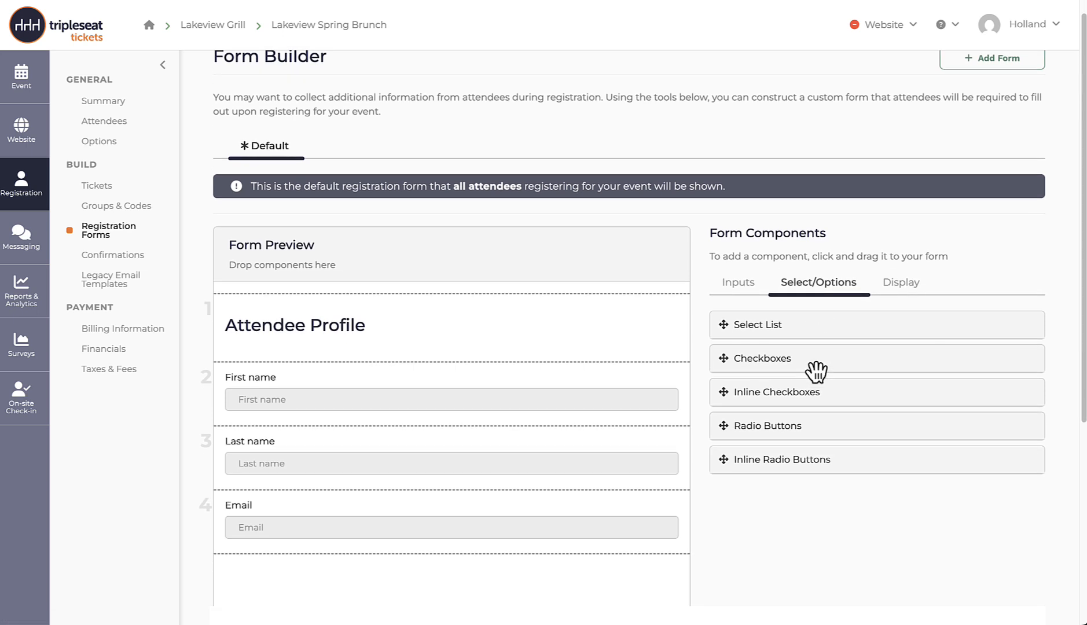
pyautogui.scroll(-1, 814, 373)
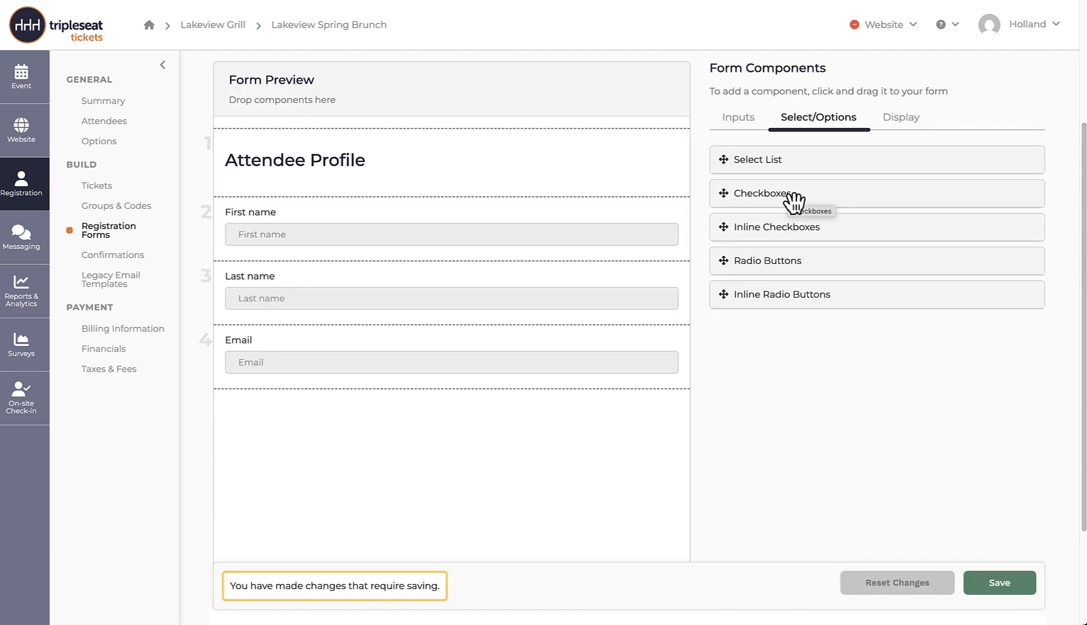
pyautogui.moveTo(794, 201); pyautogui.dragTo(350, 438)
pyautogui.click(261, 404)
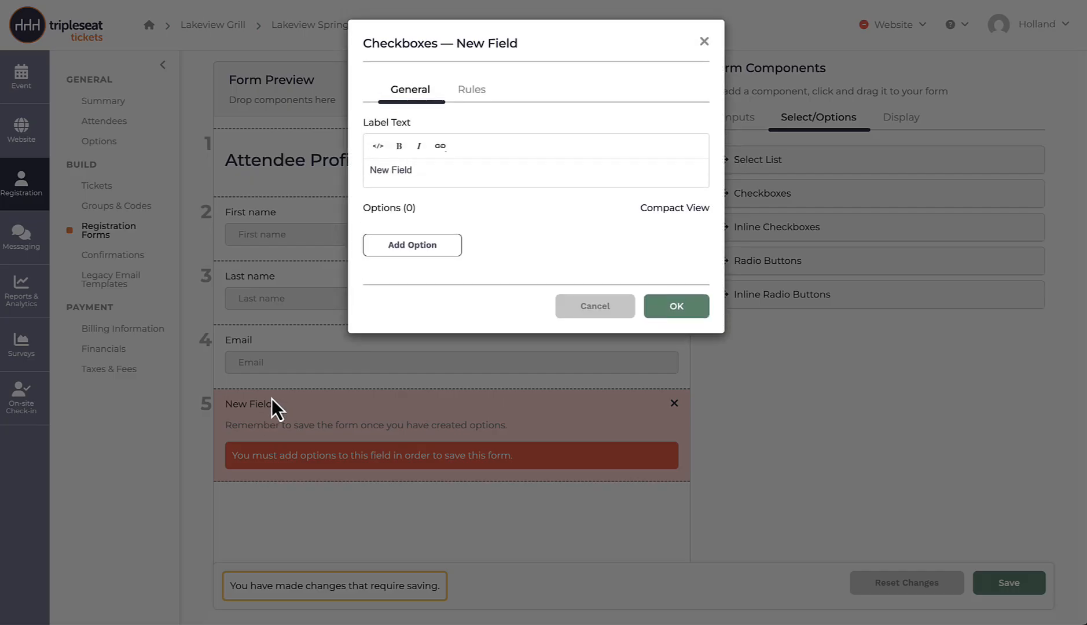
pyautogui.tripleClick(370, 170)
pyautogui.write('Please note if you have an')
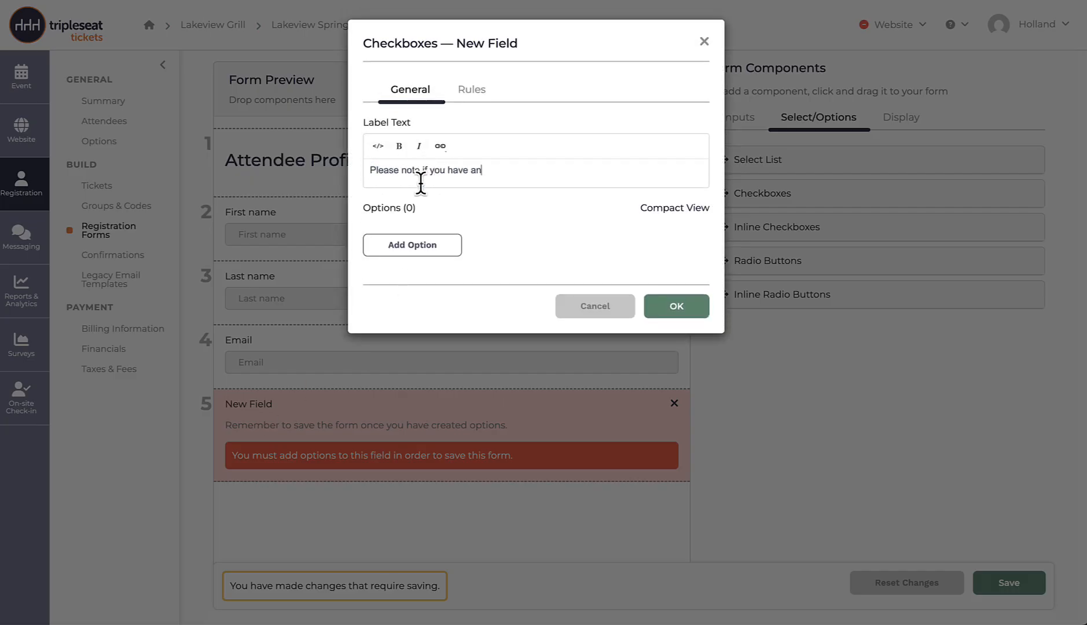
pyautogui.write('y of the following restrictions:')
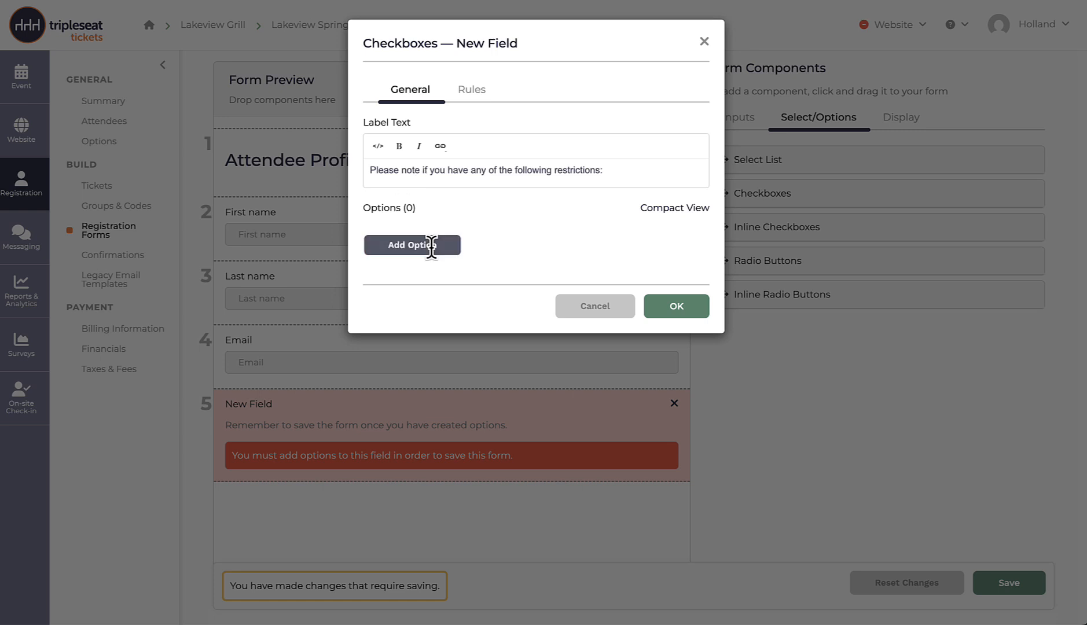
# Step: Add the options Gluten Free, Vegan/Dairy Free and Vegetarian to the restrictions checkboxes field
pyautogui.click(429, 245)
pyautogui.write('Gluten Free')
pyautogui.click(418, 282)
pyautogui.click(417, 282)
pyautogui.write('Vegan/Dairy Free')
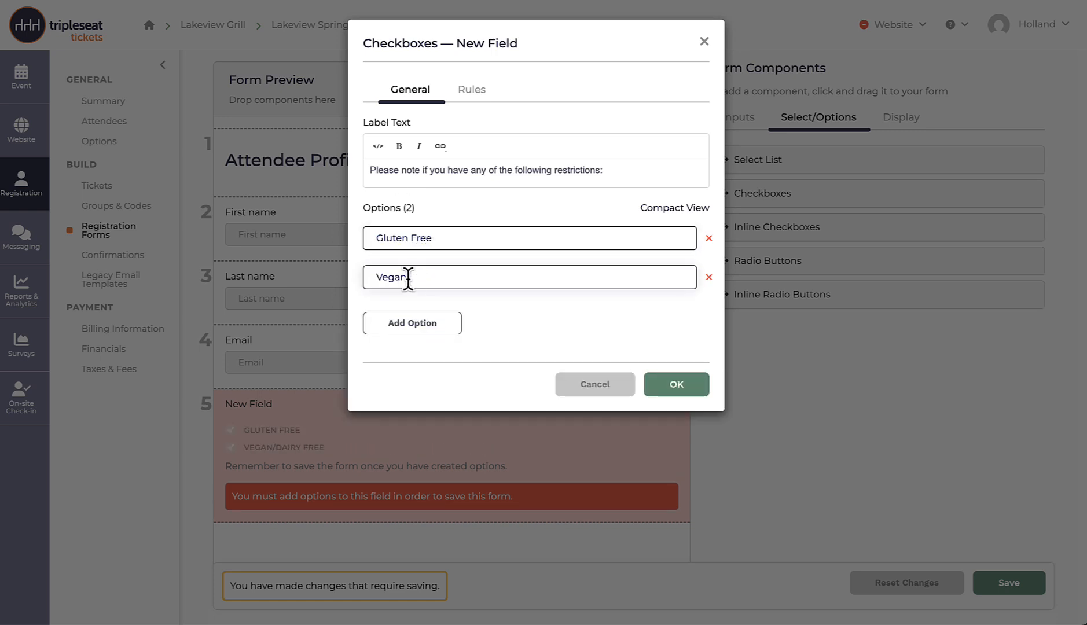
pyautogui.click(408, 322)
pyautogui.click(407, 317)
pyautogui.write('Vegetarian')
# Step: Add the options Pescatarian and None to the restrictions checkboxes field and save the registration form
pyautogui.click(412, 362)
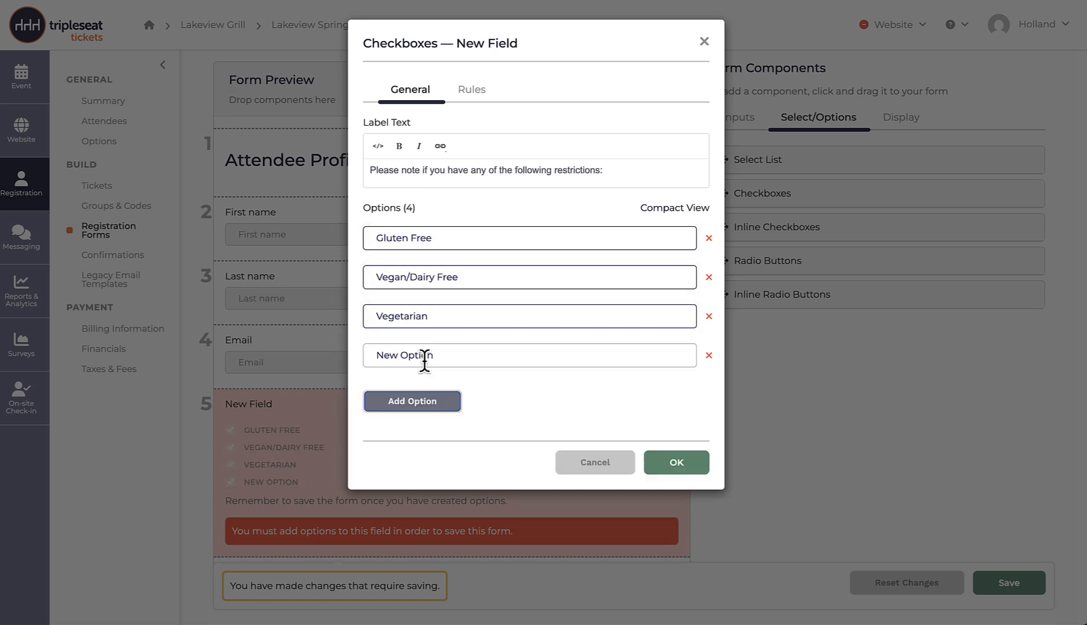
pyautogui.click(420, 354)
pyautogui.write('Pescatarian')
pyautogui.click(429, 401)
pyautogui.click(444, 410)
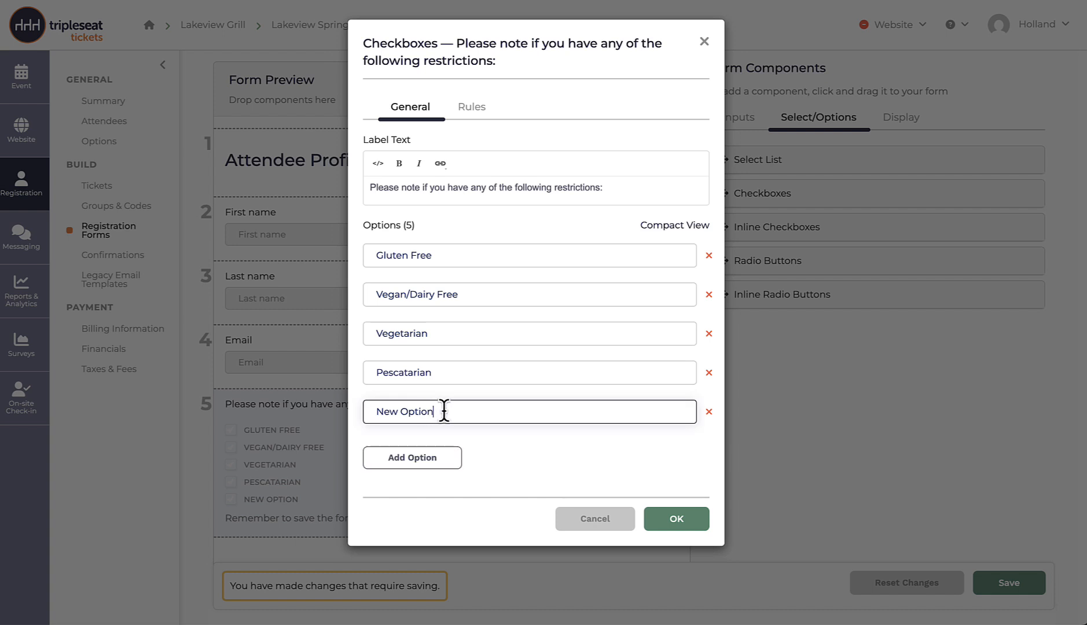
pyautogui.hotkey('ctrl', 'a')
pyautogui.write('None')
pyautogui.click(661, 518)
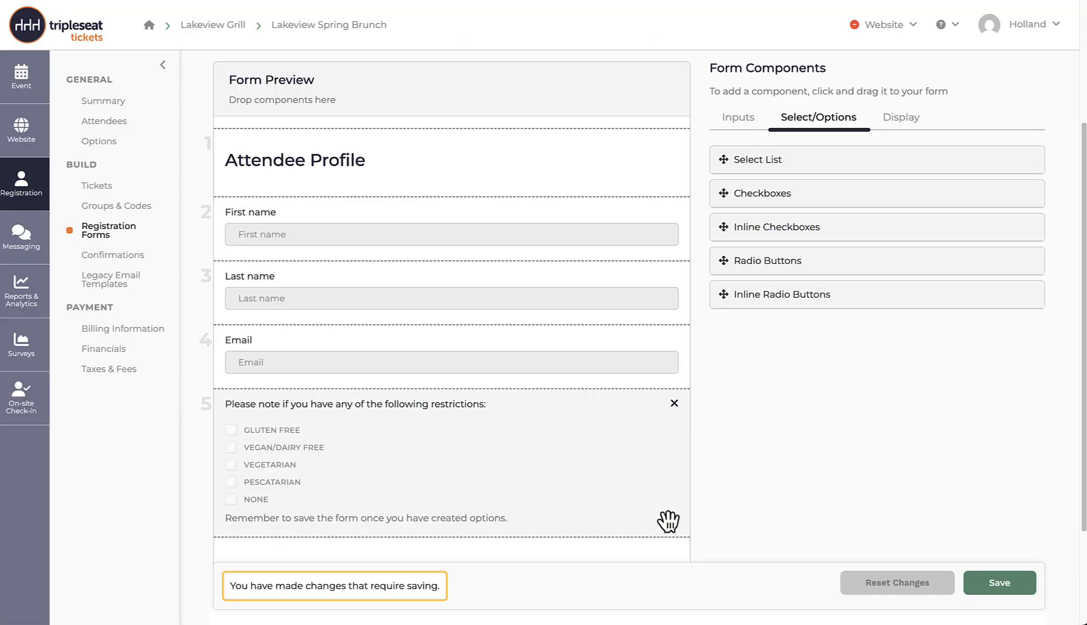
pyautogui.click(985, 585)
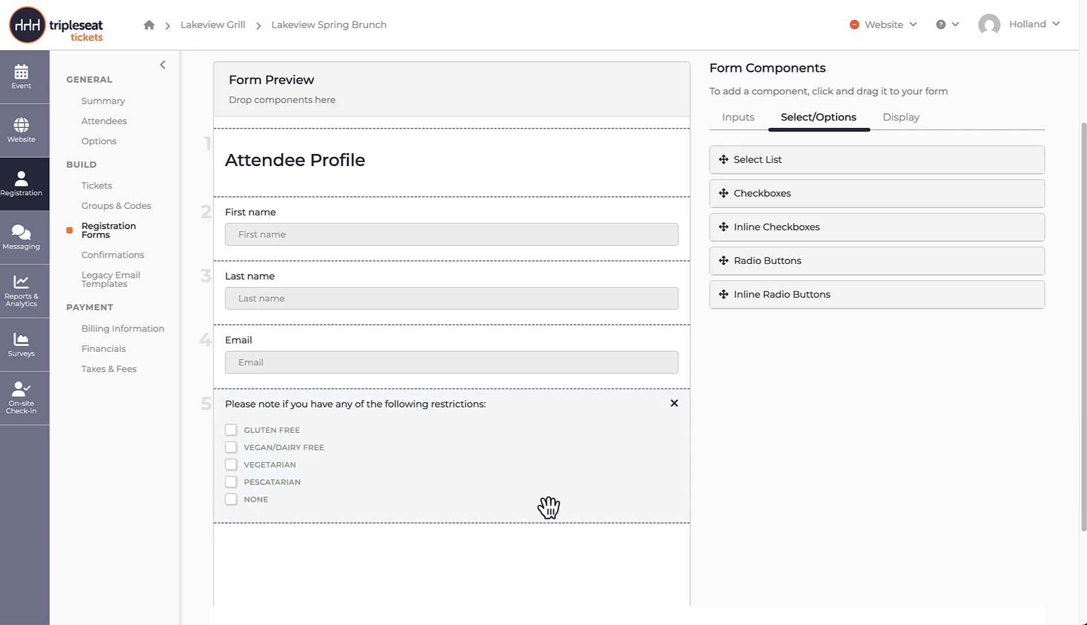
# Step: Make the restrictions checkboxes field required and save the registration form
pyautogui.click(457, 465)
pyautogui.click(462, 113)
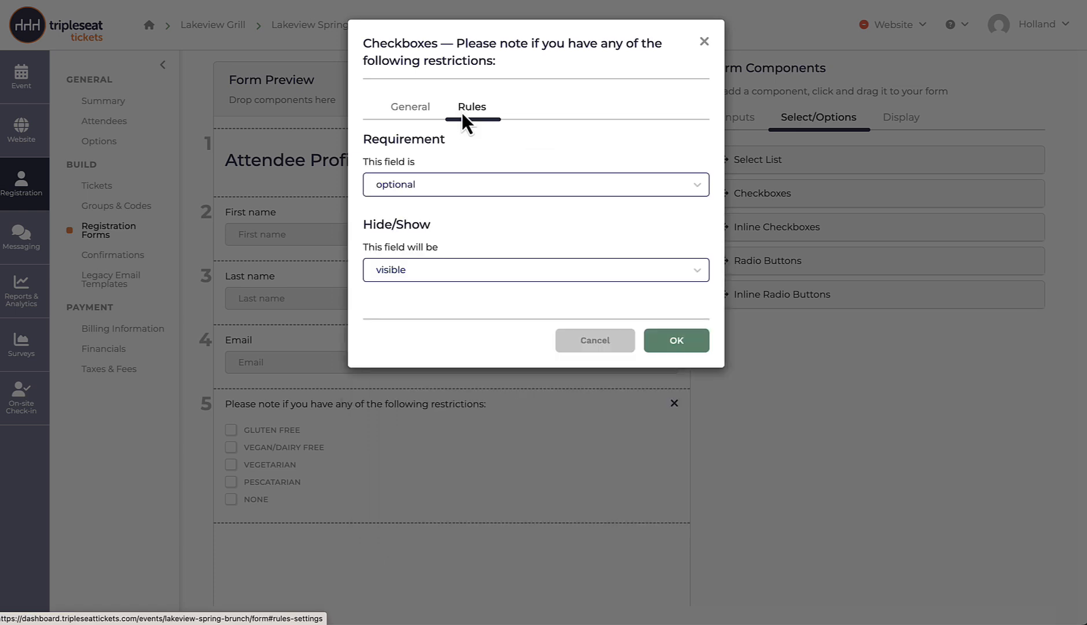
pyautogui.click(428, 191)
pyautogui.click(425, 247)
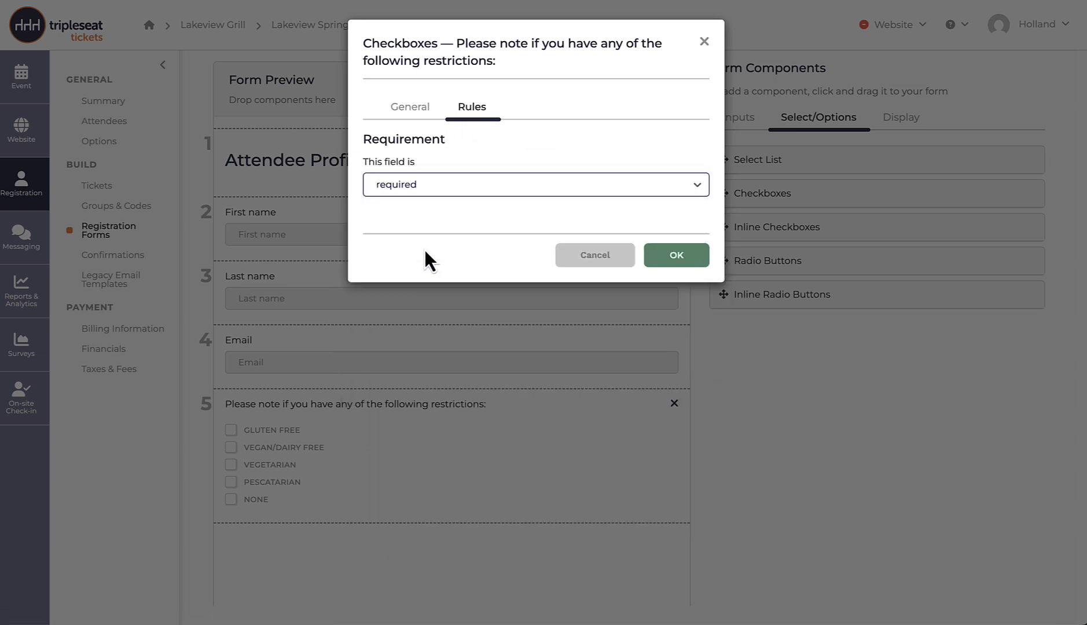
pyautogui.click(678, 263)
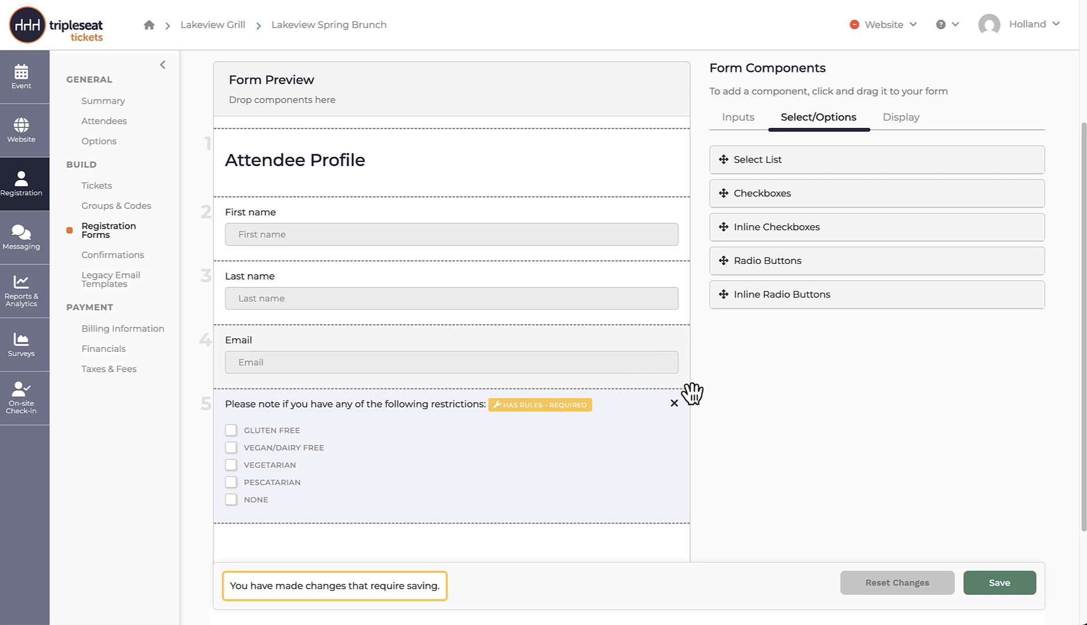
pyautogui.click(1000, 584)
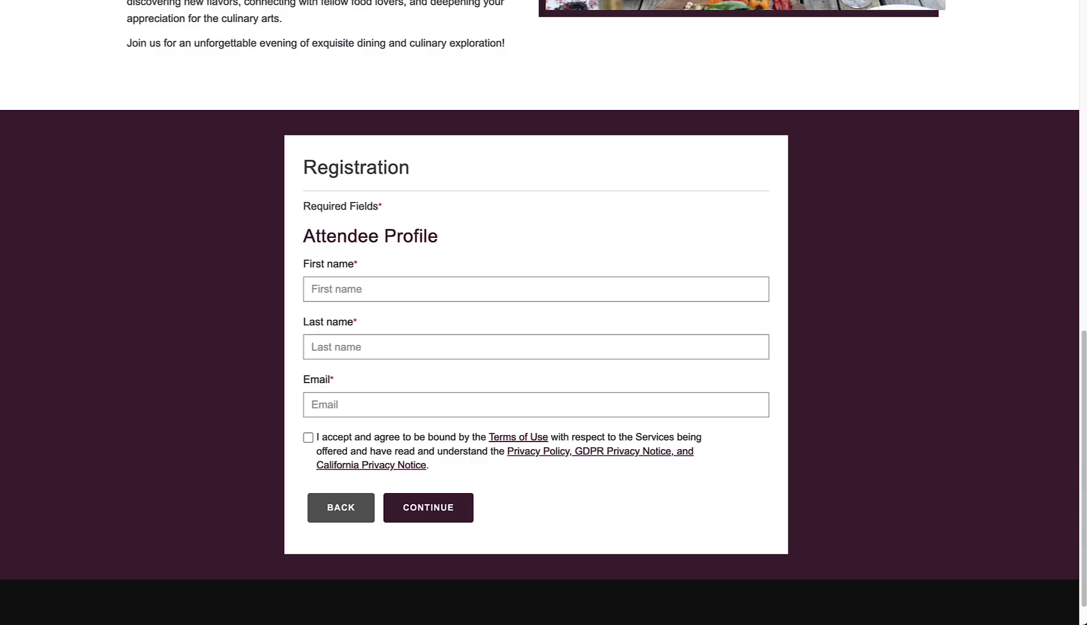
# Step: Reload the event website preview and go to its registration section to check the updated form
pyautogui.click(52, 0)
pyautogui.scroll(-6, 344, 382)
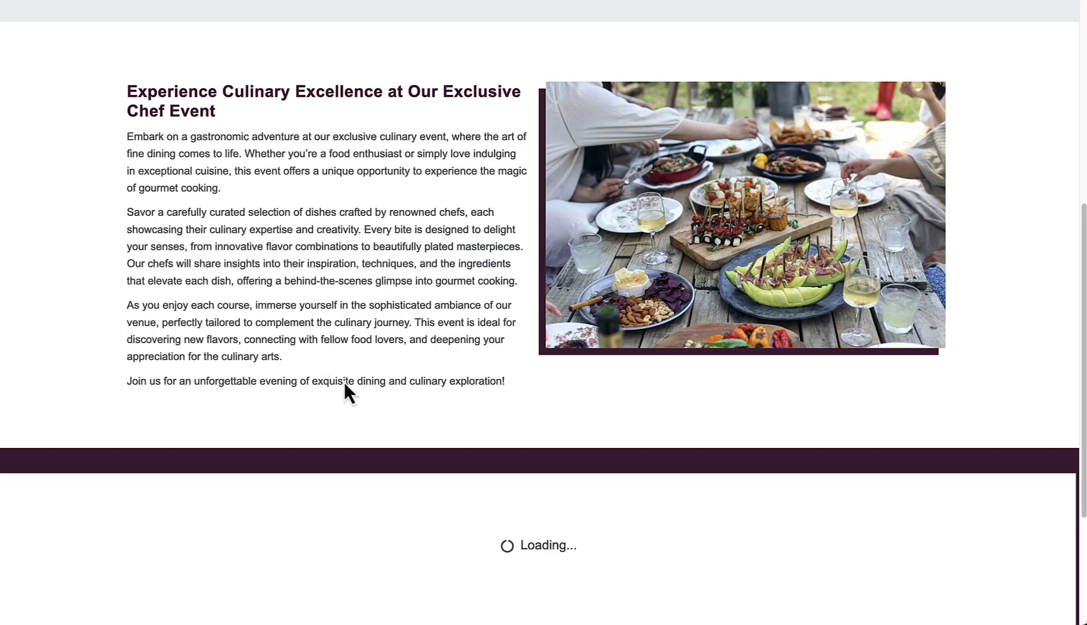
pyautogui.scroll(-5, 537, 408)
pyautogui.scroll(-3, 537, 408)
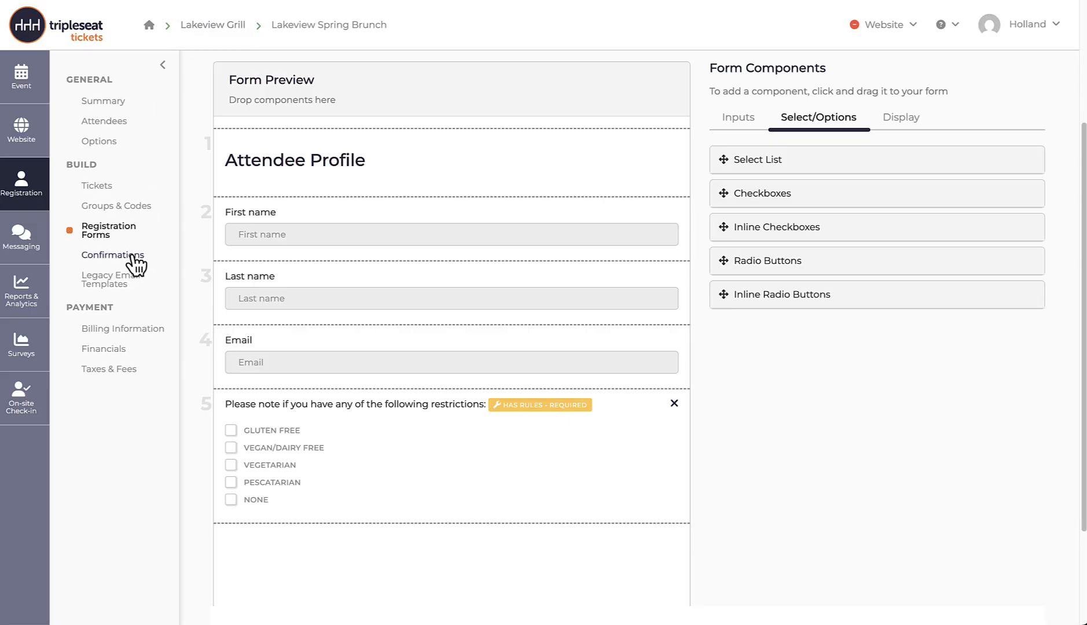
# Step: Examine the registration confirmation settings: the confirmation notice, thanks screen, email options and registration email
pyautogui.click(134, 256)
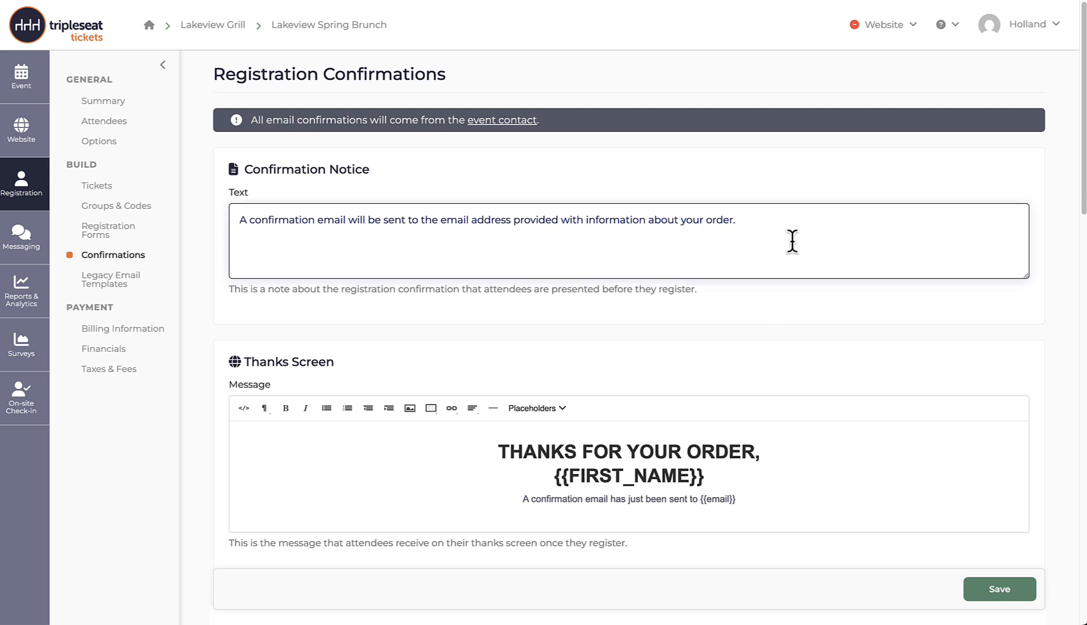
pyautogui.scroll(-3, 811, 364)
pyautogui.scroll(-5, 808, 378)
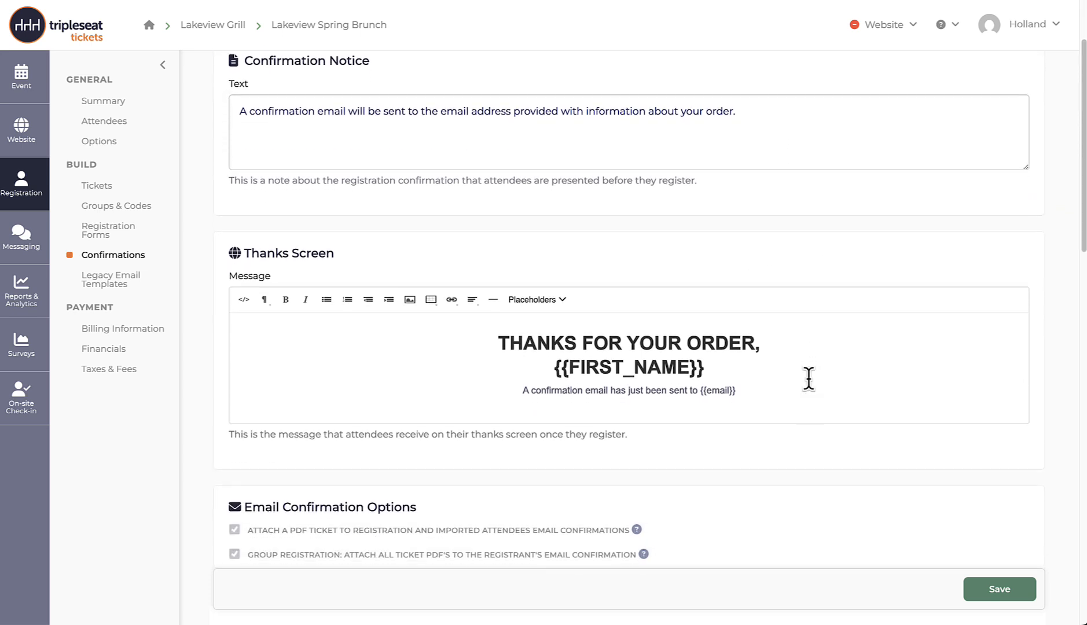
pyautogui.scroll(-8, 809, 381)
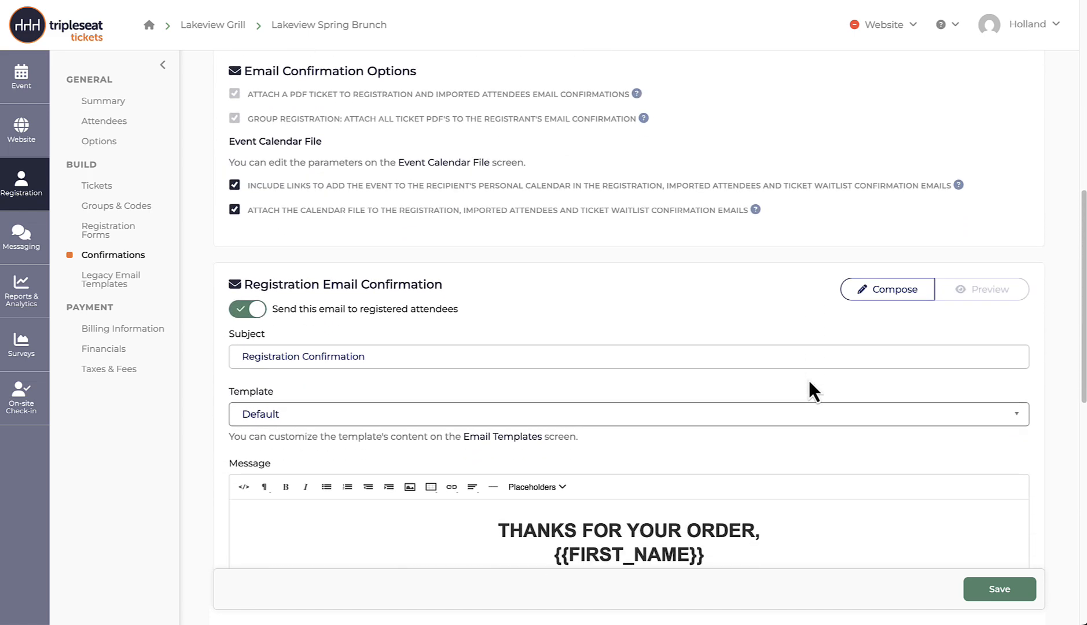
pyautogui.scroll(8, 807, 378)
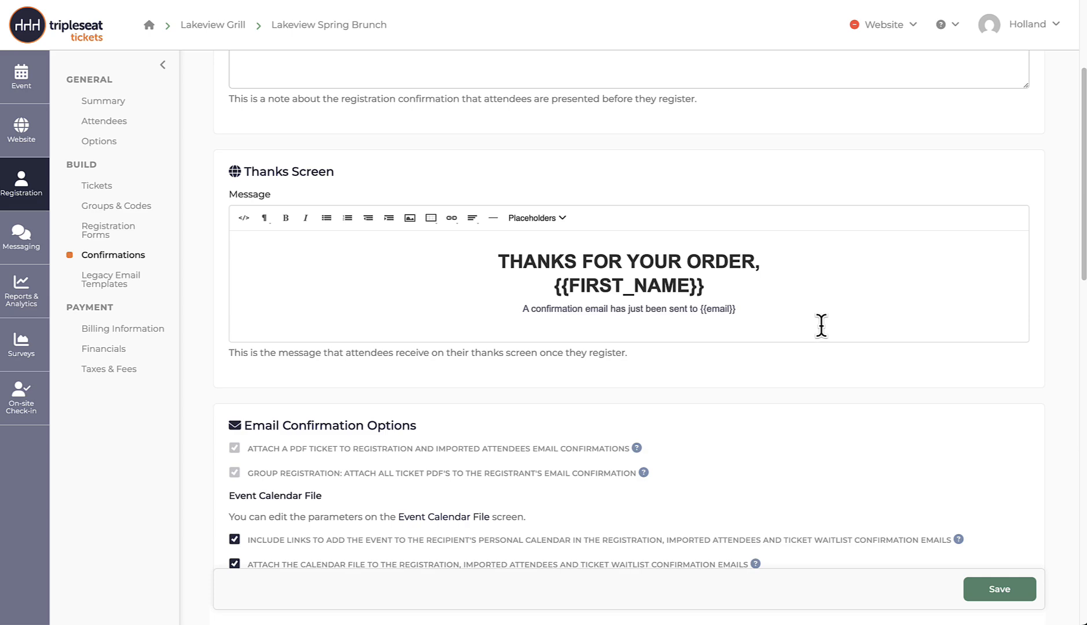
pyautogui.scroll(-6, 822, 326)
pyautogui.scroll(-2, 821, 329)
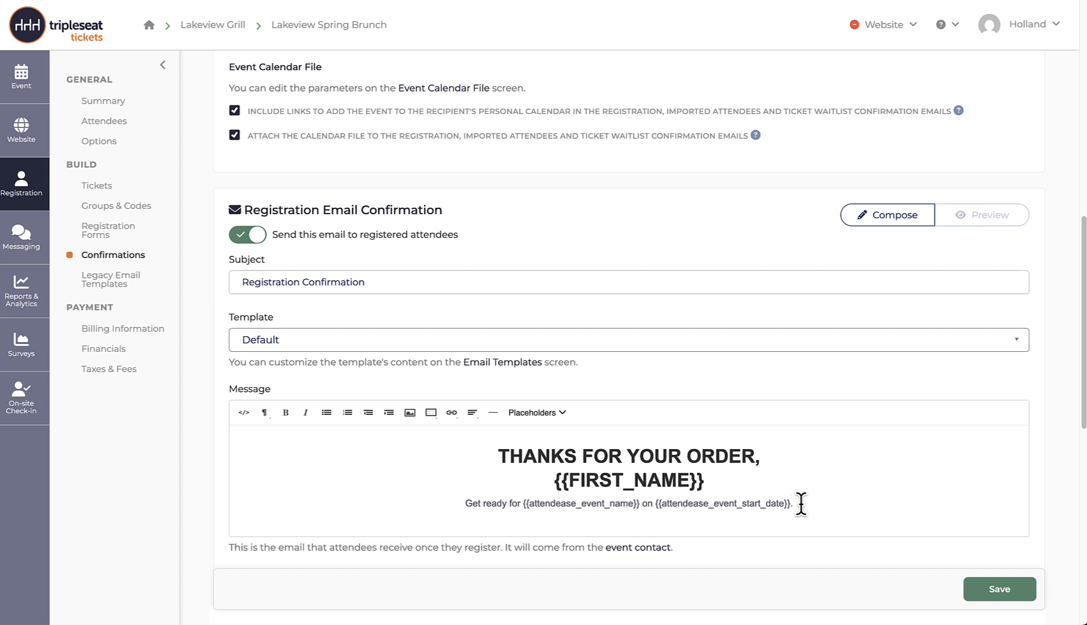
# Step: Insert the Attendee QR Code placeholder on a new line below the registration confirmation email's message and save
pyautogui.click(800, 503)
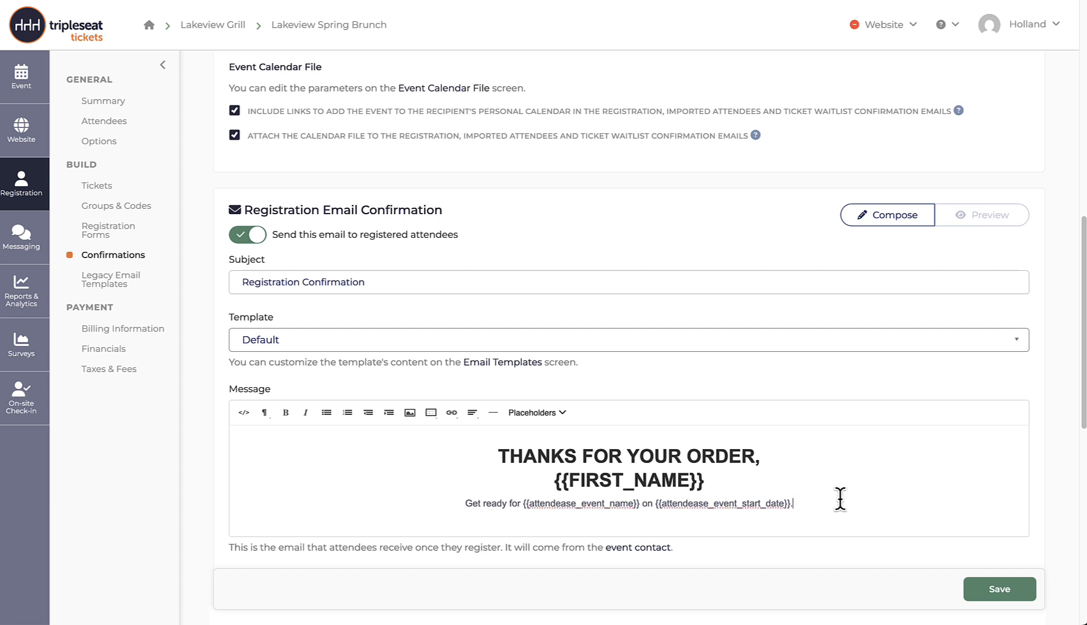
pyautogui.scroll(-1, 839, 499)
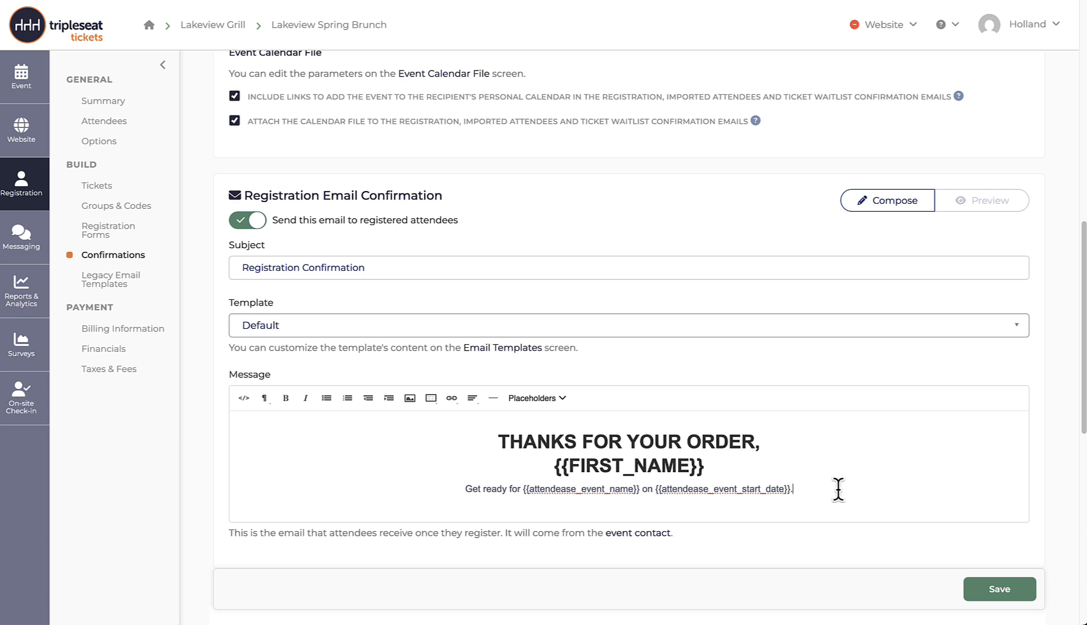
pyautogui.press('Return')
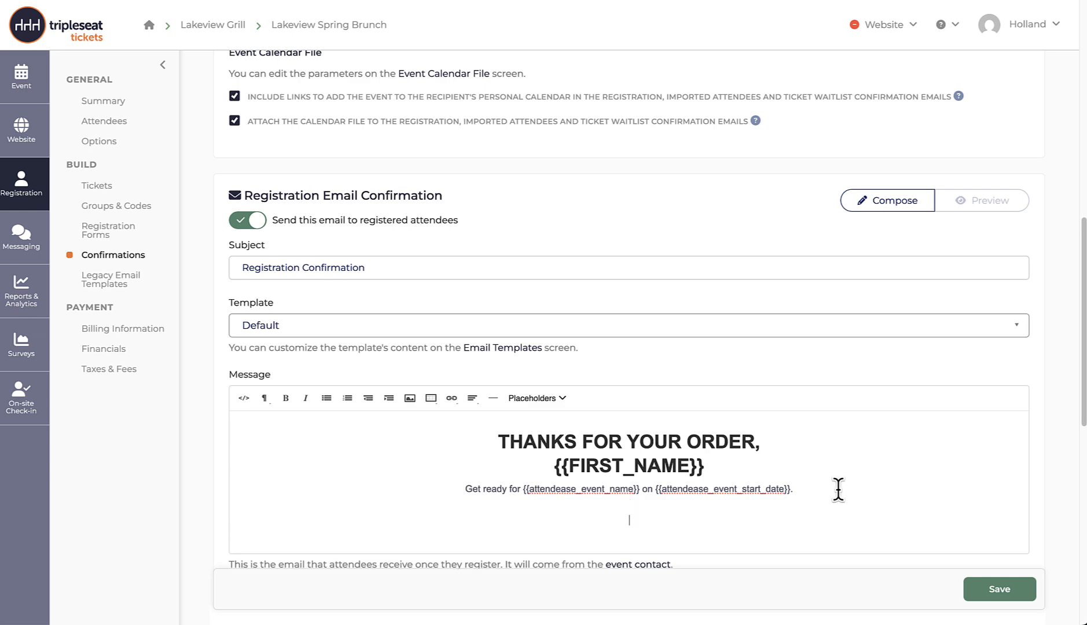
pyautogui.click(550, 399)
pyautogui.scroll(-5, 544, 491)
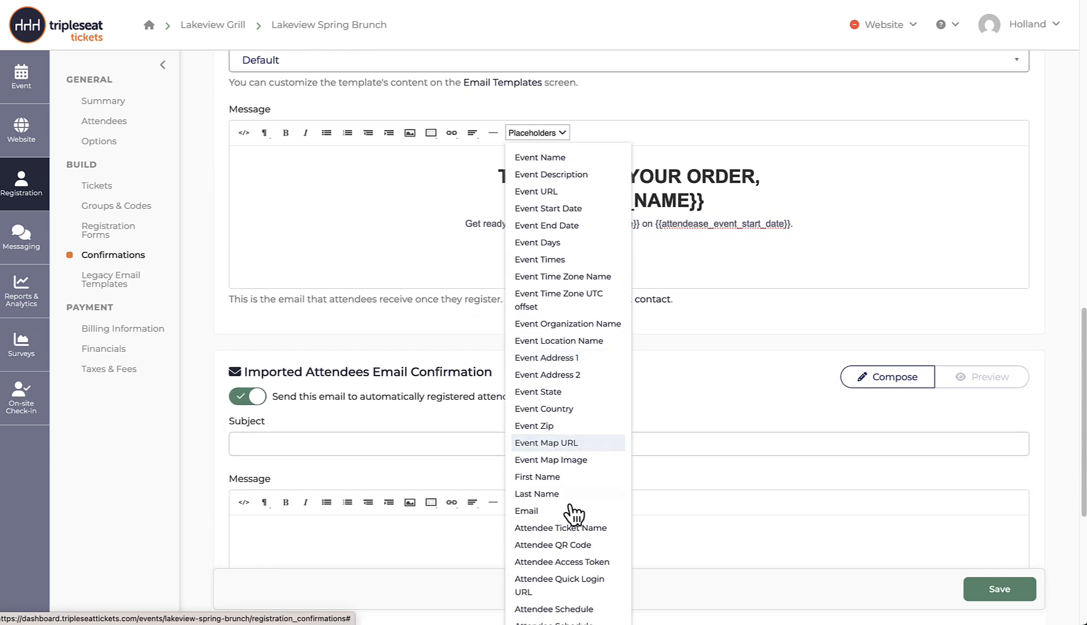
pyautogui.click(555, 547)
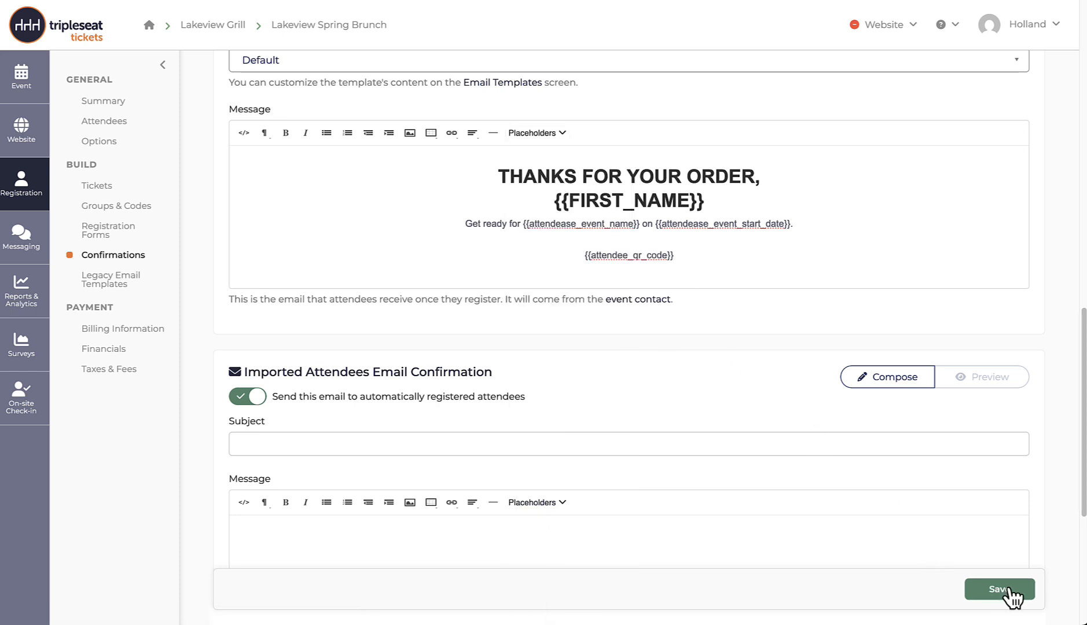
pyautogui.click(985, 591)
# Step: Preview the registration confirmation email, then return to its compose view and the email confirmation options
pyautogui.scroll(3, 929, 110)
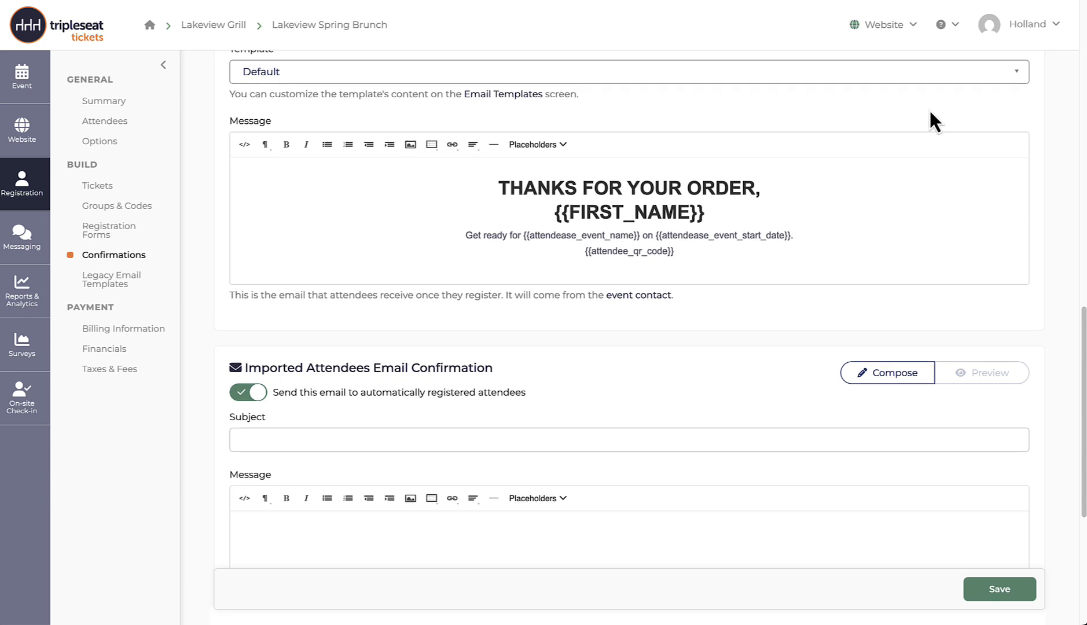
pyautogui.click(982, 73)
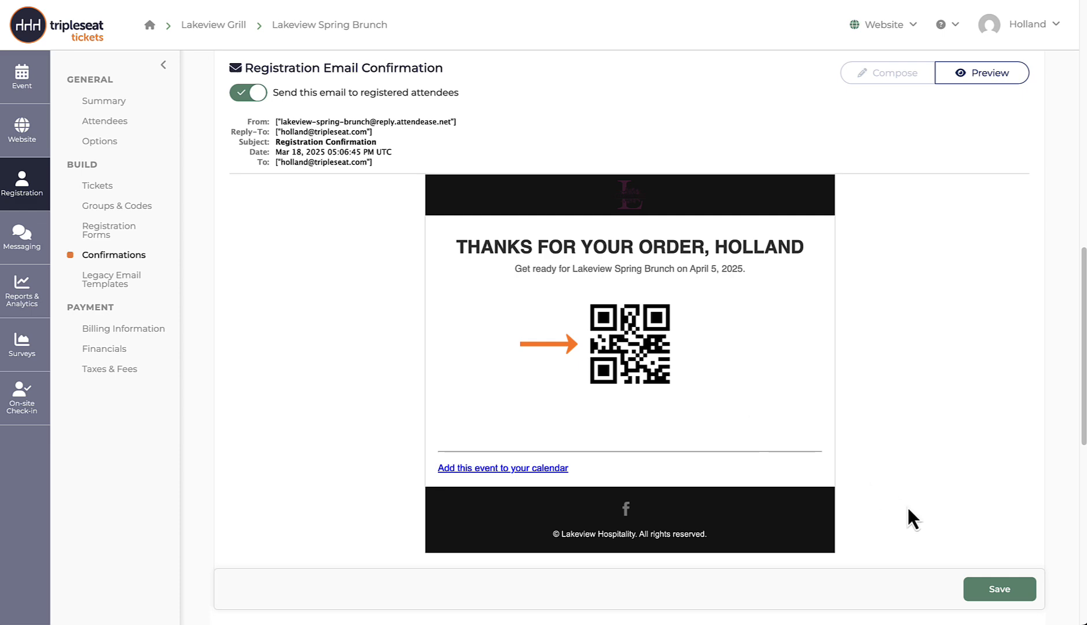
pyautogui.click(897, 81)
pyautogui.scroll(4, 814, 436)
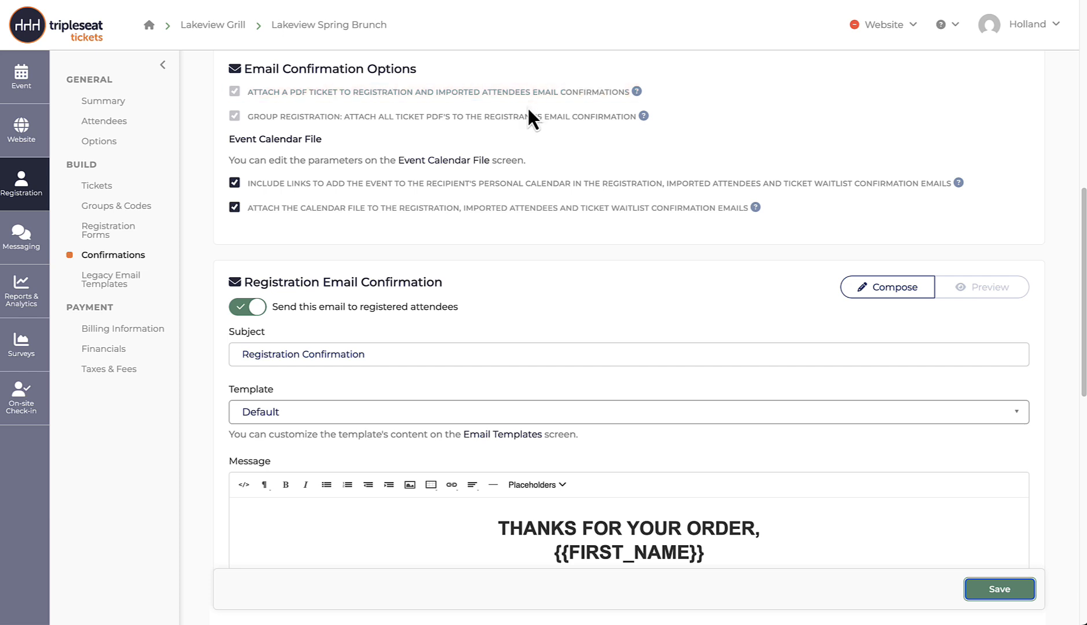
# Step: Generate an on-site check-in access code for the event and copy it
pyautogui.click(34, 404)
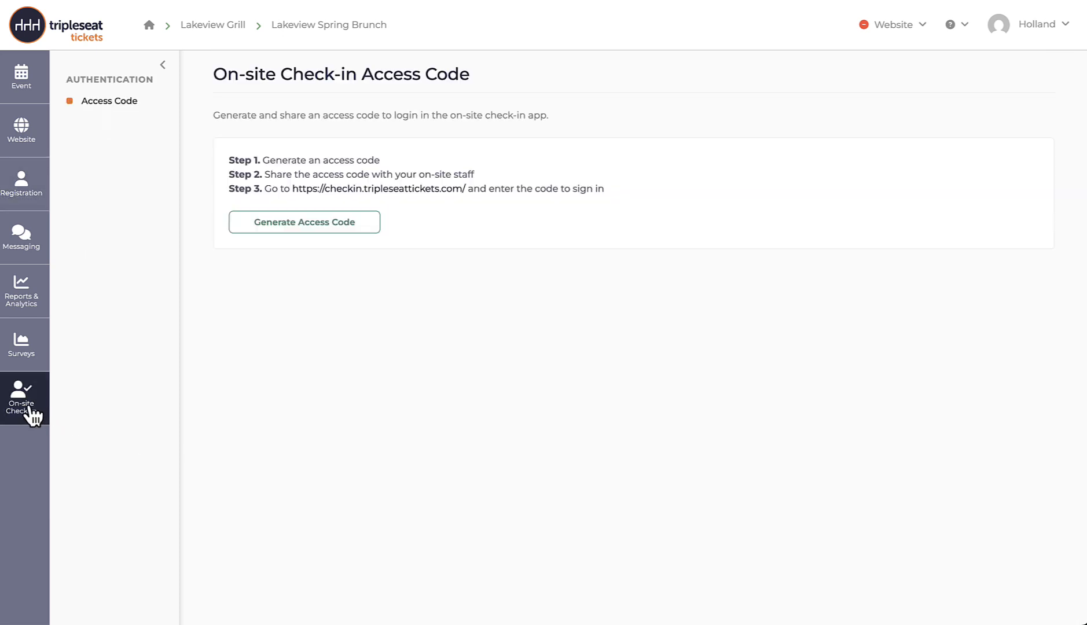
pyautogui.click(350, 230)
pyautogui.moveTo(346, 240); pyautogui.dragTo(218, 252)
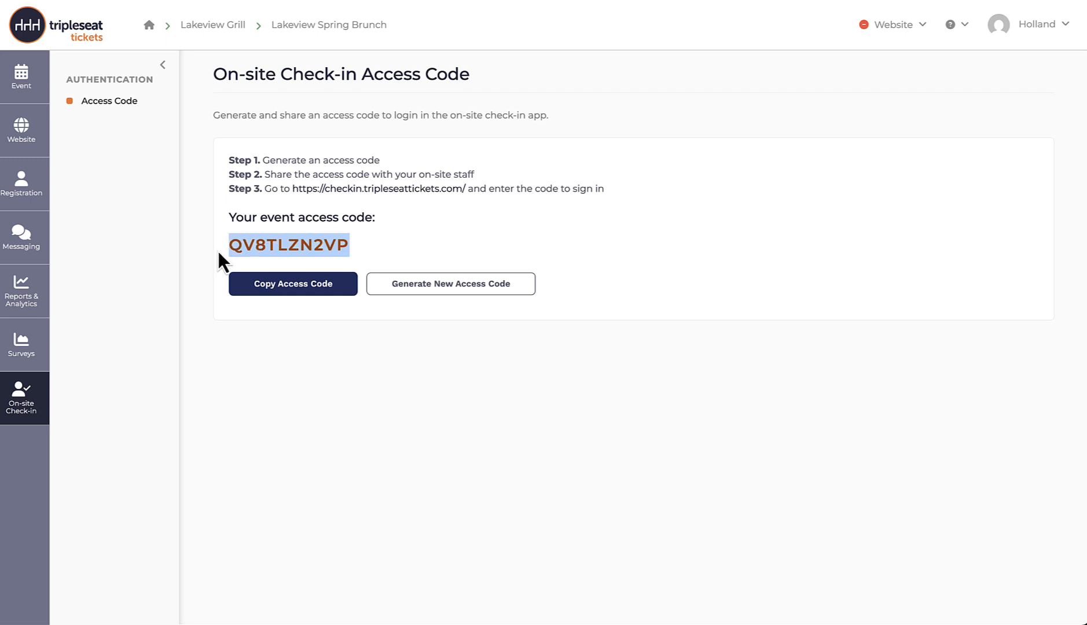
pyautogui.click(338, 286)
# Step: Open the on-site check-in site and sign in with the copied event access code
pyautogui.click(430, 190)
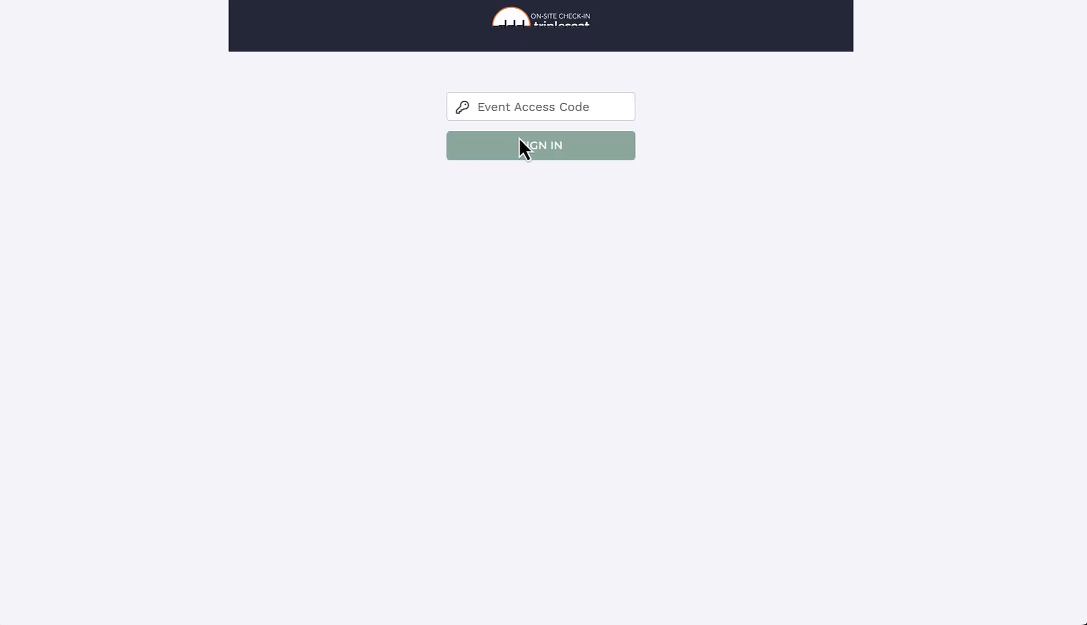
pyautogui.click(518, 108)
pyautogui.hotkey('ctrl', 'v')
pyautogui.click(531, 149)
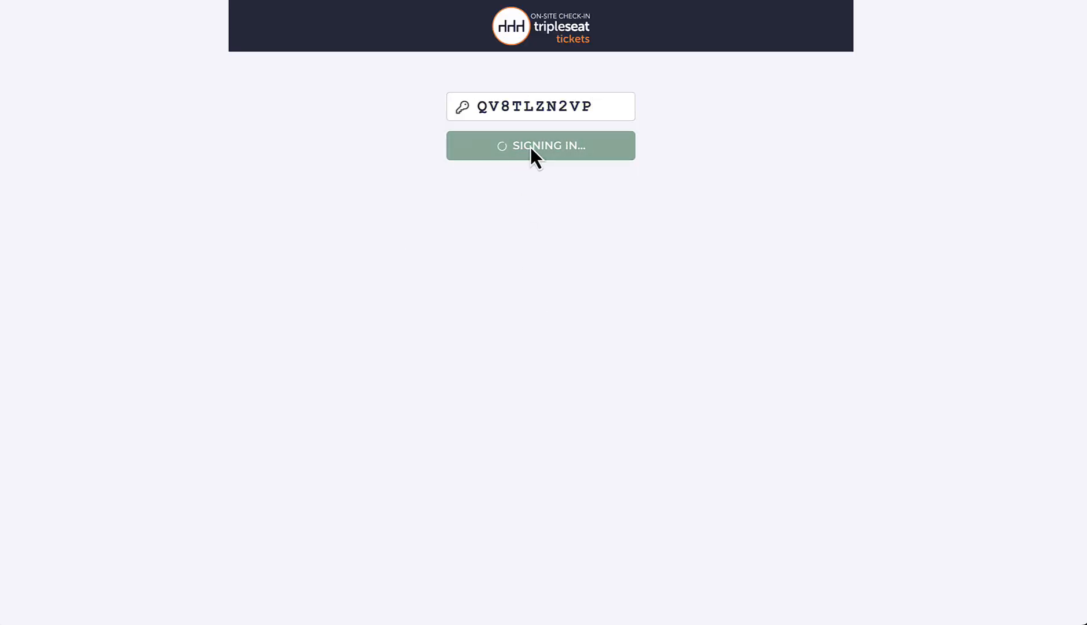
pyautogui.click(587, 102)
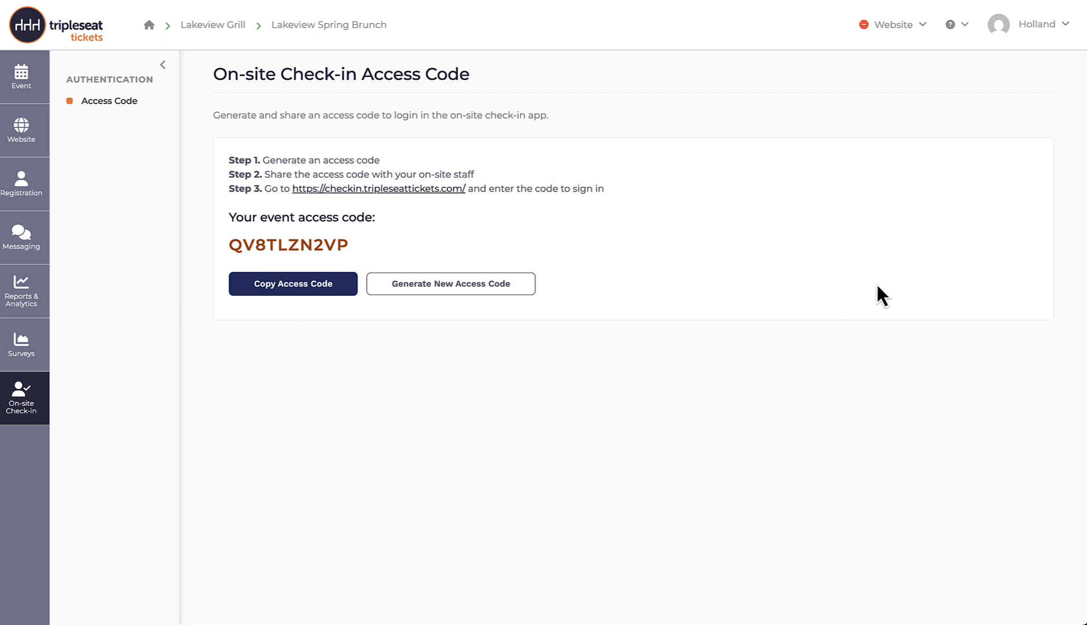
# Step: Publish the Lakeview Spring Brunch event website from Tripleseat Tickets
pyautogui.click(914, 31)
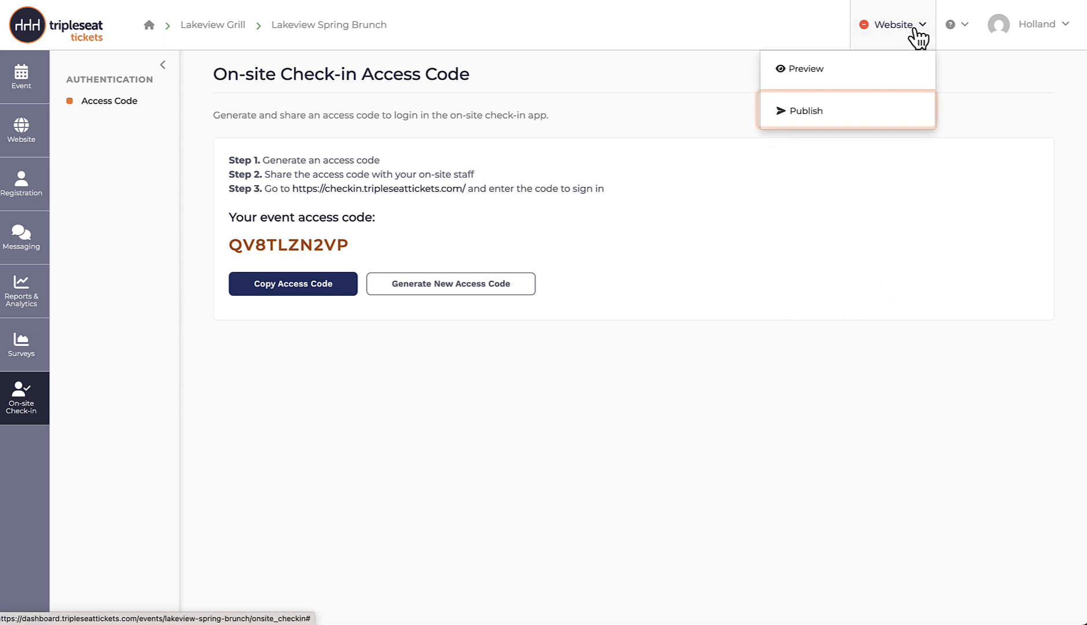
pyautogui.click(804, 118)
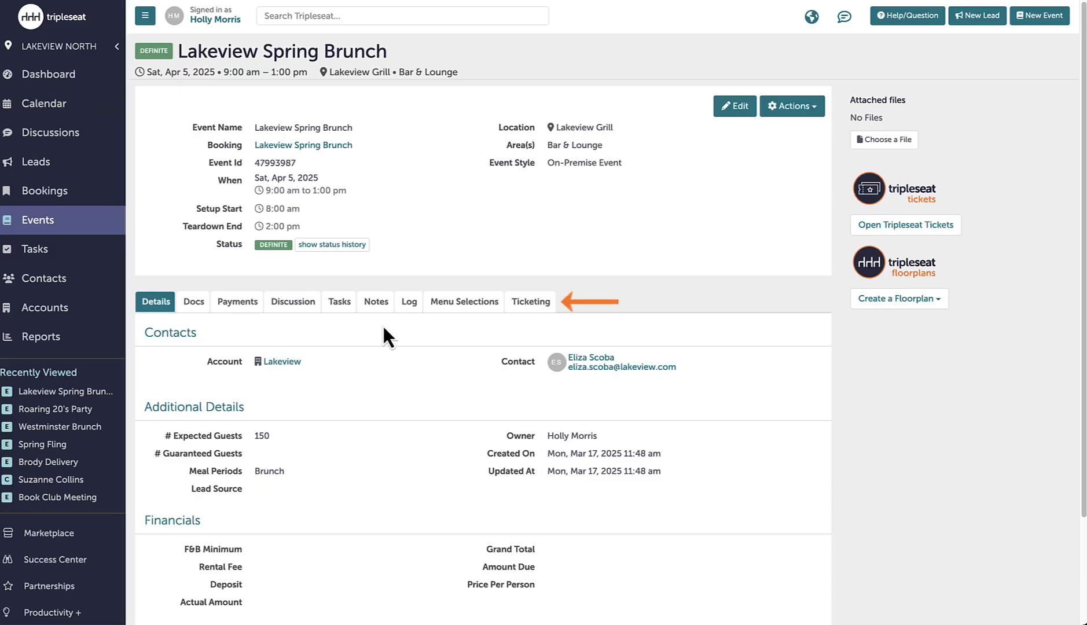
# Step: Review the event's ticketing information in Tripleseat and its archive, exports and details pages in Tripleseat Tickets
pyautogui.click(545, 311)
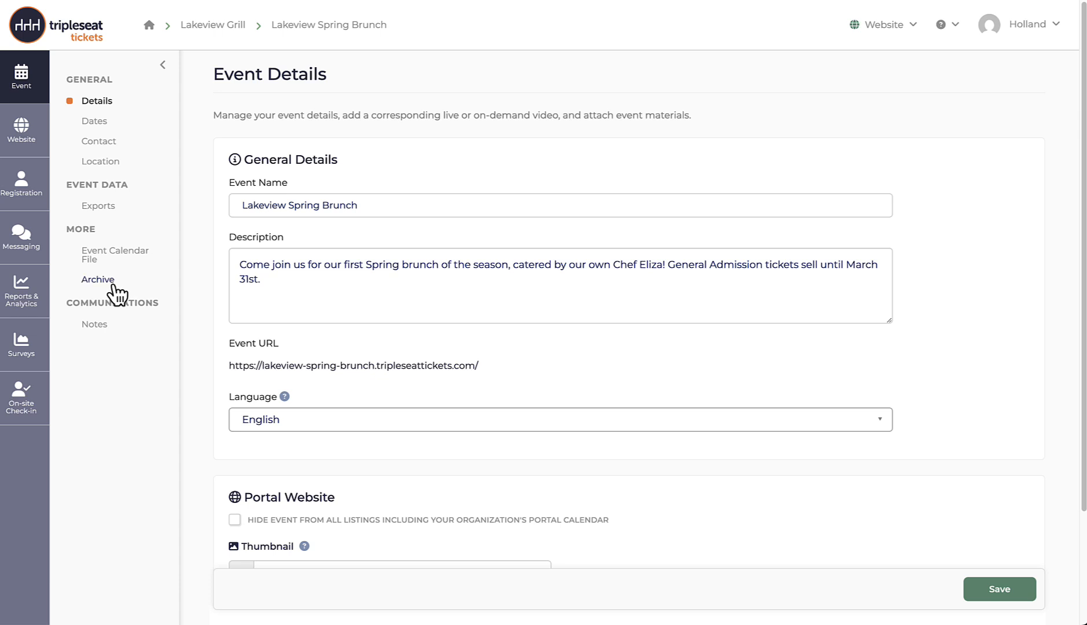
pyautogui.click(98, 280)
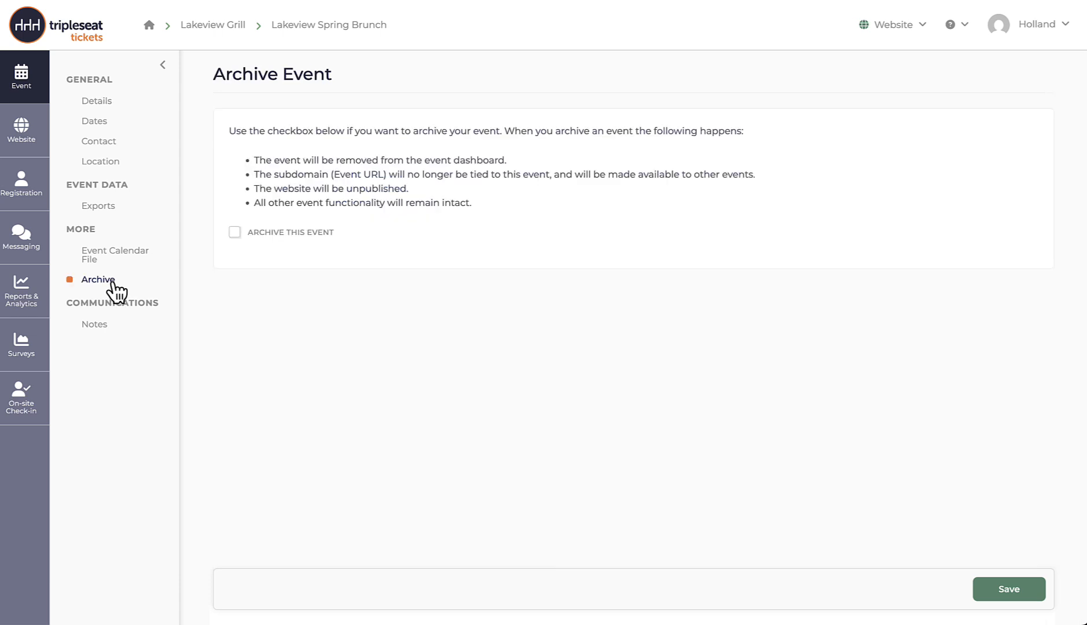
pyautogui.click(98, 207)
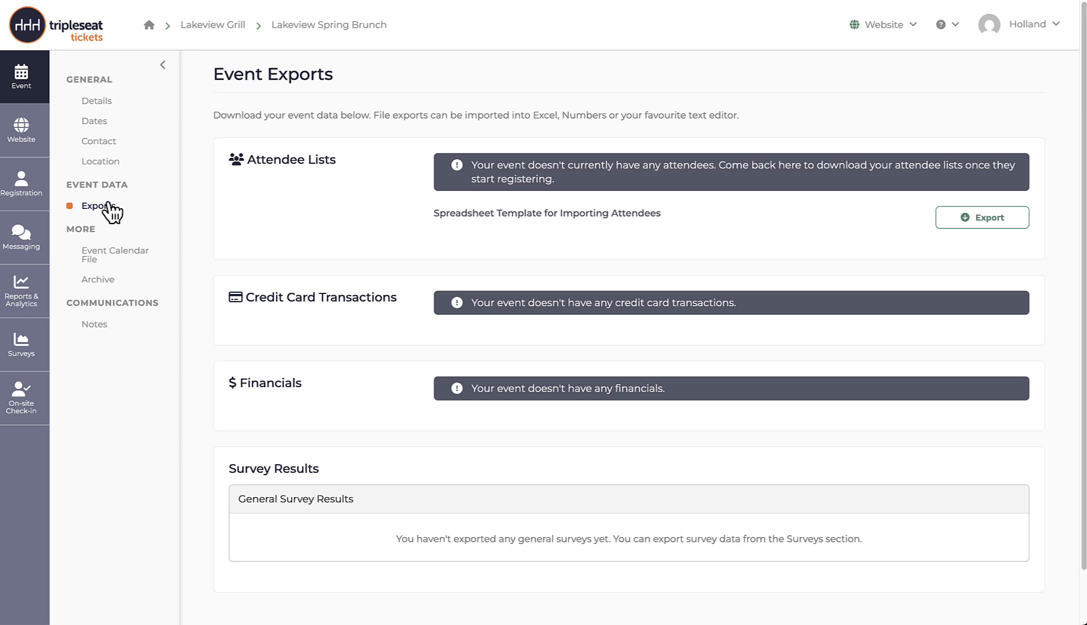
pyautogui.click(108, 103)
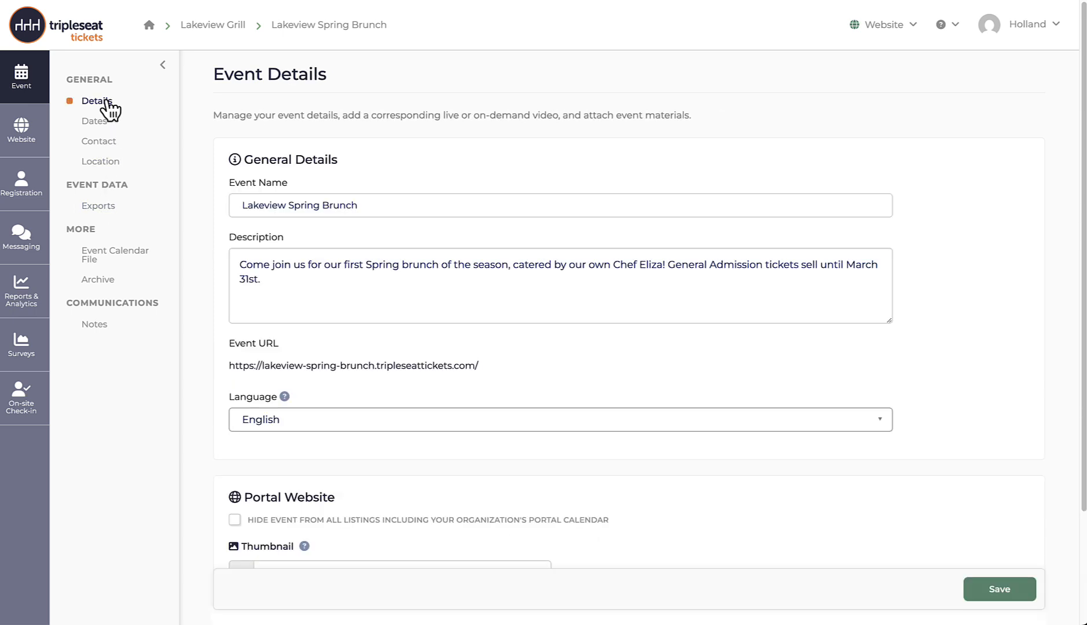